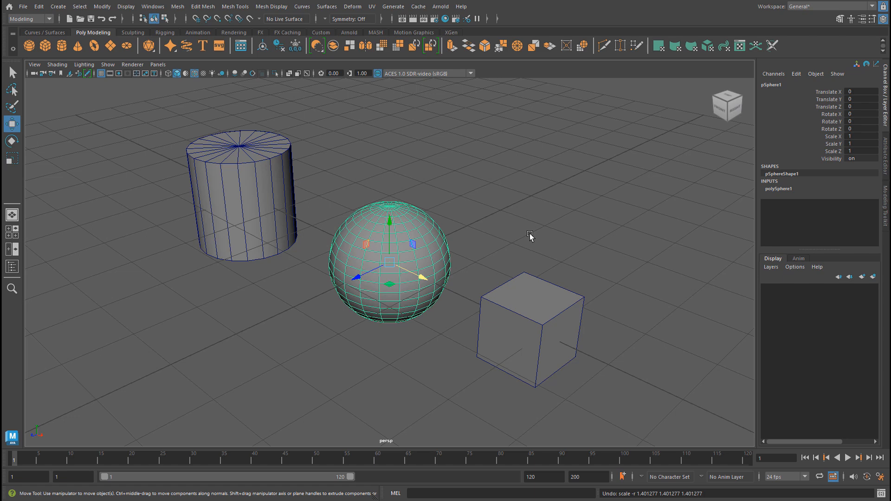
key("e")
key("r")
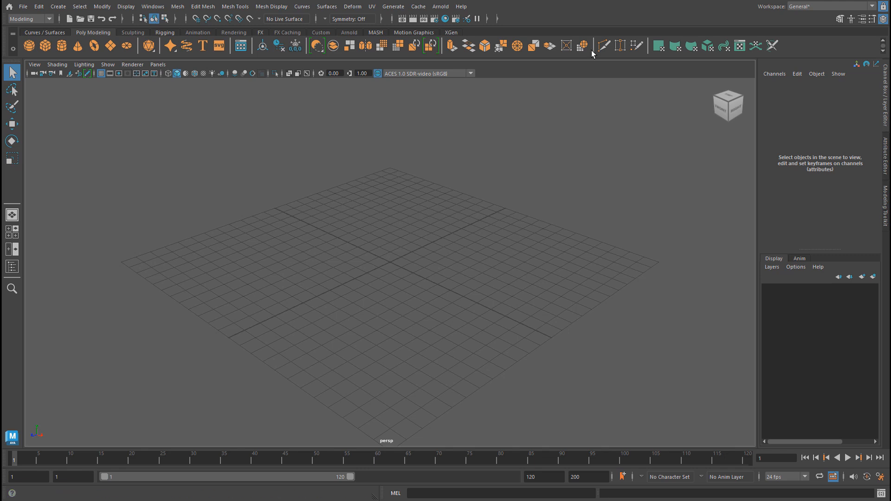
left_click(59, 7)
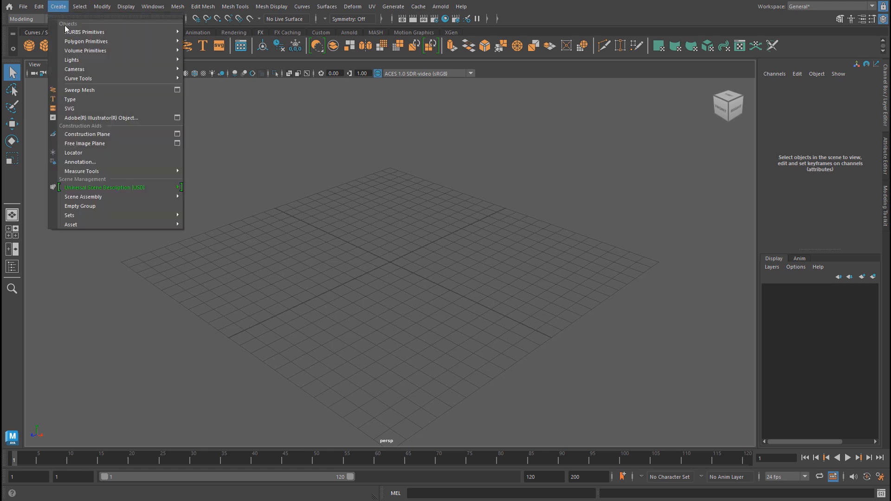
mouse_move(72, 35)
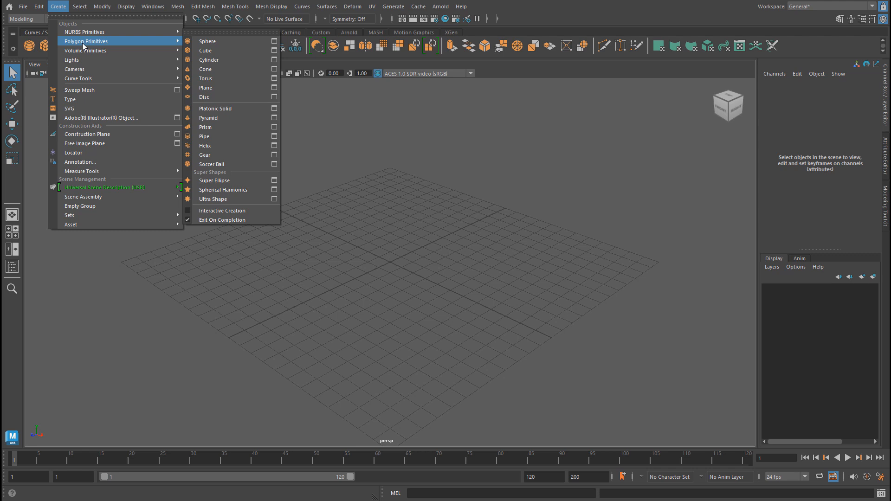
left_click(385, 116)
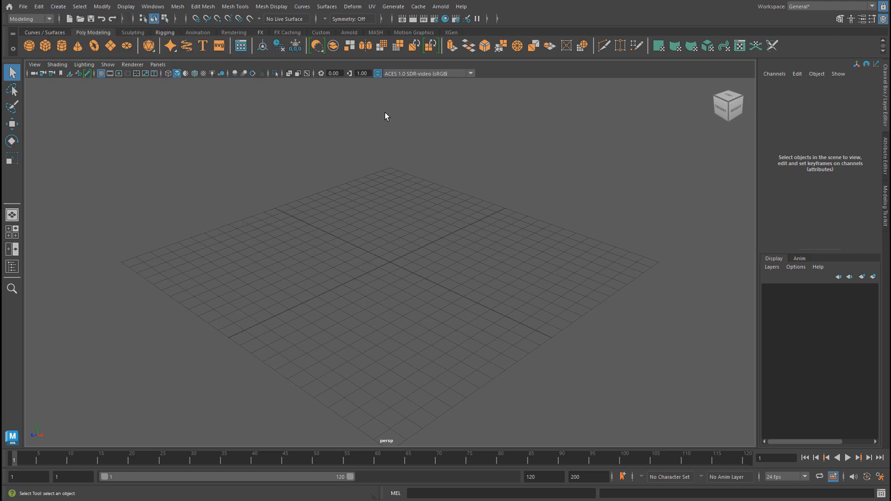
left_click(59, 7)
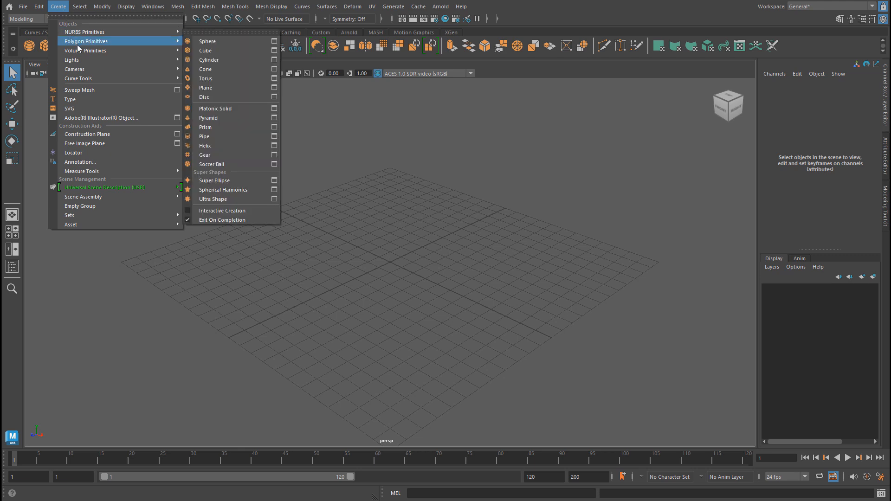
left_click(502, 205)
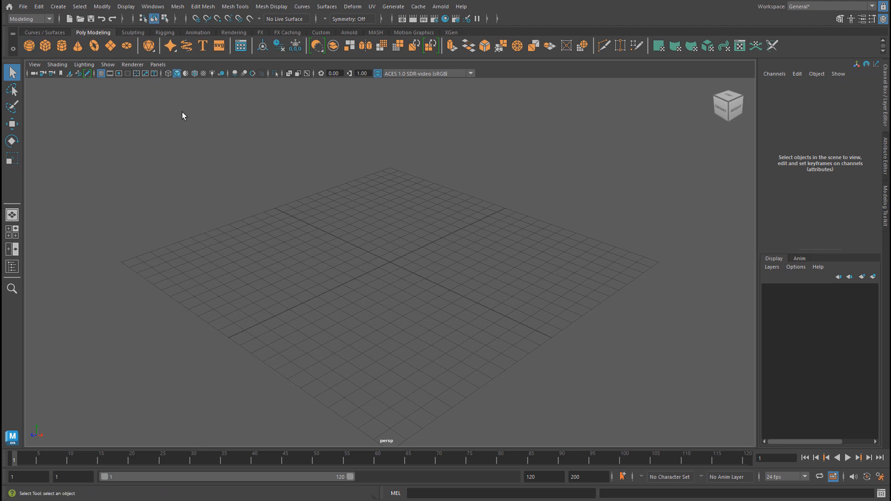
left_click(154, 6)
mouse_move(187, 100)
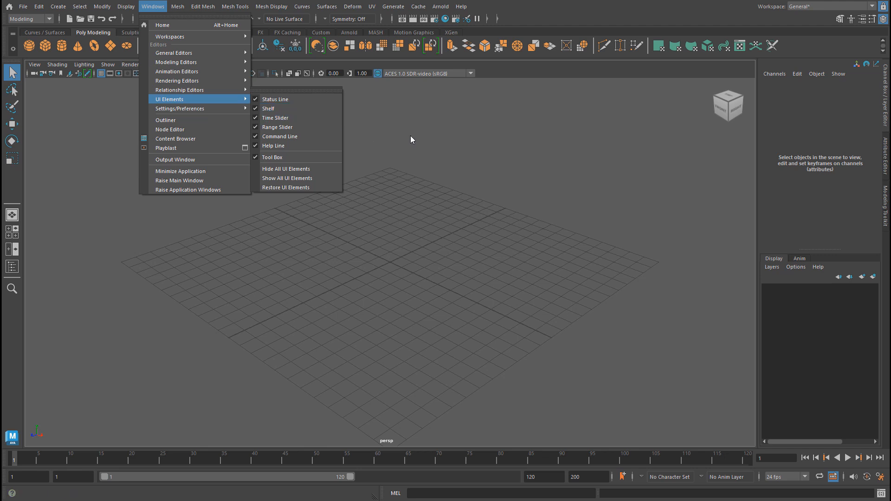
left_click(441, 138)
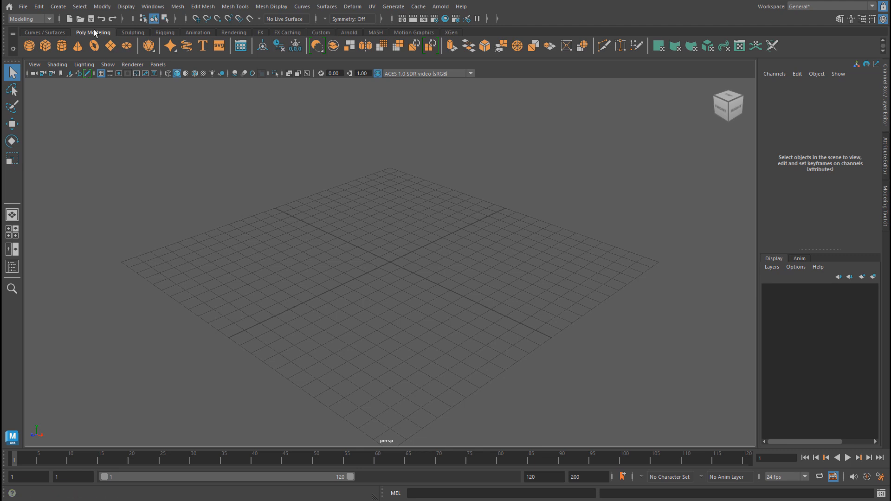
Step: Tear off the Polygon Primitives list as a floating window and place it beside the grid
left_click(58, 7)
mouse_move(68, 43)
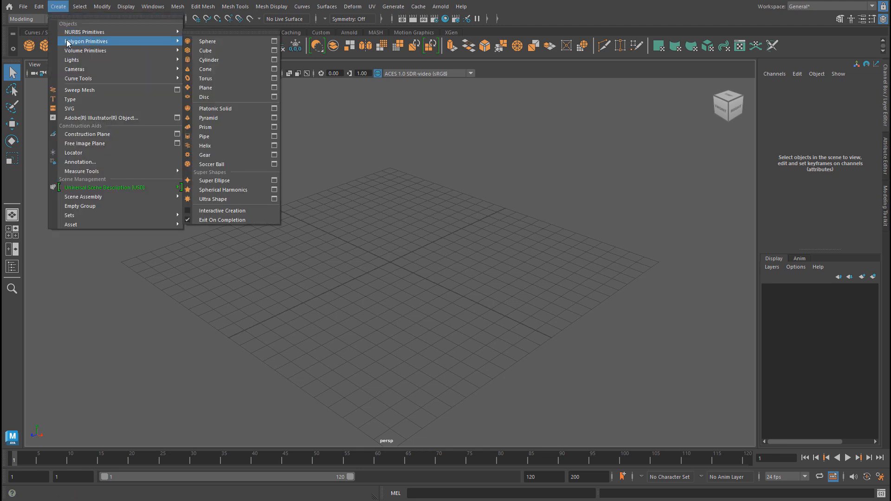
left_click(197, 32)
left_click_drag(230, 27, 621, 106)
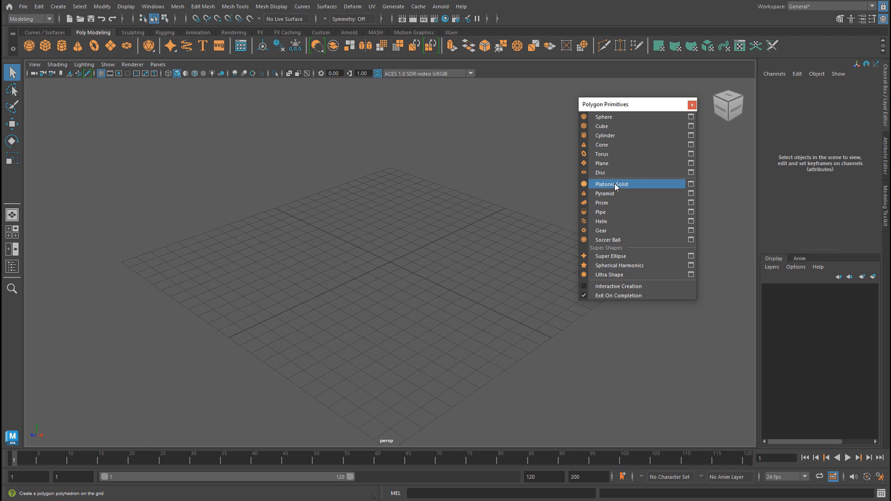
Step: Create a polygon sphere, a polygon cylinder and a polygon cube at the origin with default settings
left_click(605, 119)
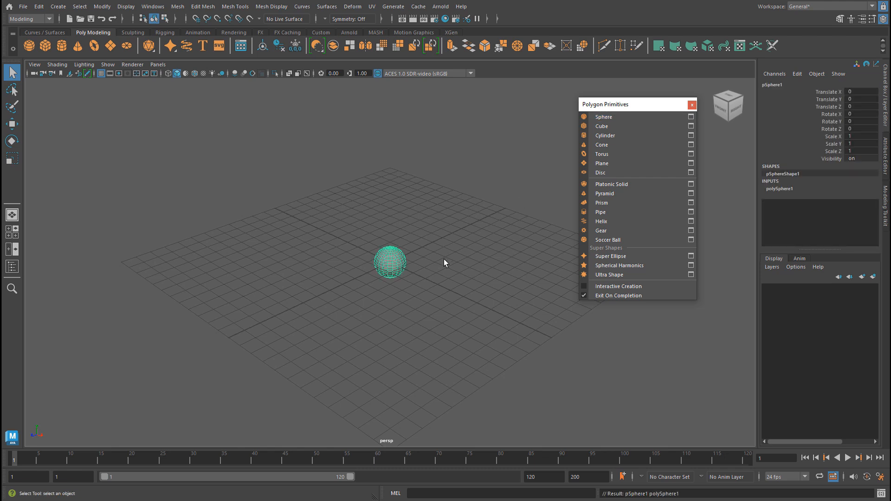
left_click(611, 136)
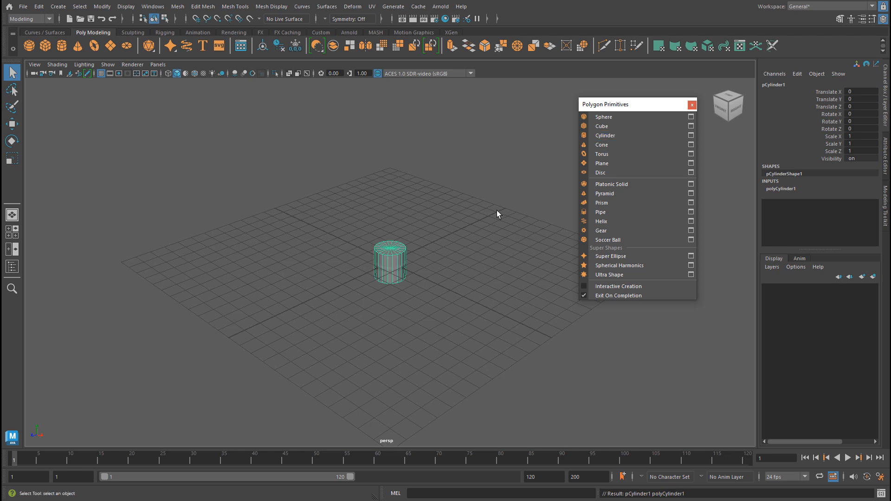
left_click(626, 127)
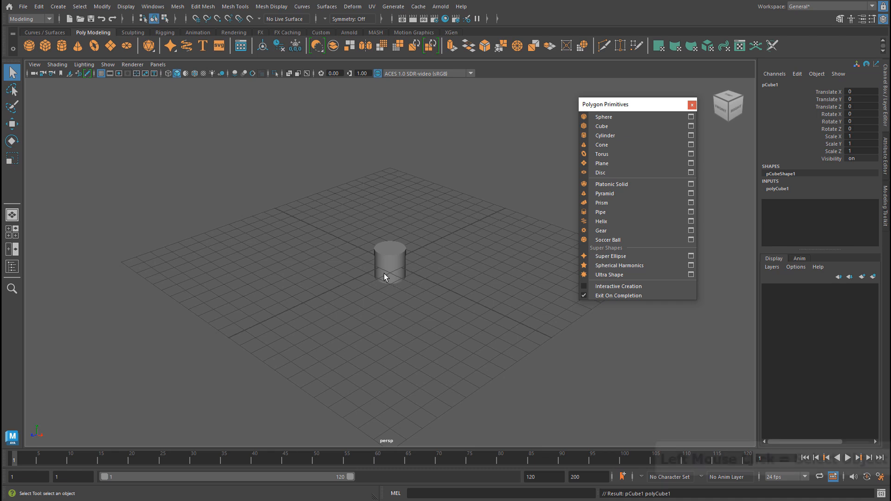
Step: Select the overlapping cylinder and sphere in turn in the viewport and clear the selection
left_click(393, 253)
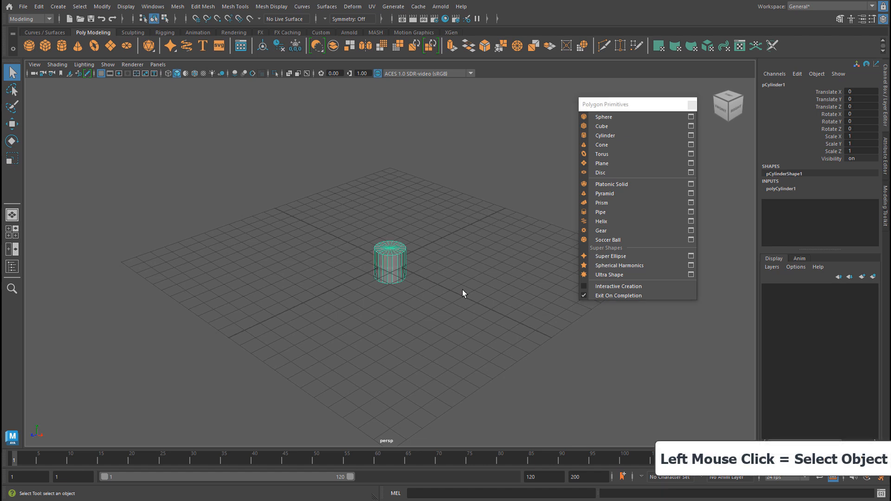
left_click(388, 247)
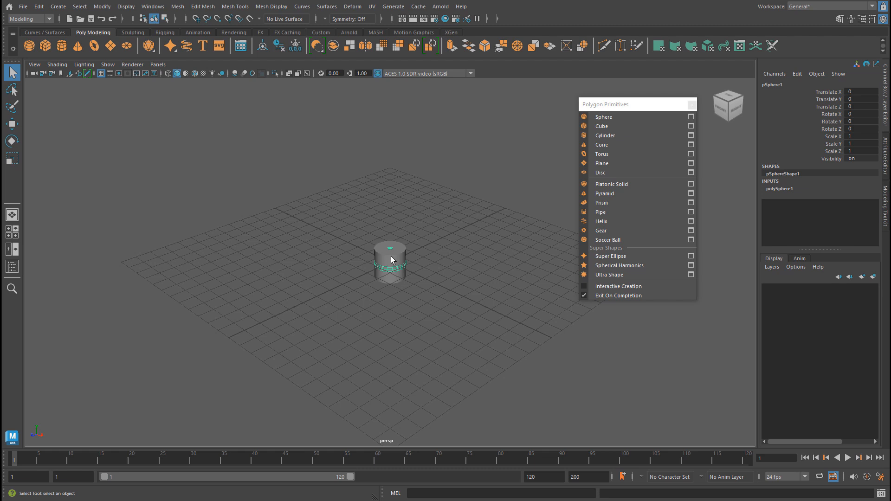
left_click(384, 264)
left_click(454, 175)
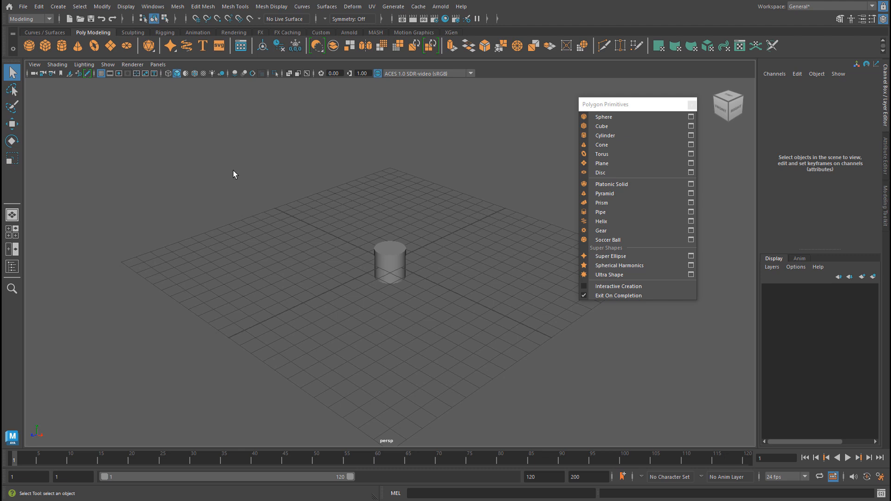
Step: Show the Outliner, select the sphere, cylinder and cube there in turn, and clear the selection
left_click(12, 269)
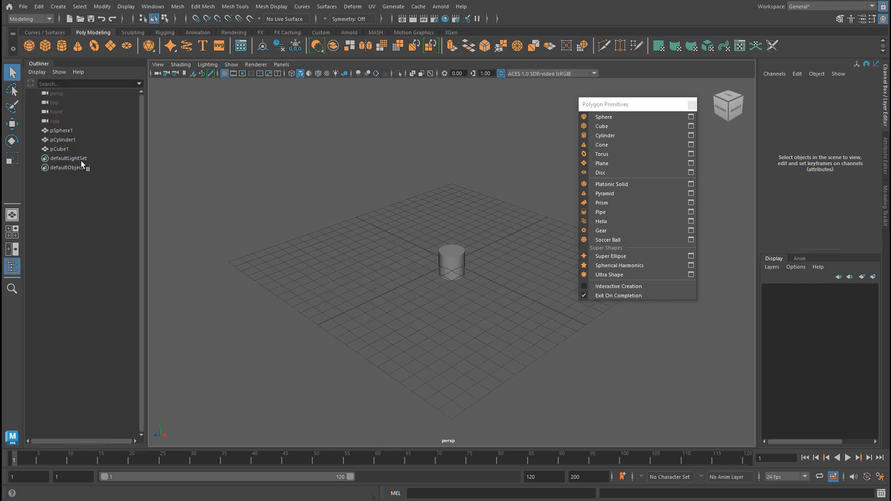
left_click(62, 131)
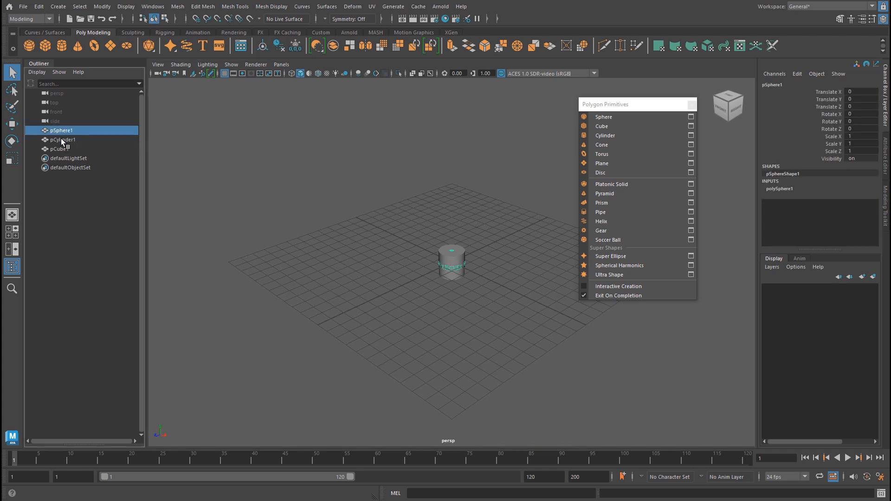
left_click(63, 139)
left_click(60, 149)
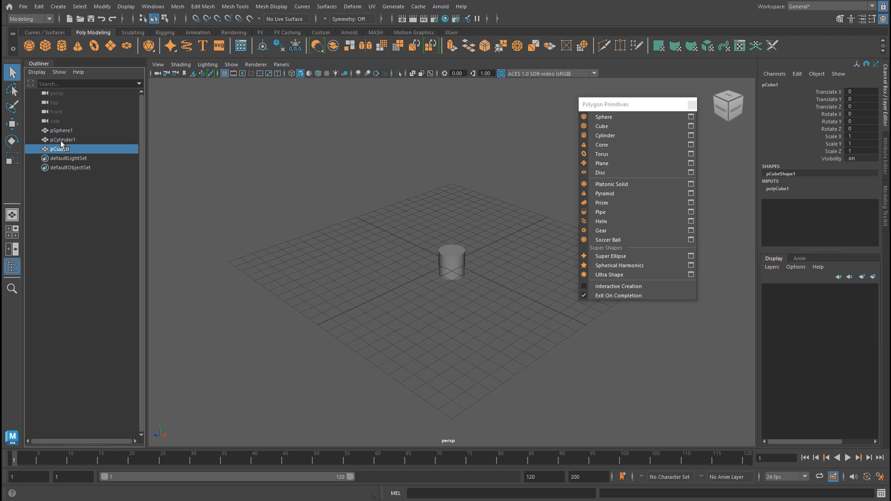
left_click(60, 141)
left_click(61, 133)
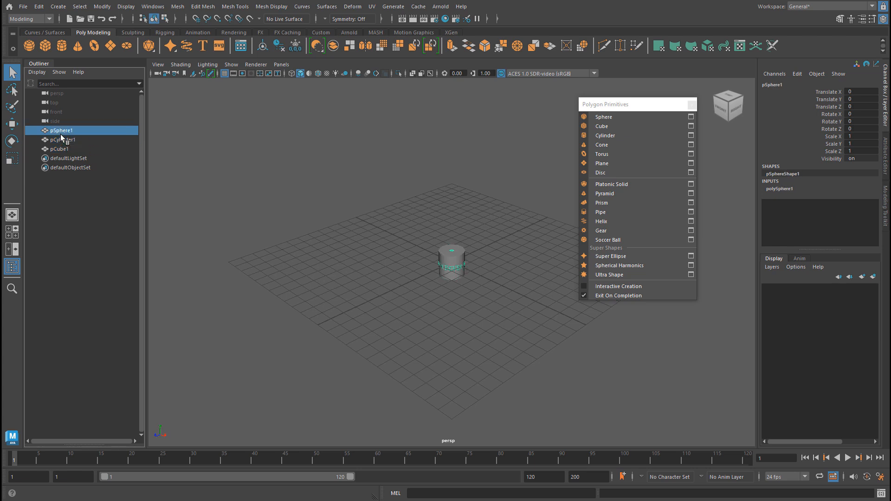
left_click(63, 140)
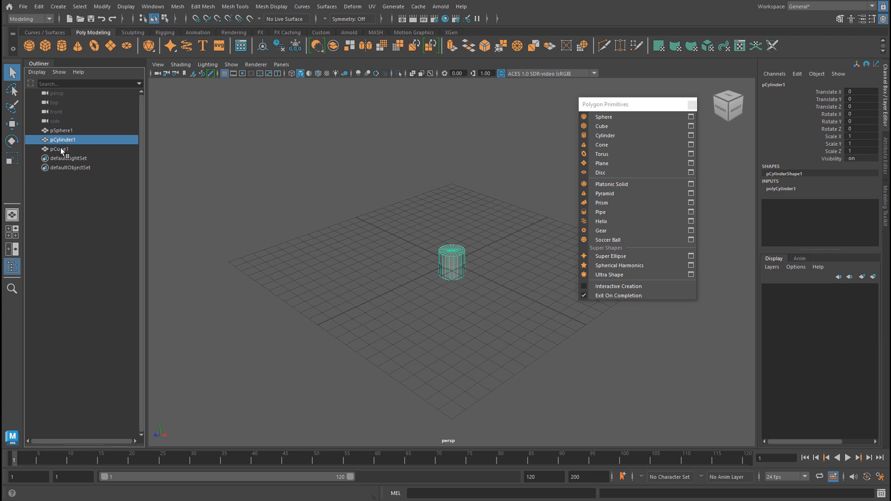
left_click(63, 149)
left_click(66, 208)
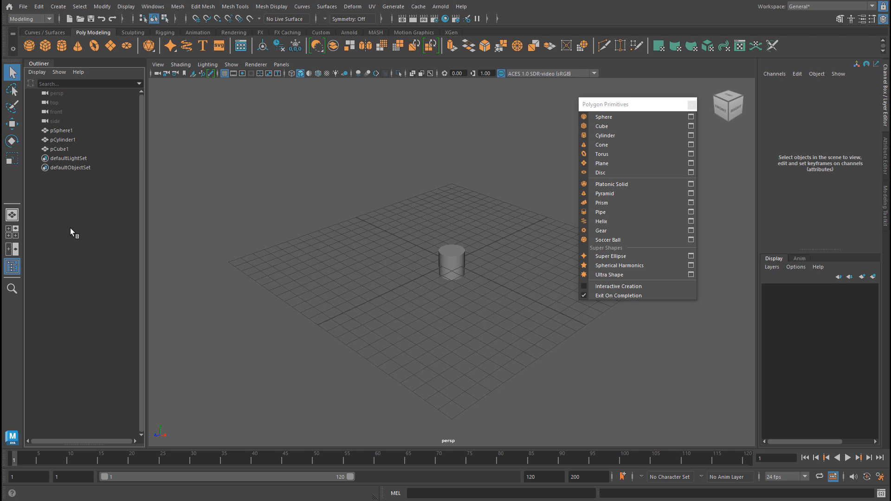
Step: Delete pCylinder1 through its Outliner entry, undo the deletion and clear the selection
left_click(54, 149)
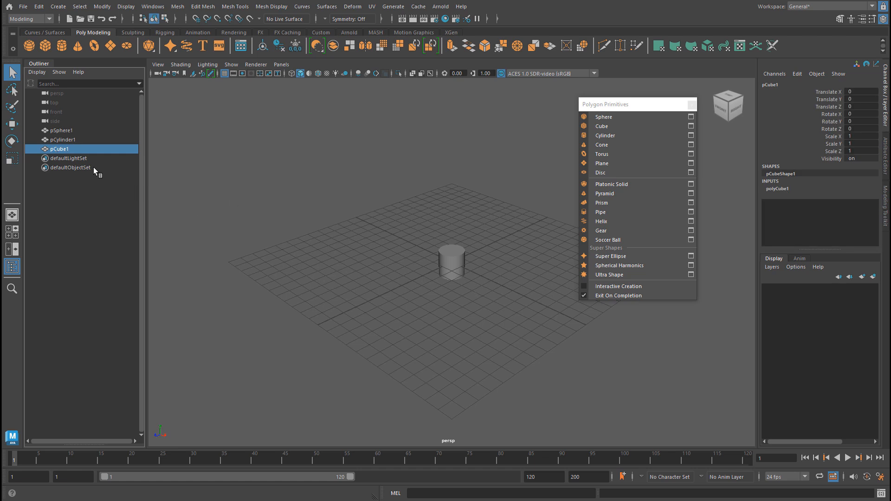
left_click(68, 140)
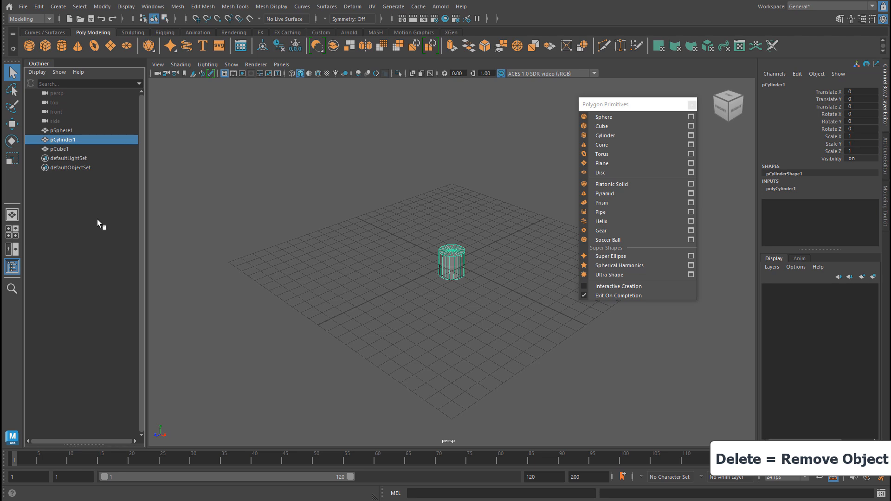
key("Delete")
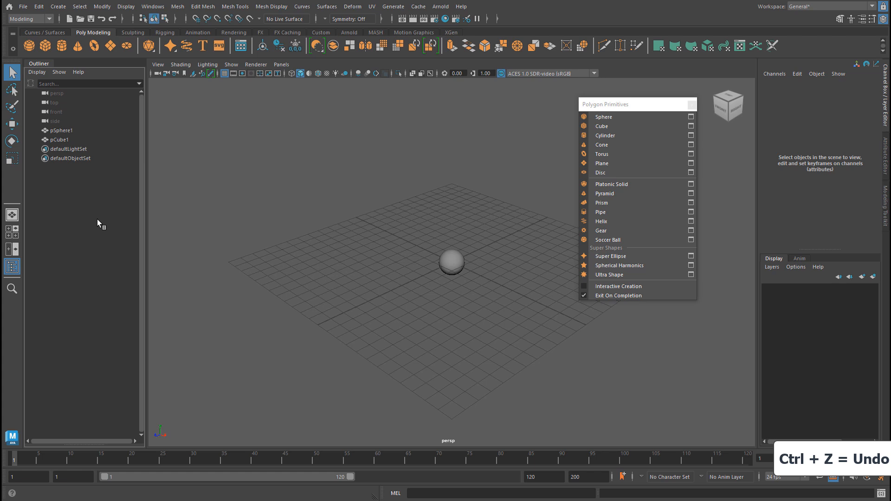
key("ctrl+z")
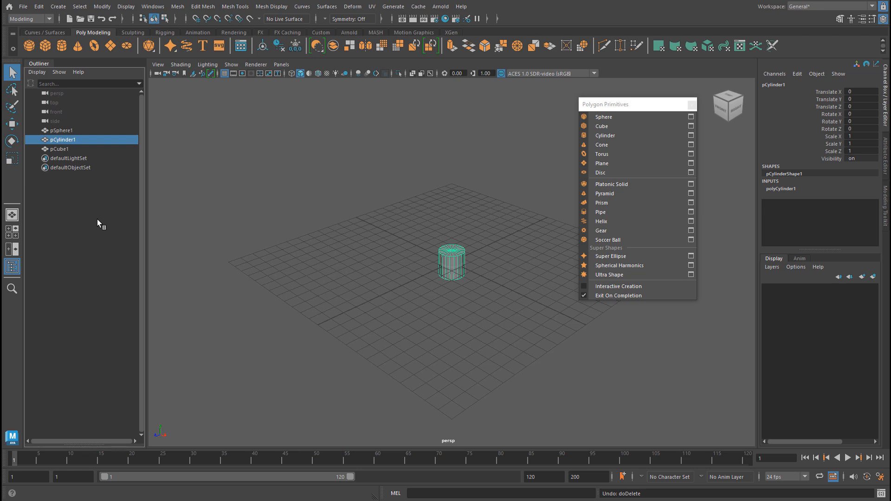
left_click(38, 8)
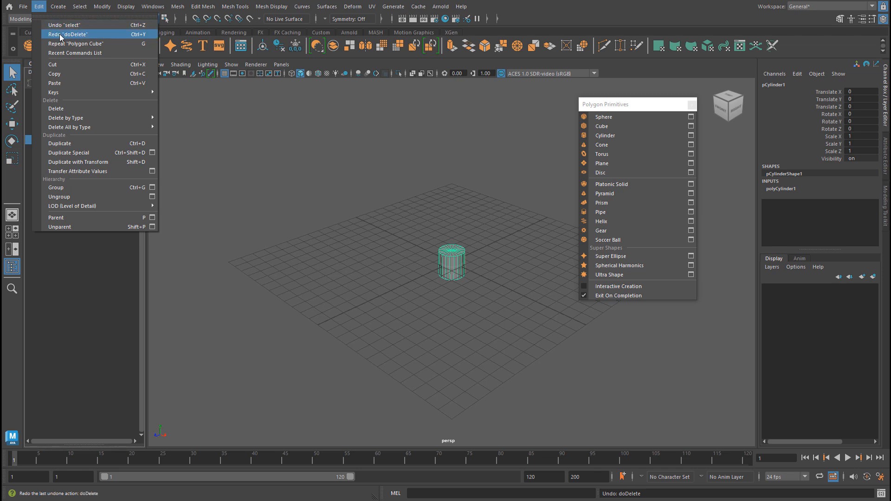
left_click(305, 138)
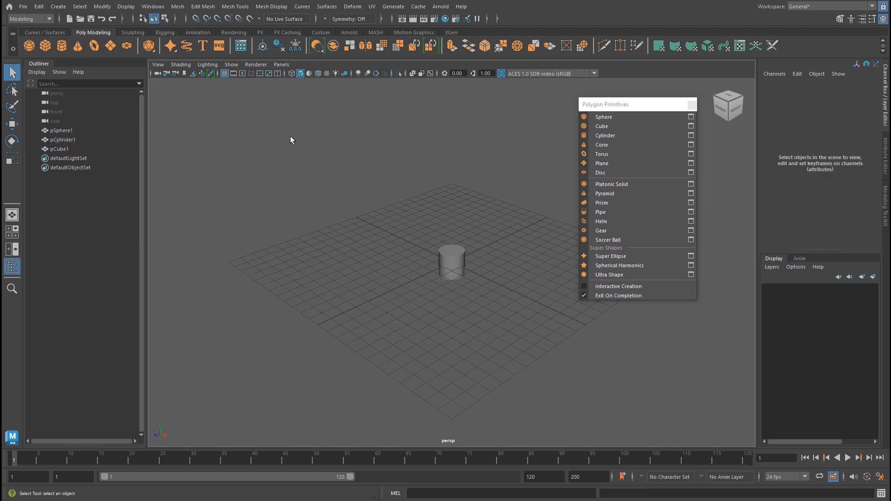
Step: Hide the Outliner and close the floating Polygon Primitives window
left_click(12, 267)
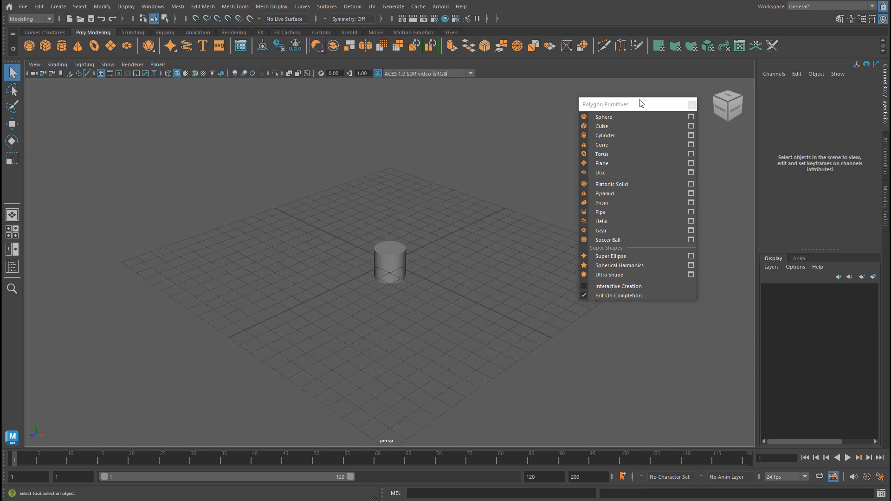
left_click(691, 105)
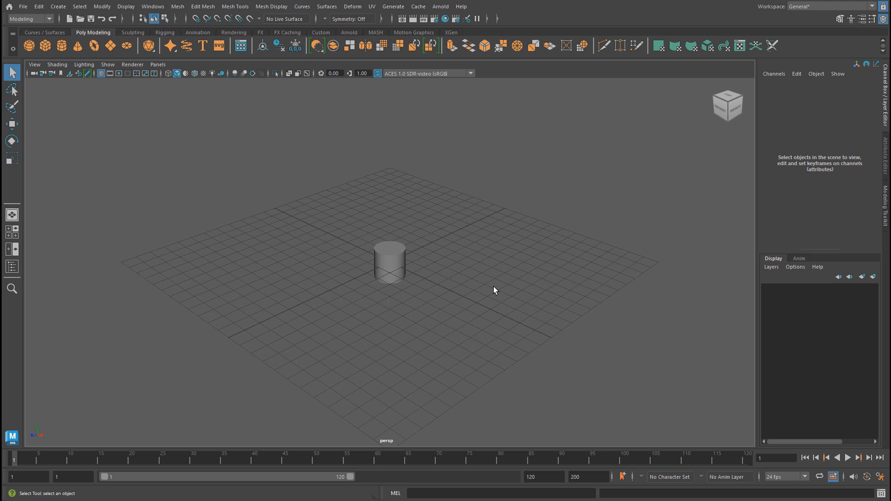
Step: Select the overlapping cylinder and sphere in turn with the Select Tool, ending with the cylinder selected
left_click(391, 264)
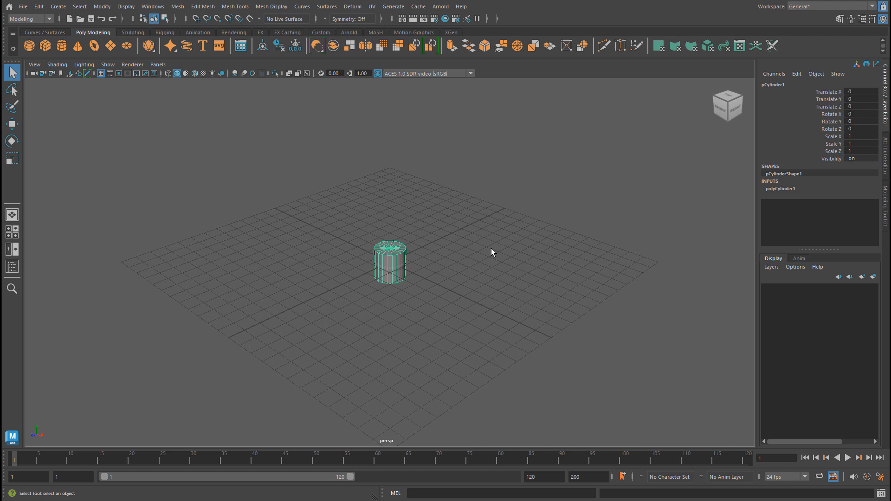
left_click(385, 271)
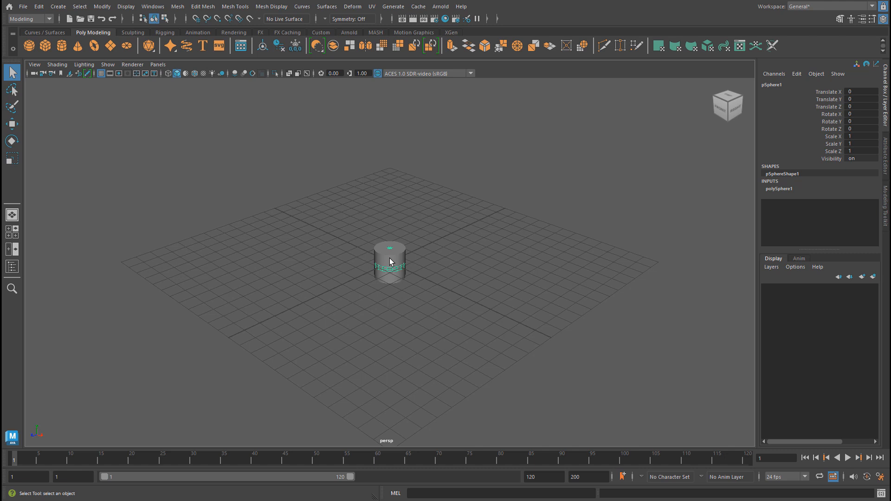
key("q")
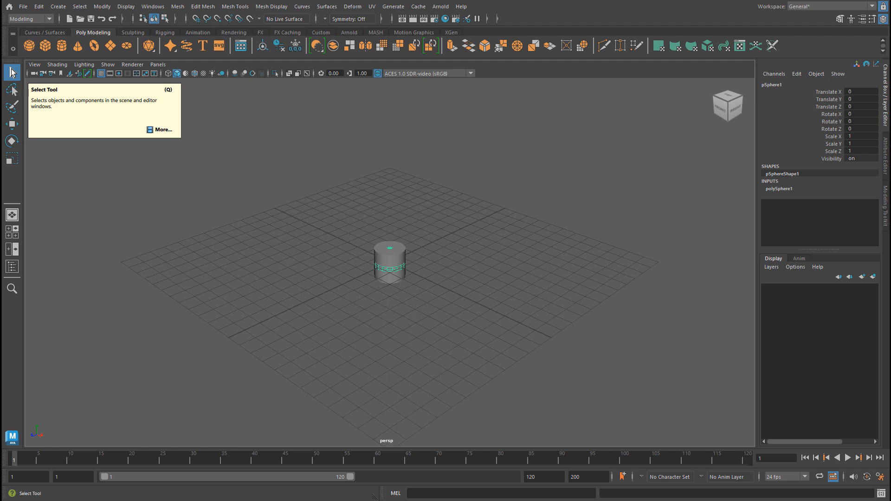
left_click(392, 263)
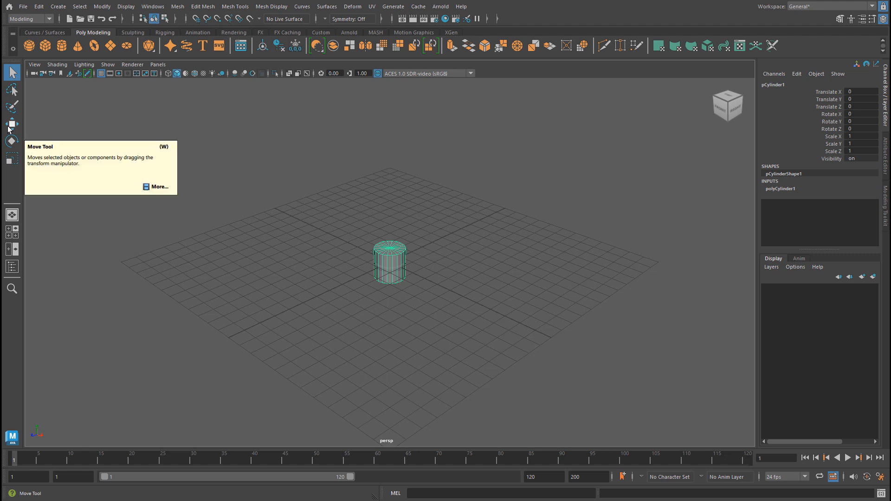
Step: Try moving the cylinder about 4.2 units along Y, 3.0 along X and 3.4 along Z, undoing each move
key("w")
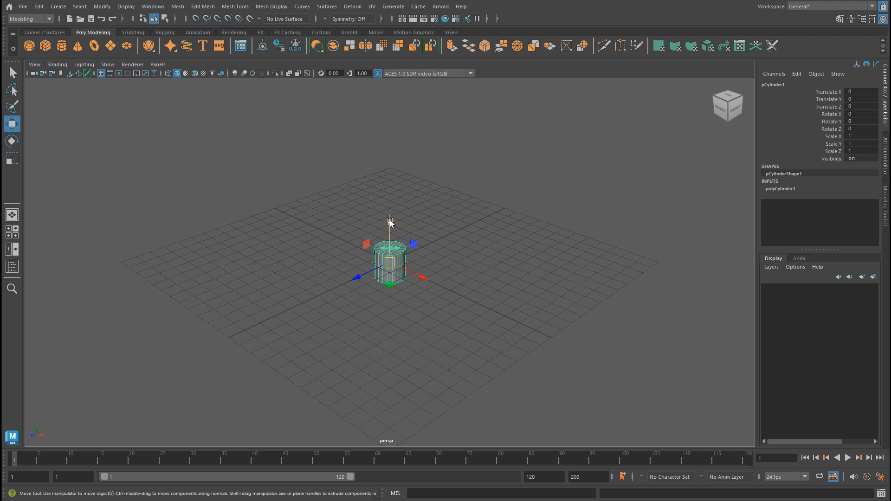
left_click_drag(390, 223, 394, 155)
key("ctrl+z")
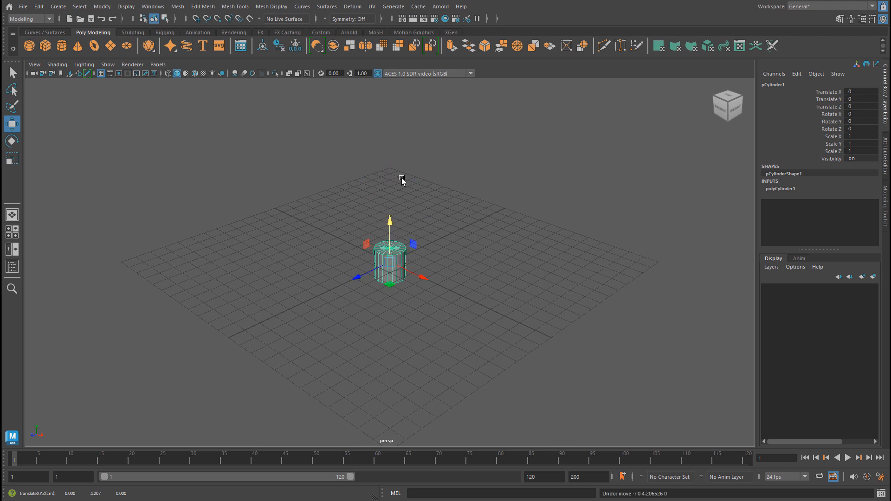
left_click_drag(422, 274, 457, 298)
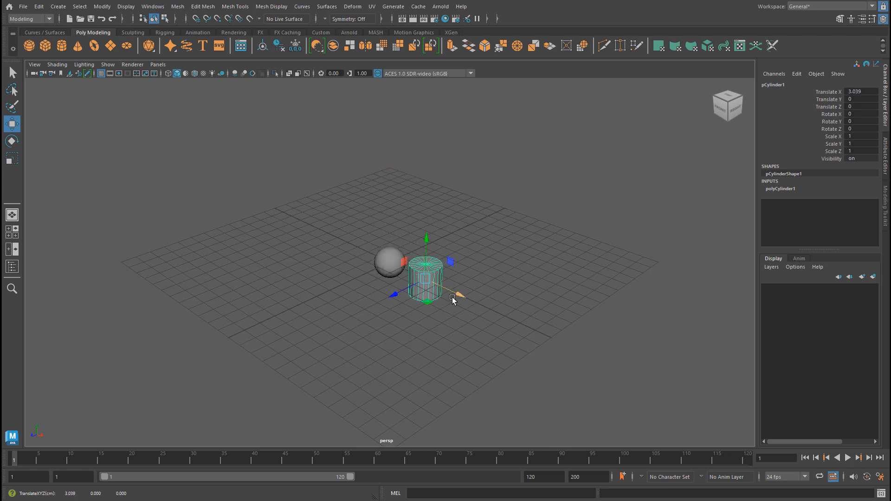
key("ctrl+z")
left_click_drag(371, 281, 312, 292)
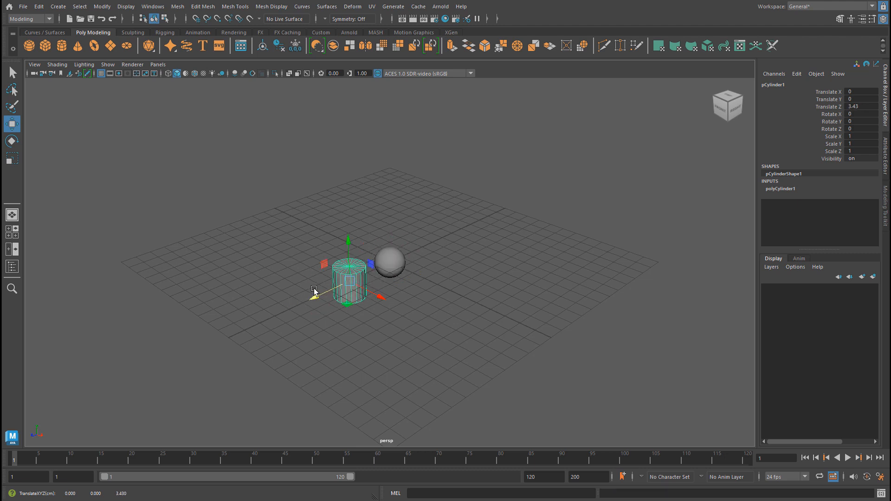
key("ctrl+z")
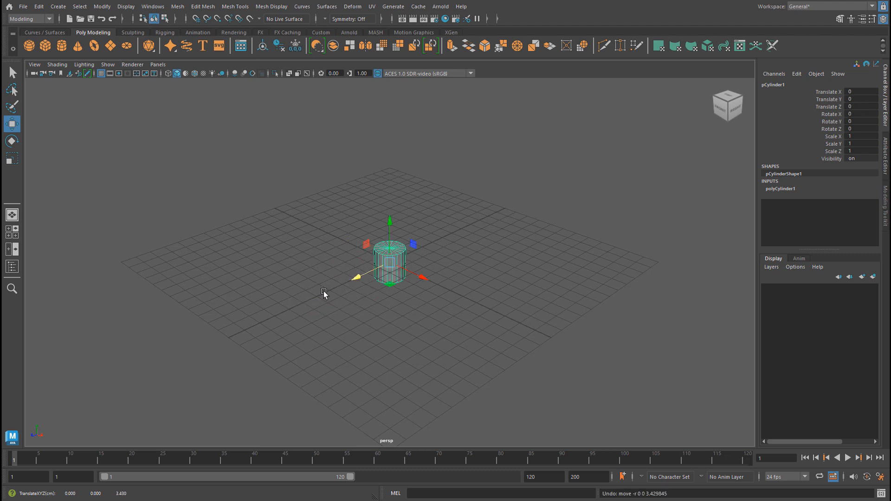
Step: Try moving the cylinder freely in the view plane and along single axes, undoing each move
right_click_drag(325, 295, 724, 308, "alt")
right_click_drag(515, 302, 640, 304, "alt")
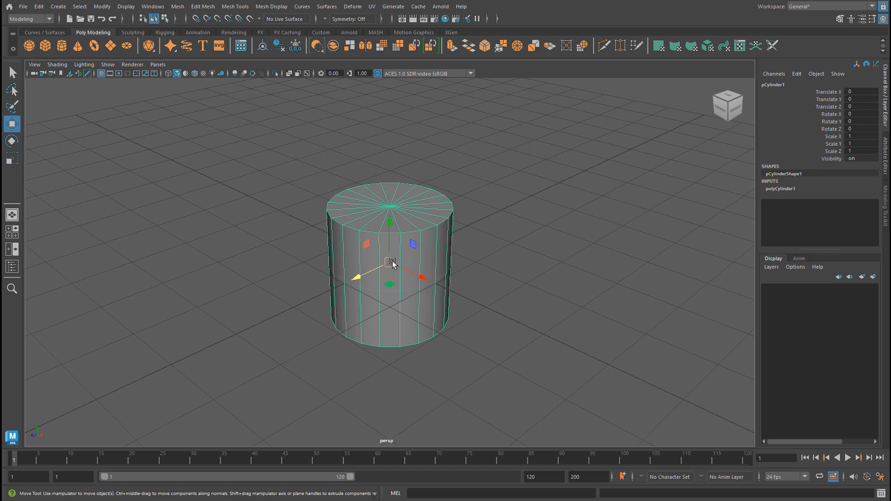
left_click_drag(389, 263, 296, 158)
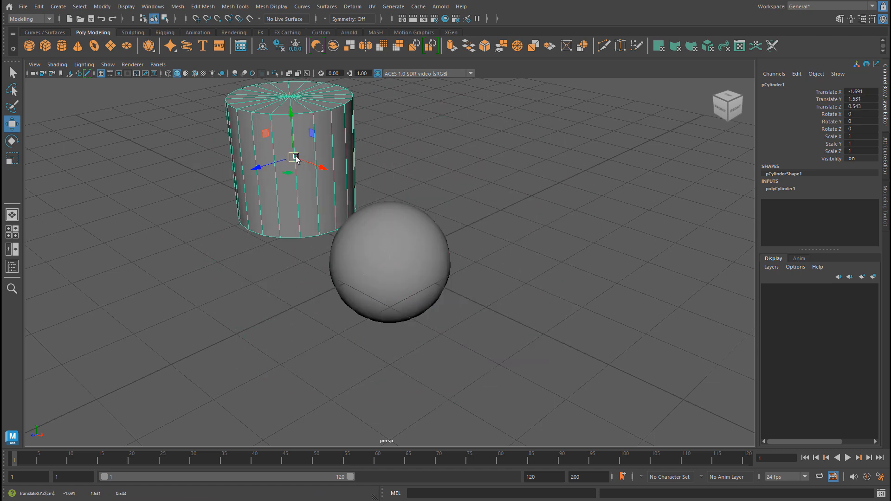
key("ctrl+z")
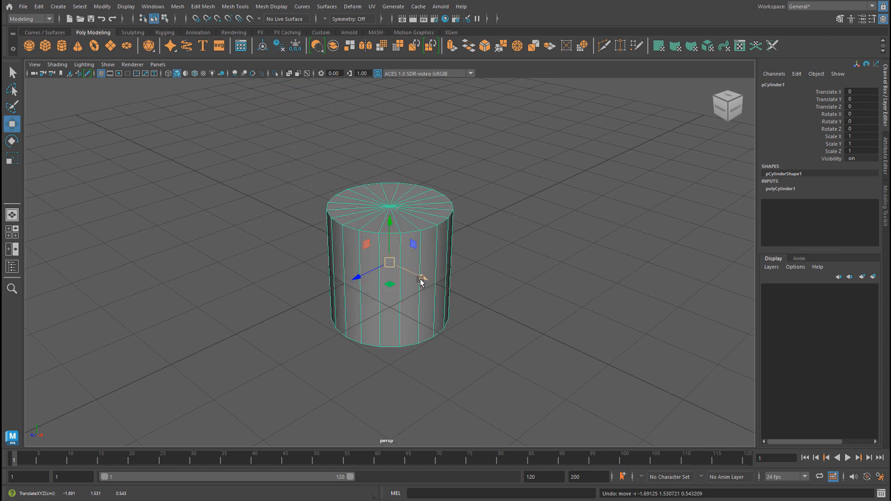
left_click_drag(438, 280, 251, 220)
key("ctrl+z")
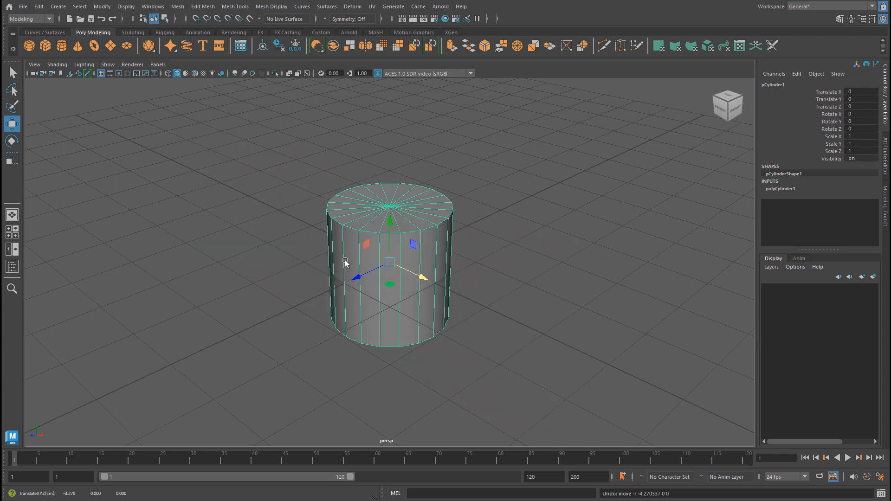
left_click_drag(346, 259, 221, 321)
key("ctrl+z")
Step: Move the cylinder along the X axis to about -4.14 and select the sphere with the Rotate Tool active
left_click_drag(413, 275, 263, 211)
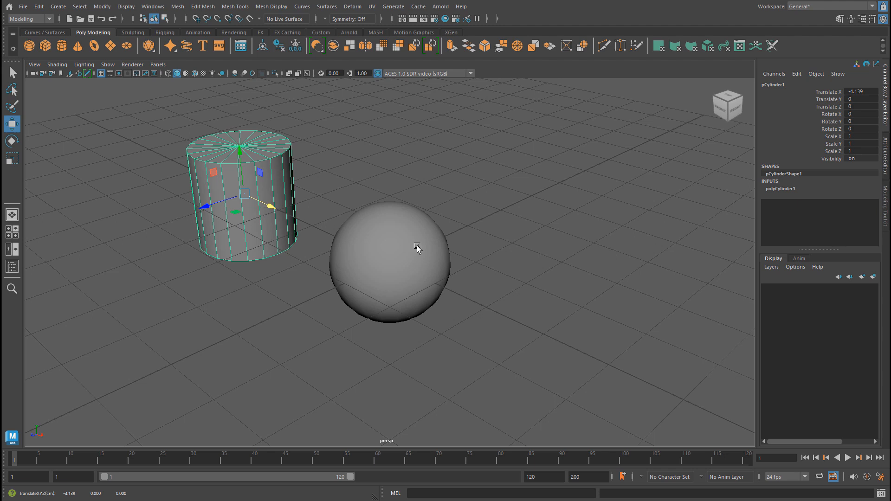
left_click(404, 243)
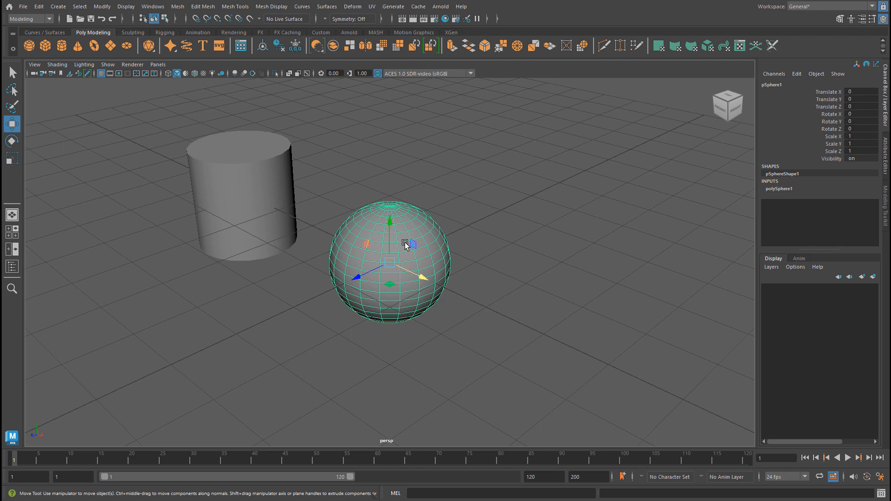
left_click(13, 147)
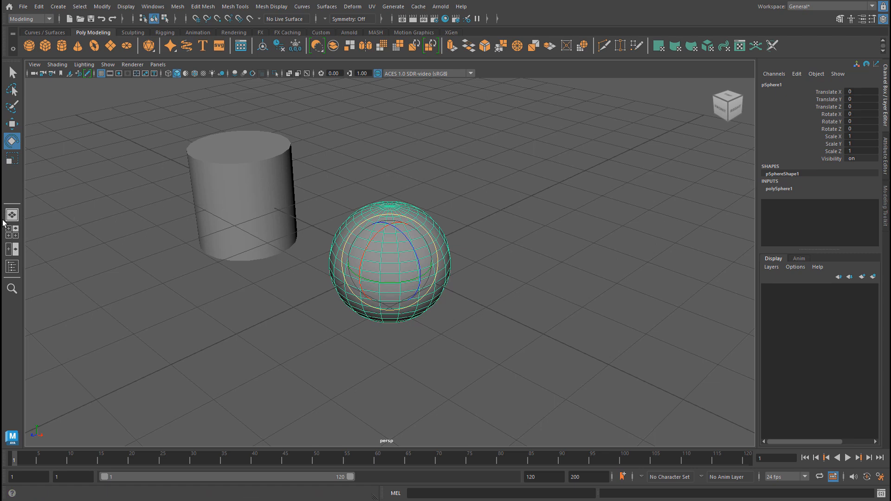
Step: Select pCube1 in the Outliner and move the cube out of the sphere along the X axis to about 2.77
left_click(12, 268)
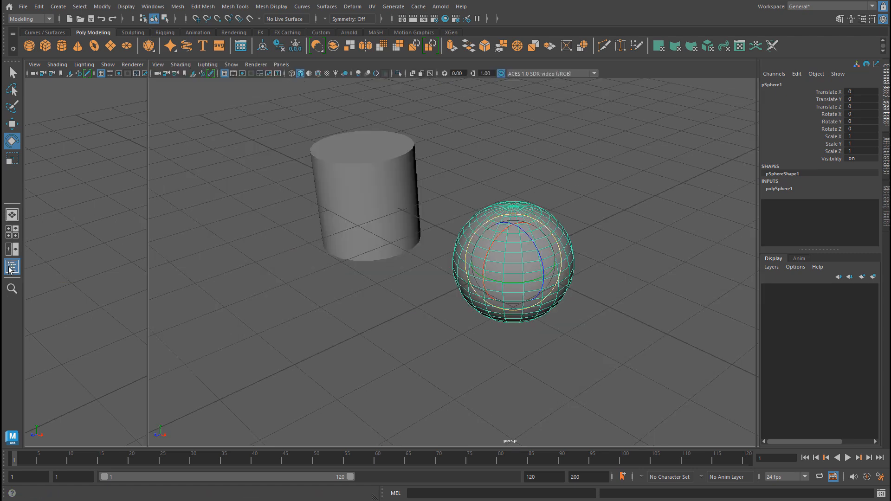
left_click(60, 150)
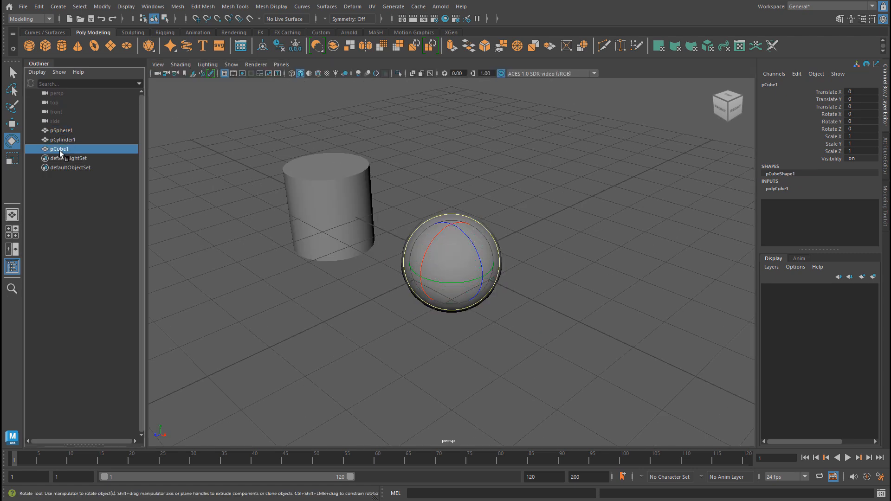
left_click(12, 267)
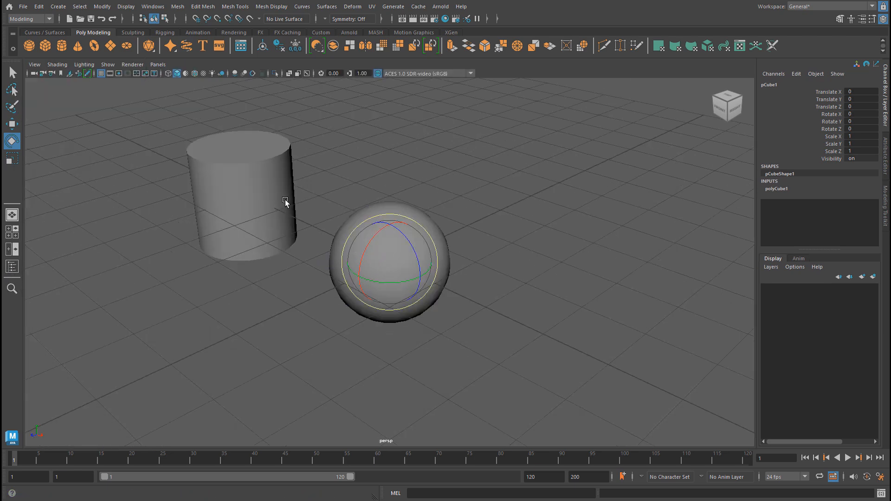
key("w")
left_click_drag(420, 278, 583, 328)
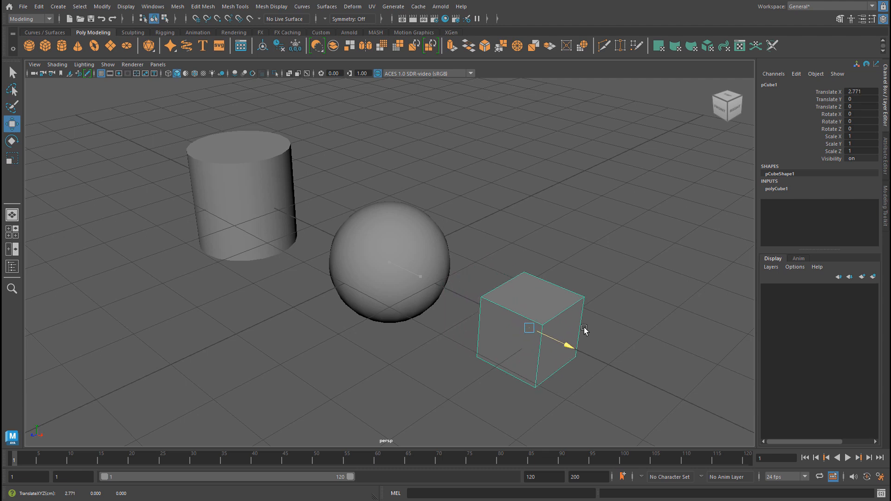
Step: Try rotating the cube with the Rotate Tool, about 52 degrees around Y and also in the view plane, undoing each rotation
key("e")
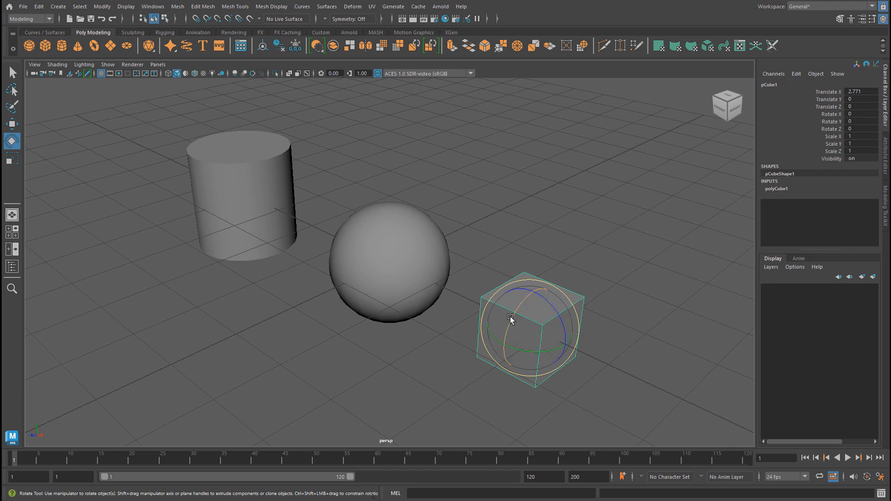
left_click_drag(510, 318, 584, 337)
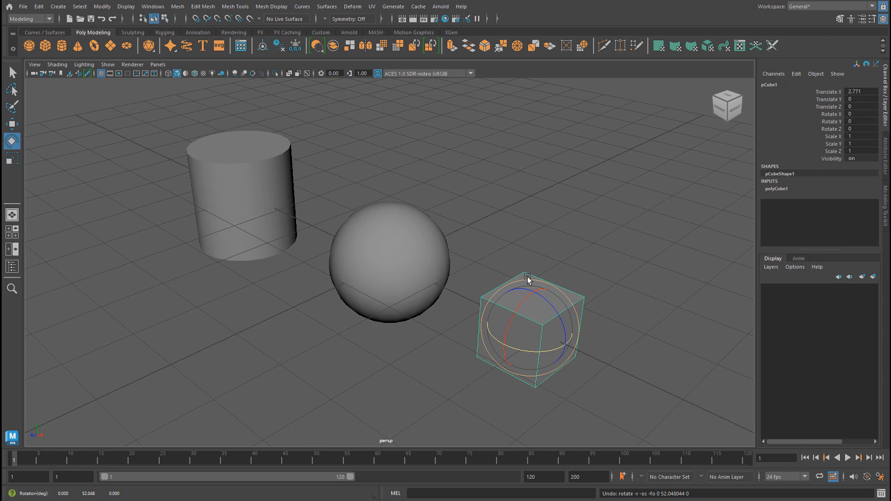
left_click_drag(527, 279, 507, 308)
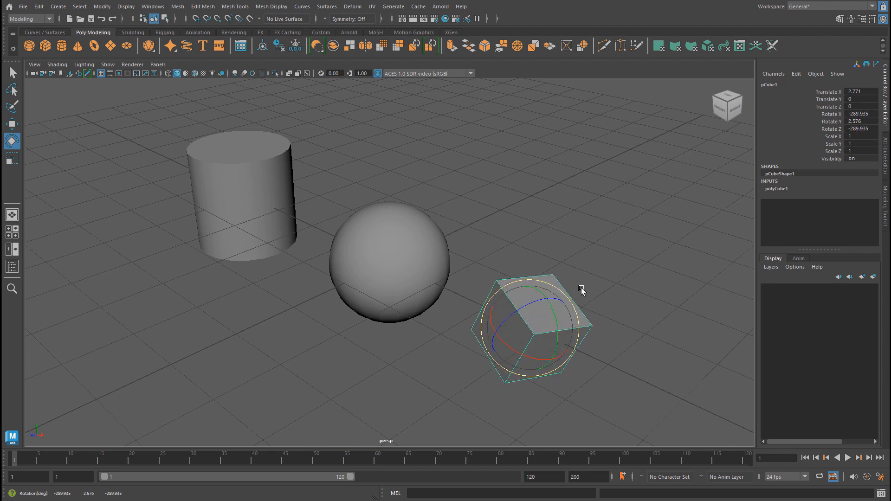
key("ctrl+z")
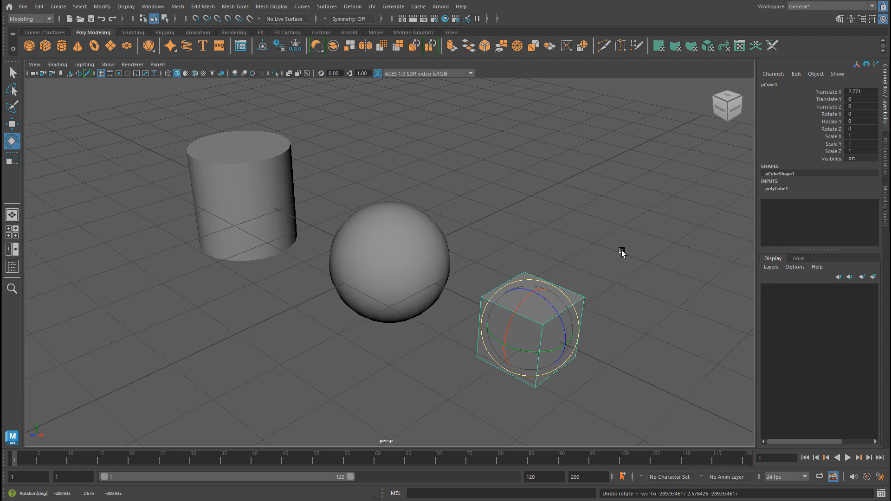
Step: Try scaling the sphere with the Scale Tool along Y, X and Z separately and uniformly, undoing each change
left_click(396, 245)
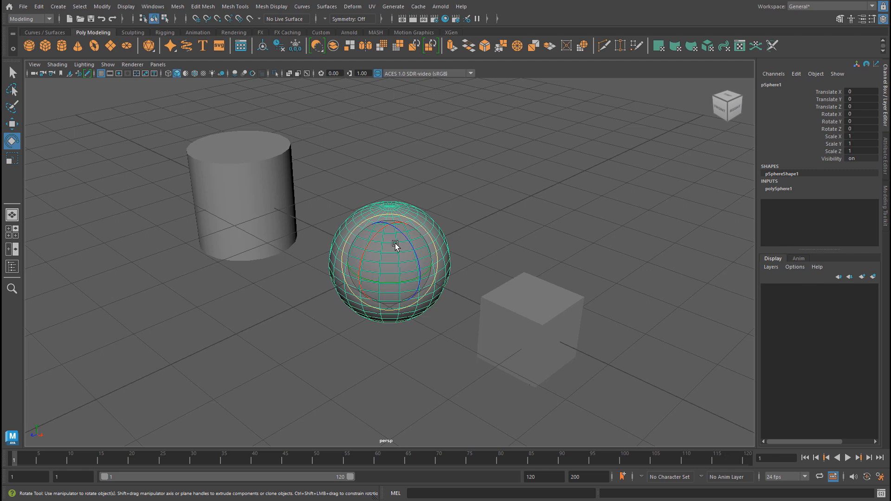
left_click(12, 159)
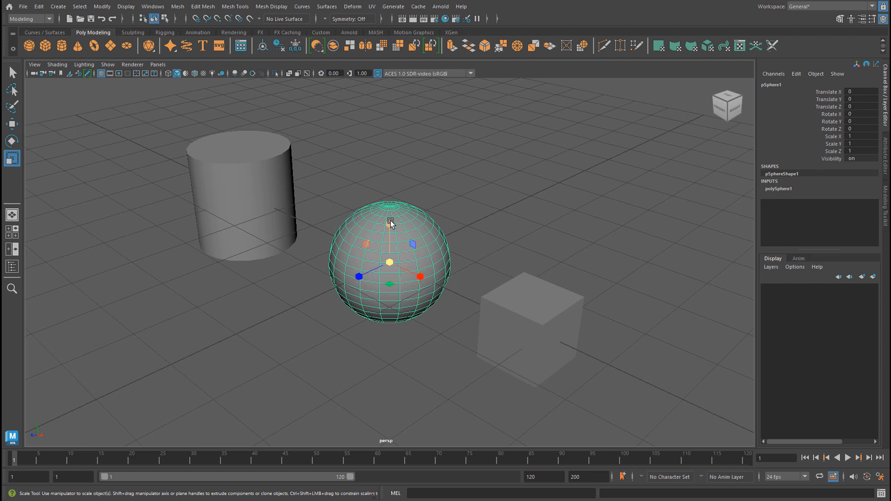
left_click_drag(391, 221, 390, 183)
key("ctrl+z")
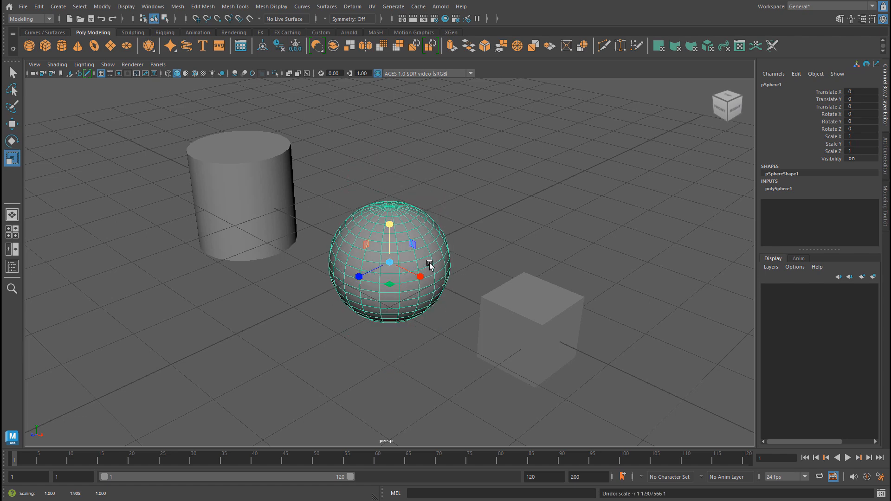
left_click_drag(420, 276, 480, 295)
key("ctrl+z")
left_click_drag(357, 278, 302, 299)
key("ctrl+z")
left_click_drag(389, 264, 346, 315)
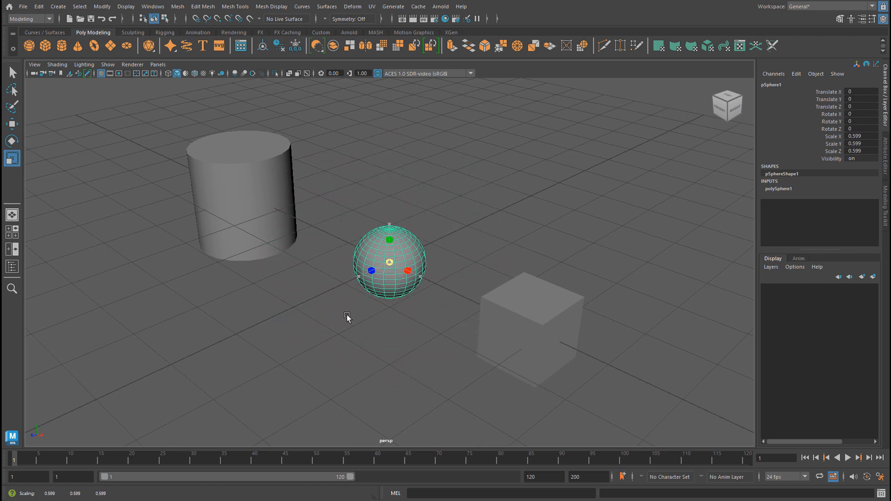
key("ctrl+z")
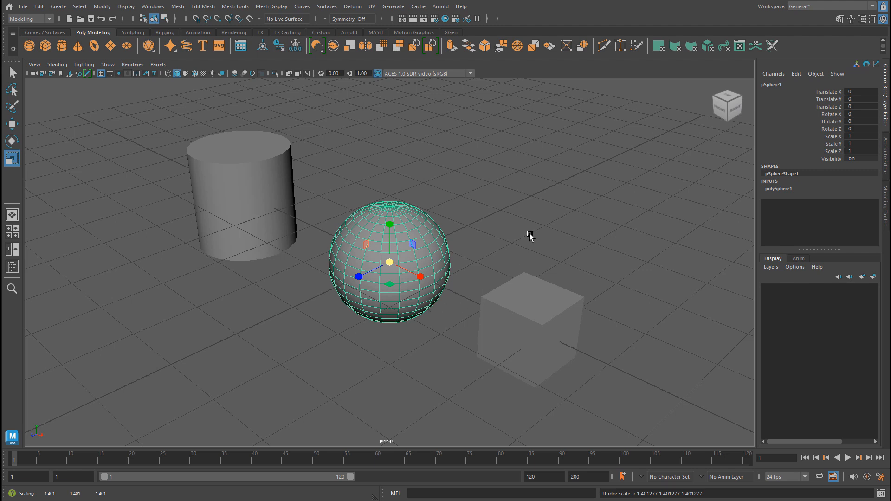
Step: Turn on wireframe on shaded display and cycle the selected sphere through the Move, Rotate and Scale tools
key("alt+5")
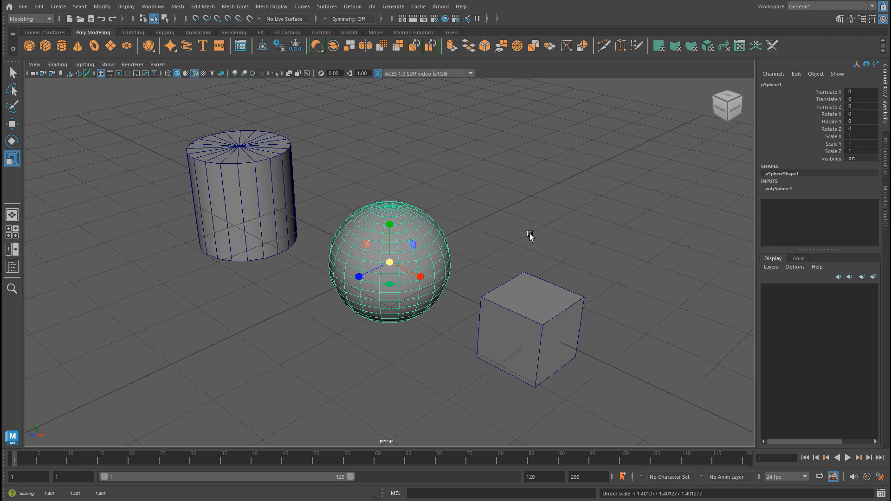
key("w")
key("e")
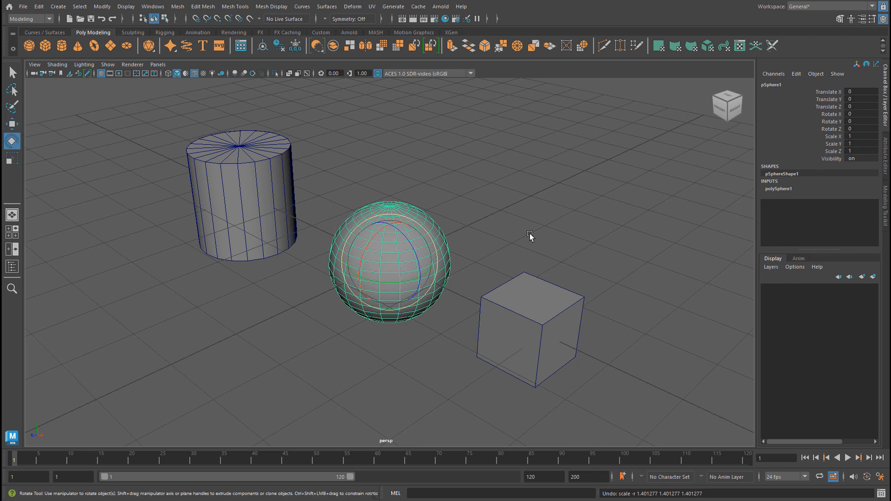
key("r")
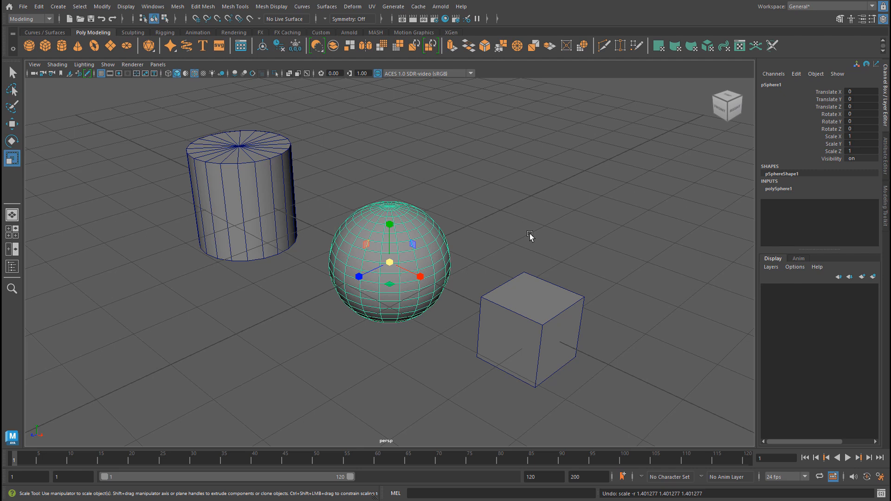
Step: Switch the sphere between the Move and Rotate manipulators, clear the selection and leave the Move Tool active
key("w")
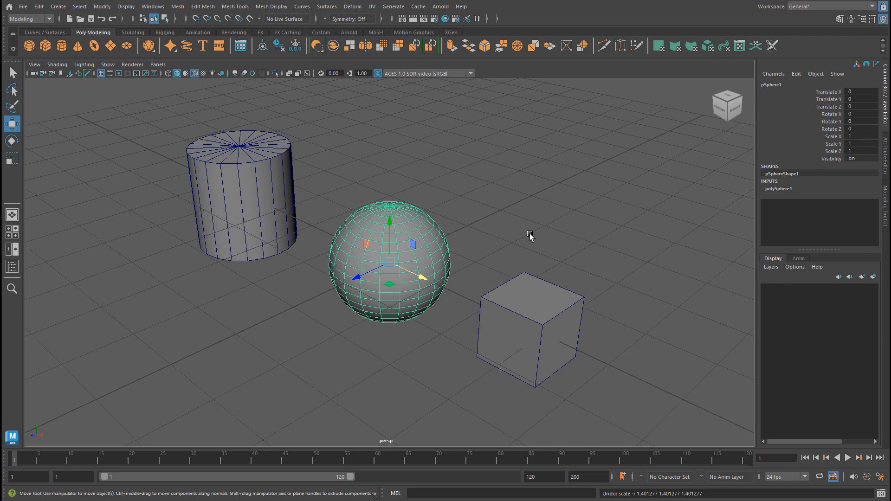
key("e")
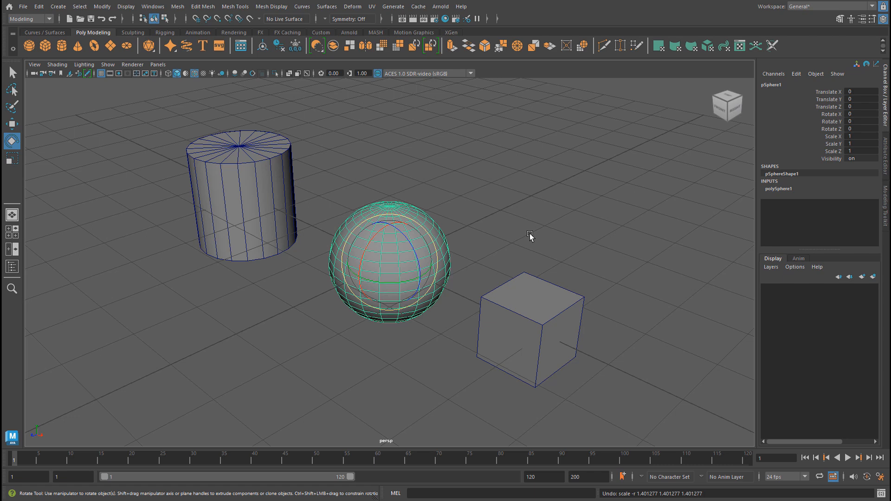
left_click(530, 232)
key("w")
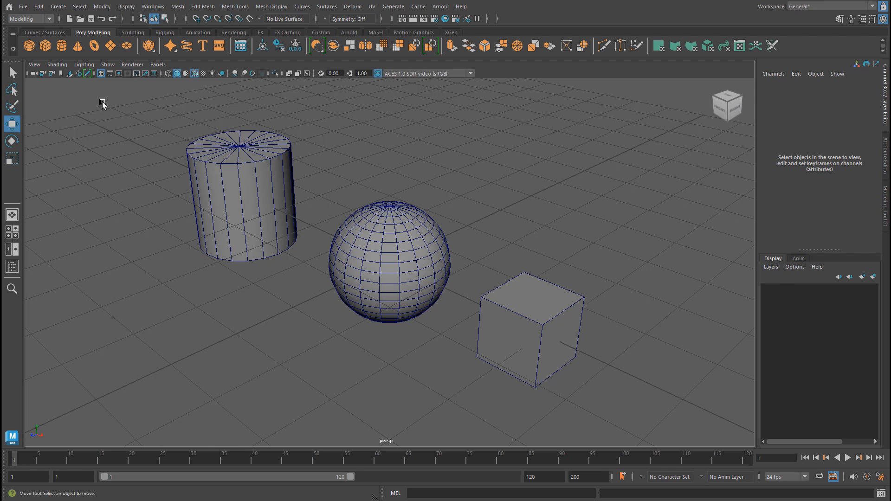
Step: Select the cylinder, sphere and cube together with a marquee around them, and clear the selection
left_click_drag(134, 103, 614, 361)
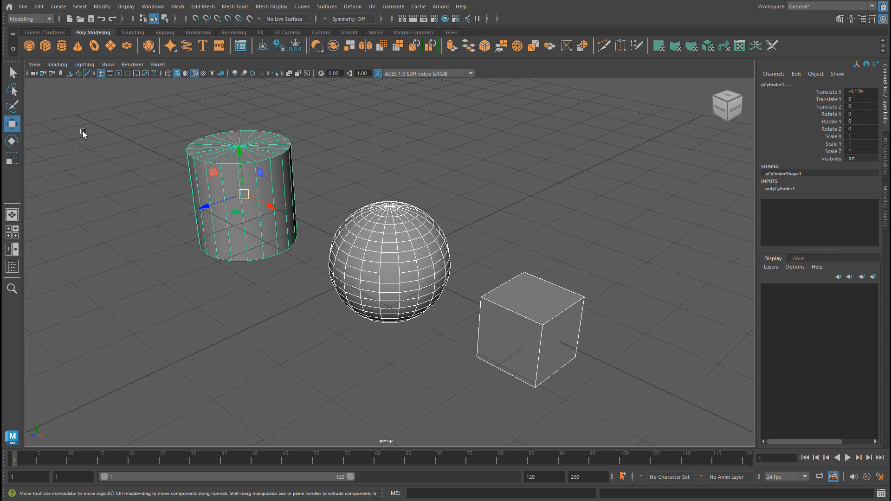
left_click_drag(98, 131, 636, 369)
left_click(635, 375)
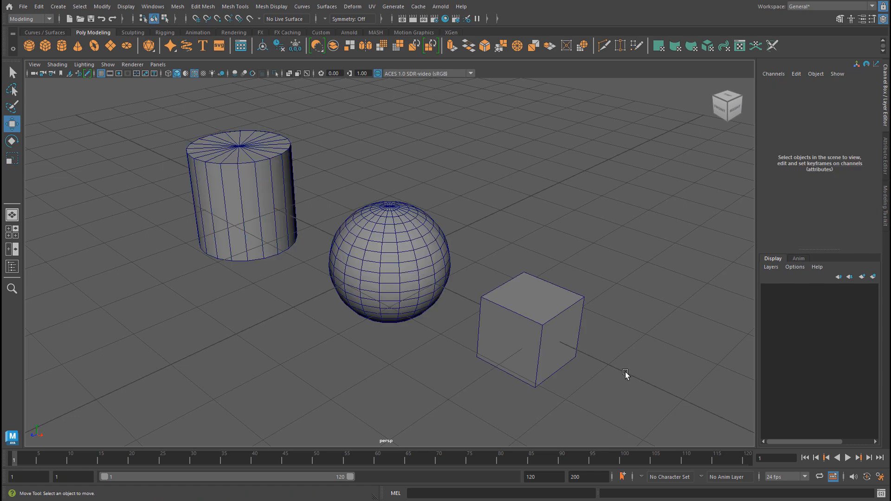
Step: Select the cylinder, add the sphere and cube to the selection, and toggle the cube out of and into it
left_click(272, 165)
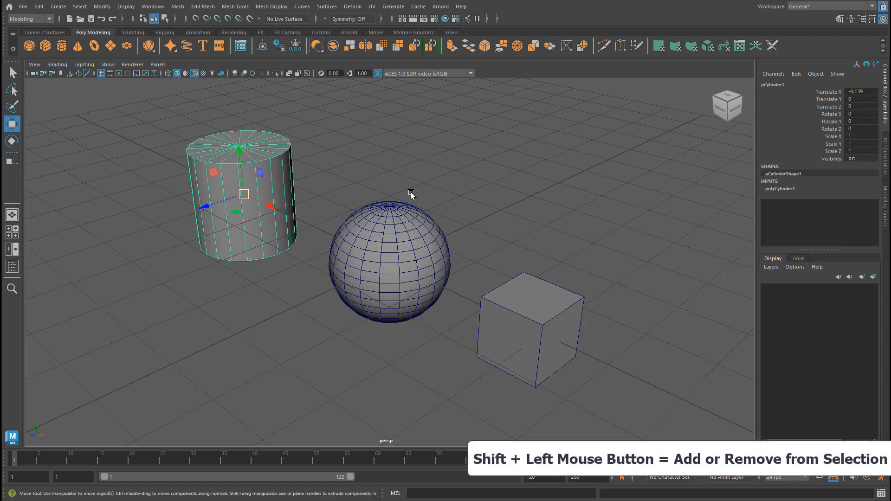
left_click(386, 258, "shift")
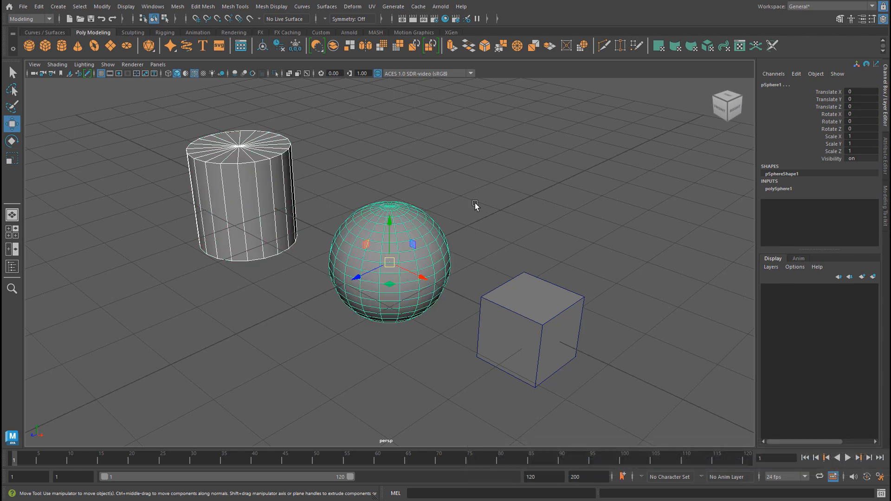
left_click(546, 324, "shift")
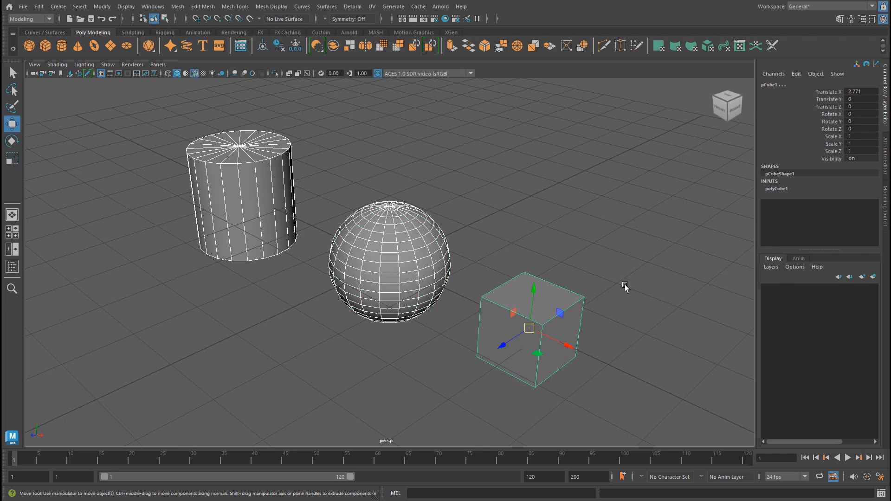
left_click(559, 295, "shift")
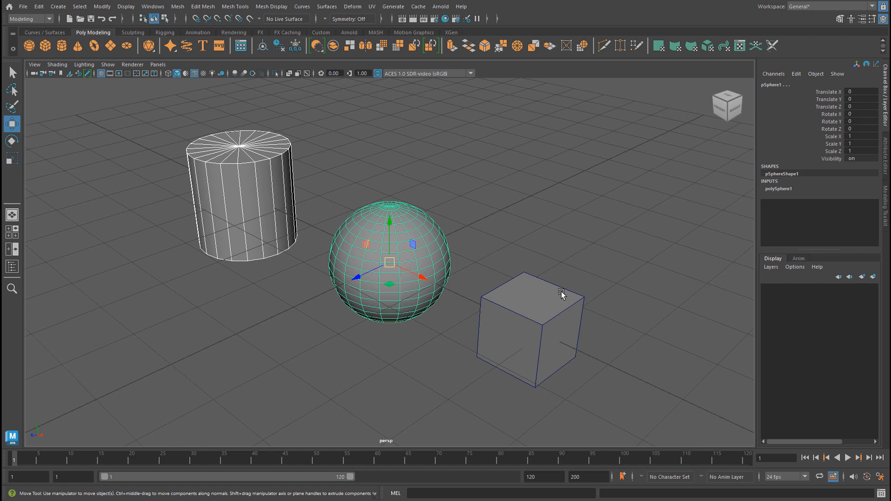
left_click(535, 292, "shift")
left_click(552, 293, "shift")
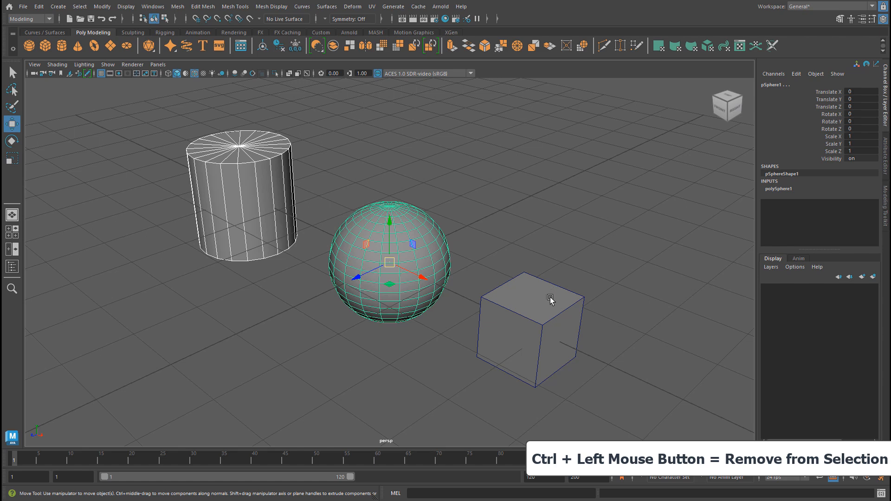
Step: Add the cube back to the selection, remove the cube and the sphere from it individually, and deselect everything
left_click(549, 297)
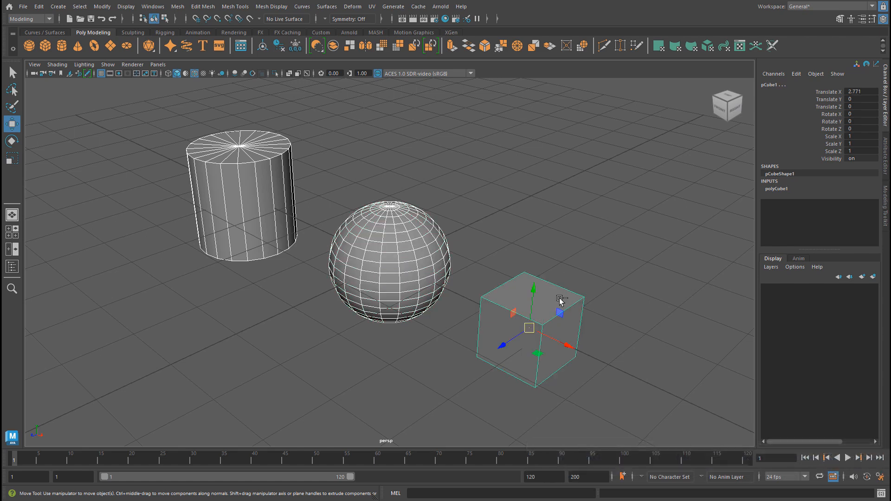
left_click(574, 295, "ctrl")
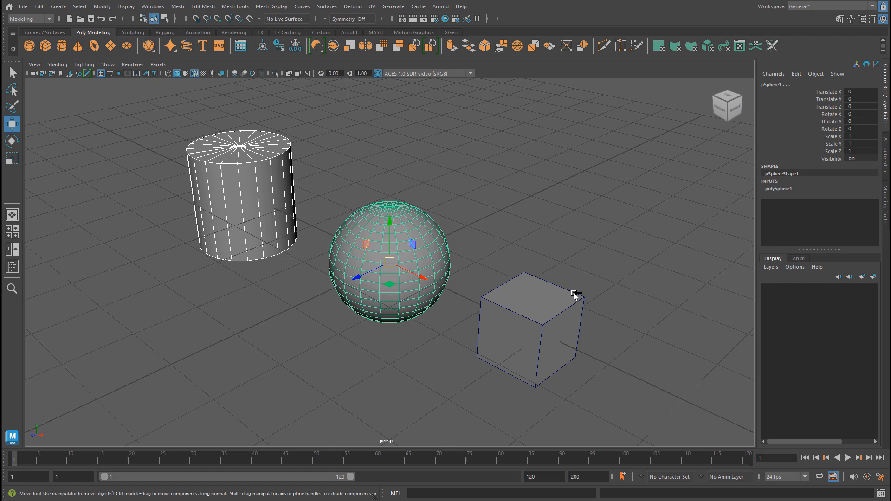
left_click(426, 225, "ctrl")
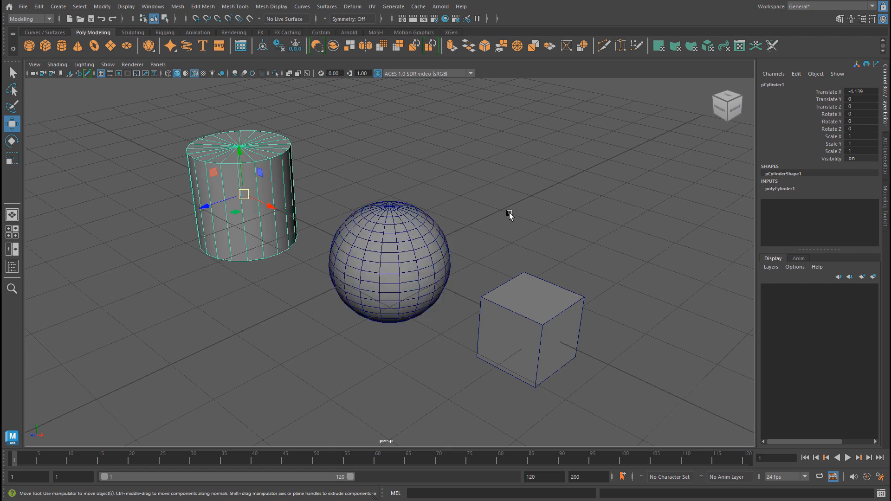
left_click(505, 186)
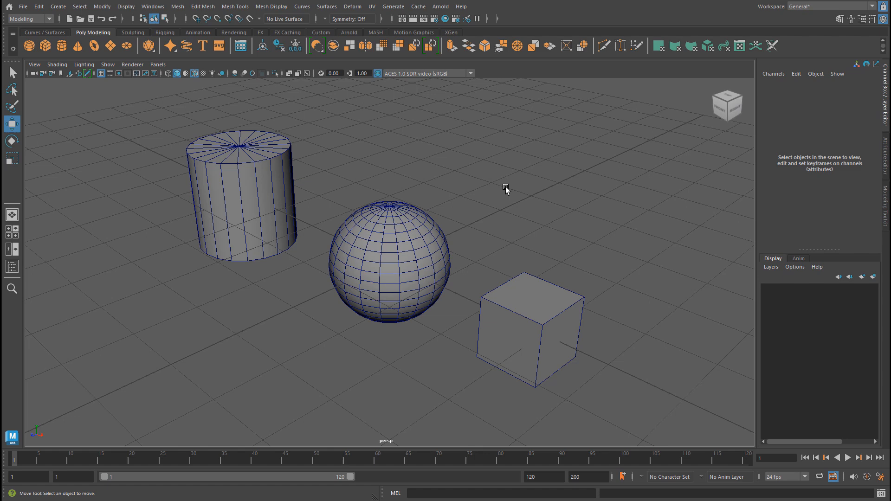
Step: Delete the cylinder, sphere and cube together and create a new polygon cube at the origin
left_click_drag(123, 146, 591, 383)
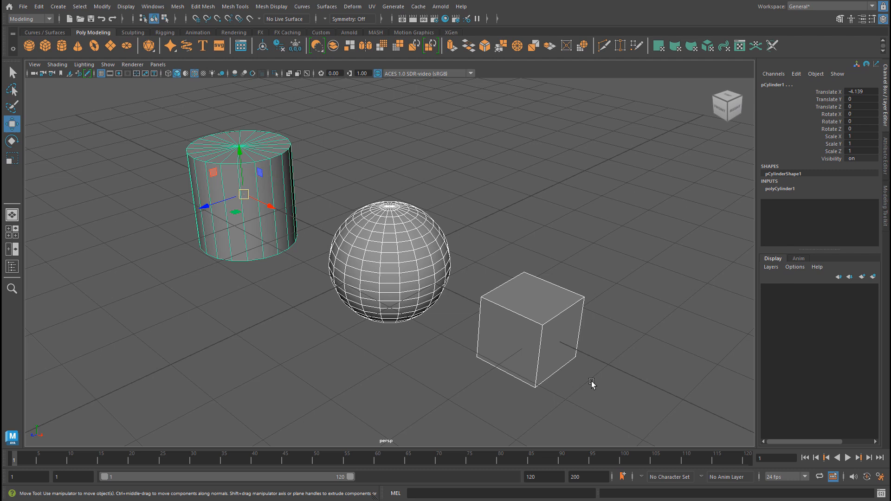
left_click_drag(110, 83, 670, 403)
key("Delete")
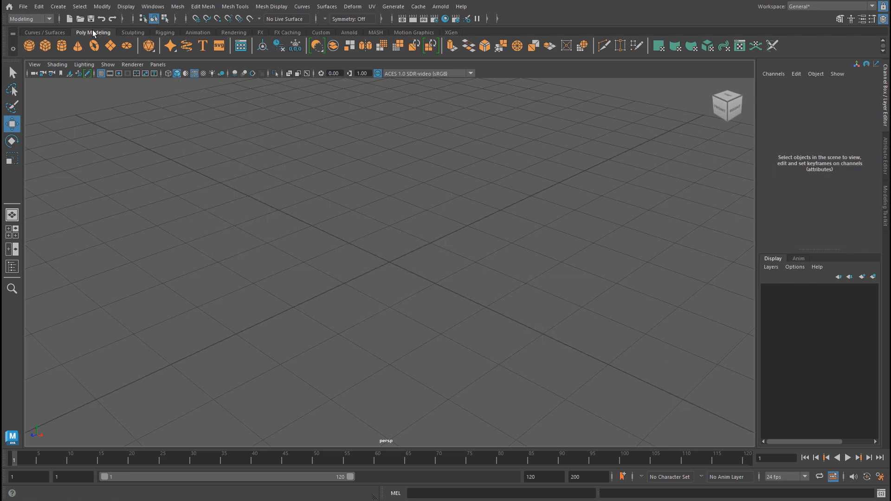
left_click(45, 45)
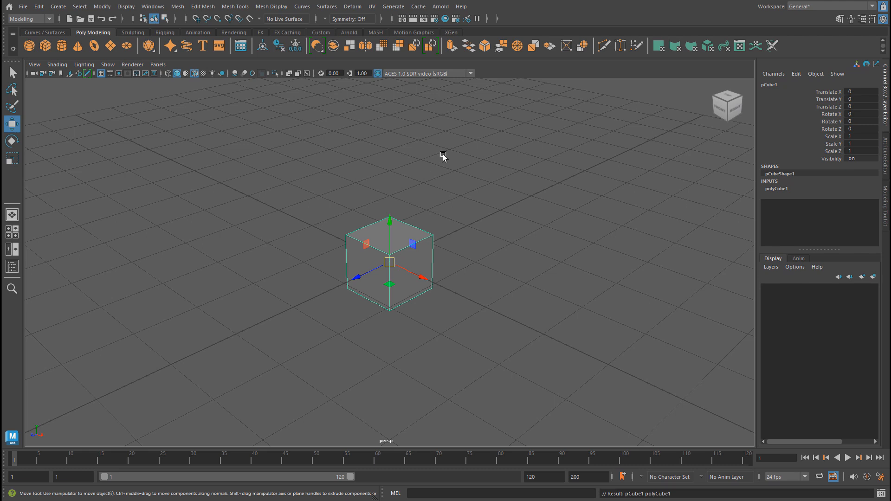
Step: Try the move, rotate and scale manipulators on the cube, placing it at about -2.6 in X, rotated about -23° around Z and scaled to about 2.5
left_click_drag(404, 246, 506, 266)
key("ctrl+z")
key("e")
key("r")
key("w")
left_click_drag(411, 274, 303, 245)
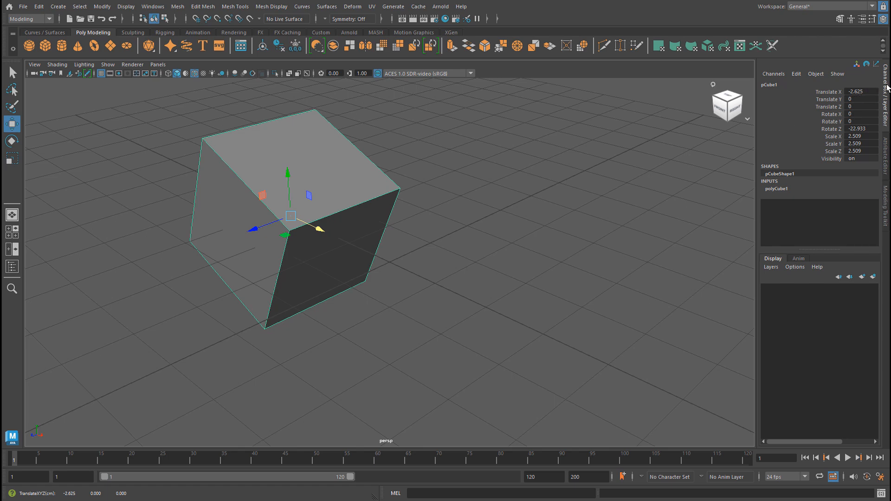
Step: View the cube's Attribute Editor and Modeling Toolkit, and return to the Channel Box
left_click(885, 168)
left_click(886, 202)
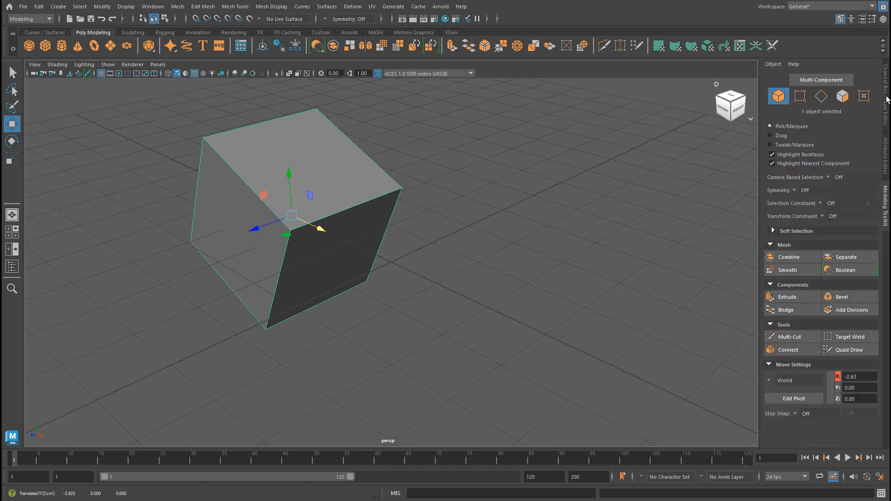
left_click(888, 100)
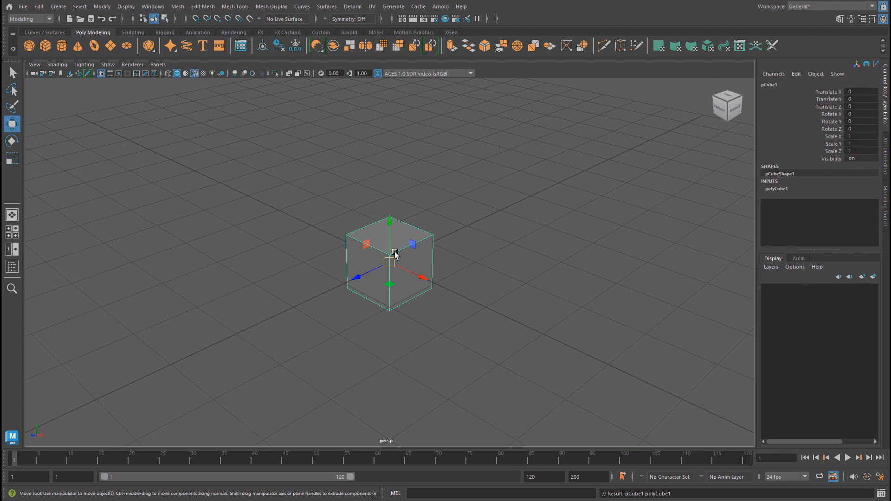
Step: Move the cube along X to about -1.18 and scale it uniformly to about 2.3
left_click_drag(420, 277, 413, 243)
key("r")
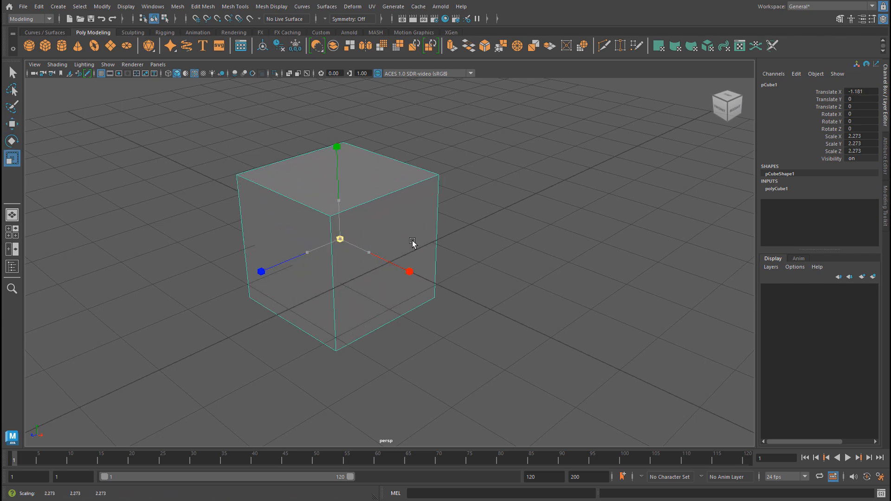
Step: Rotate the cube freely around Z with the Rotate Tool, and set its Rotate Z value to exactly -45
key("e")
left_click_drag(354, 224, 362, 251)
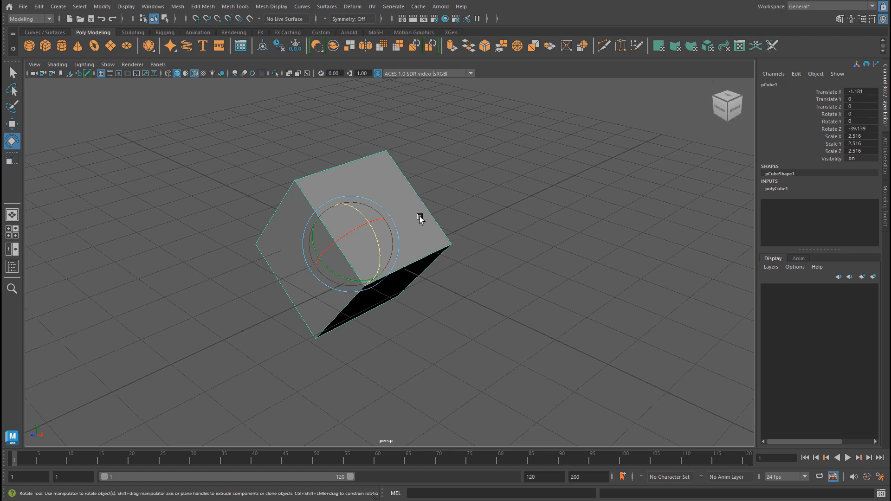
scroll(376, 223, "down", 1)
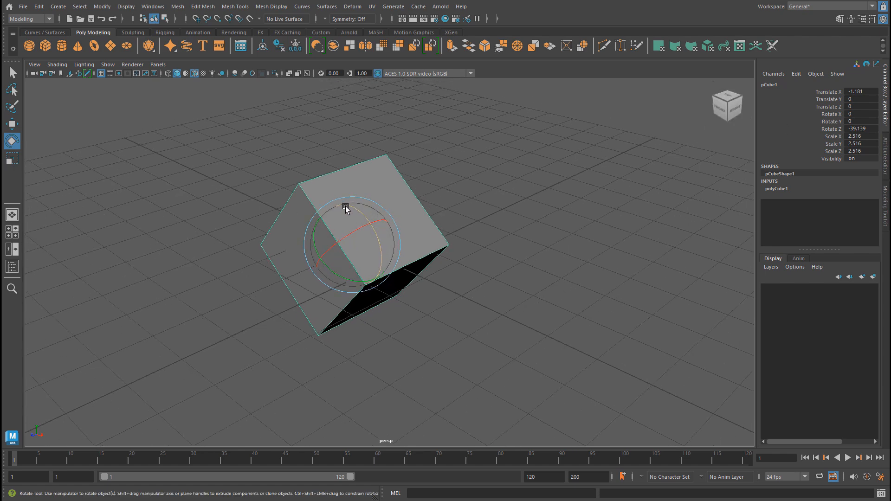
left_click_drag(377, 241, 396, 218)
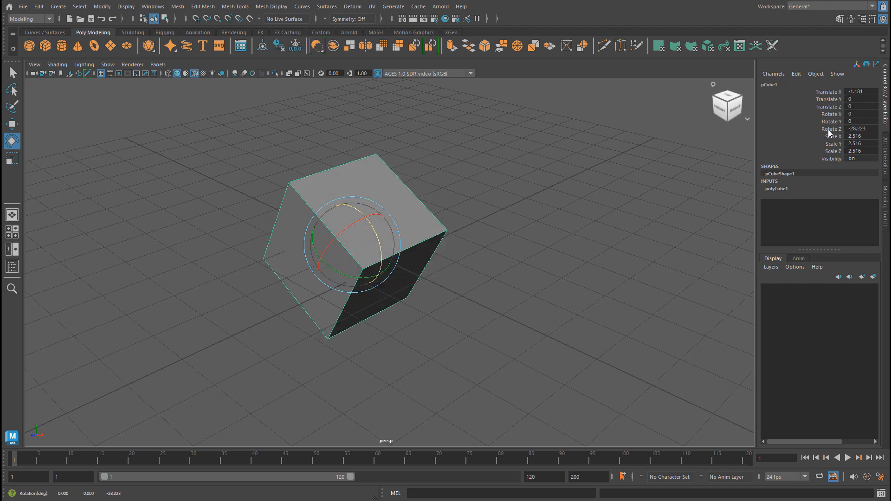
double_click(873, 129)
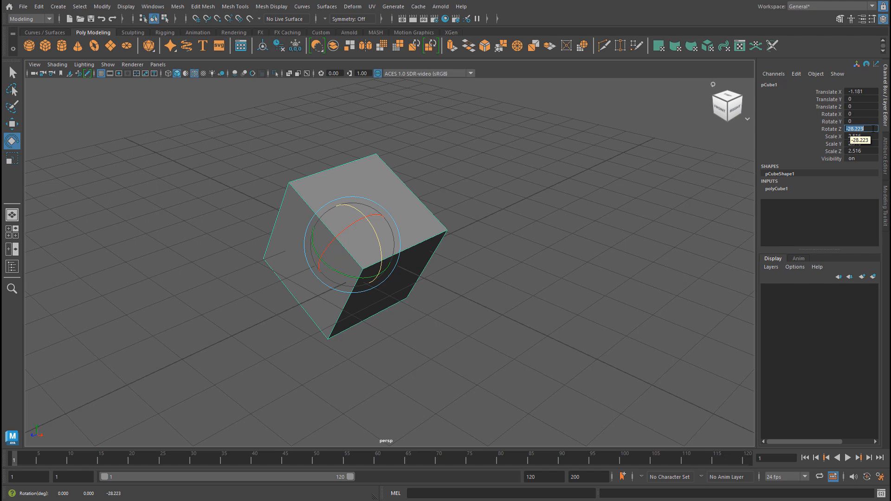
type("-45")
key("Return")
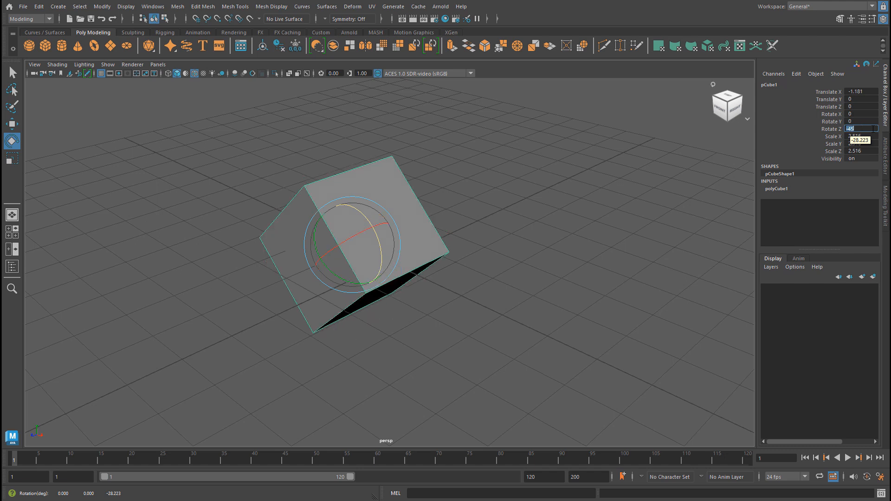
Step: Rotate the cube freely around X, try a Rotate X value of 90, and set it to 35
left_click_drag(353, 235, 395, 219)
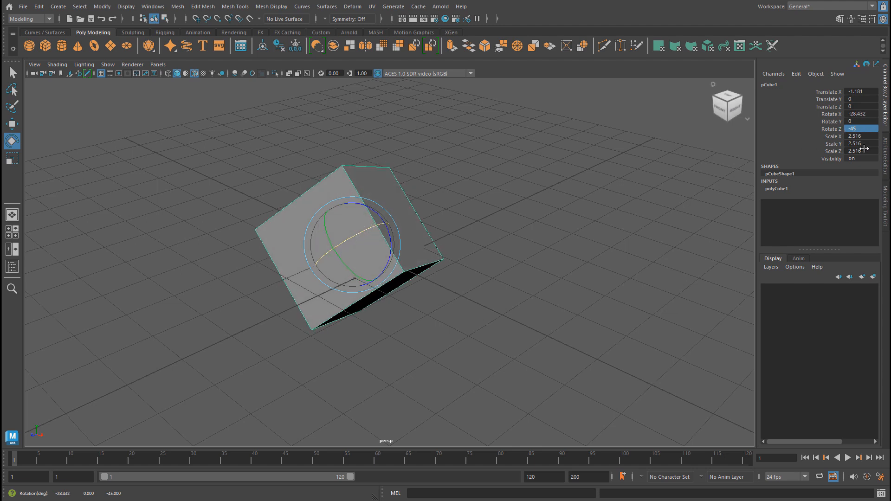
double_click(867, 114)
type("90")
key("Return")
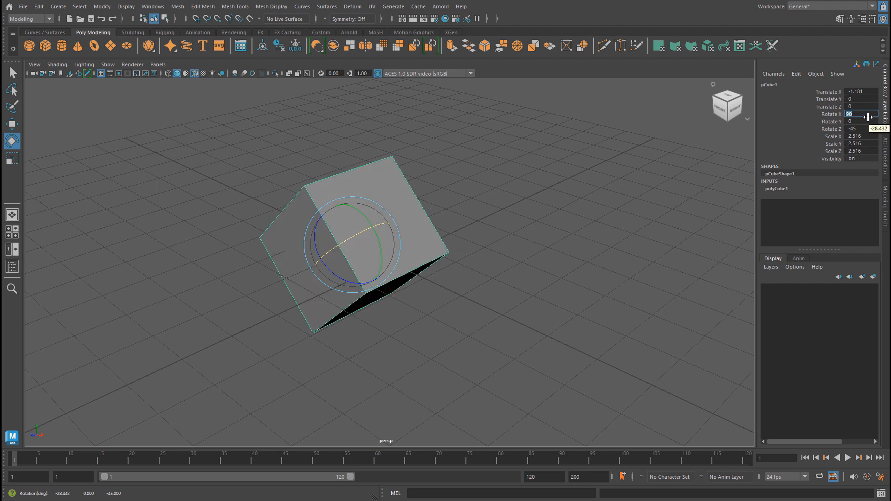
type("35")
key("Return")
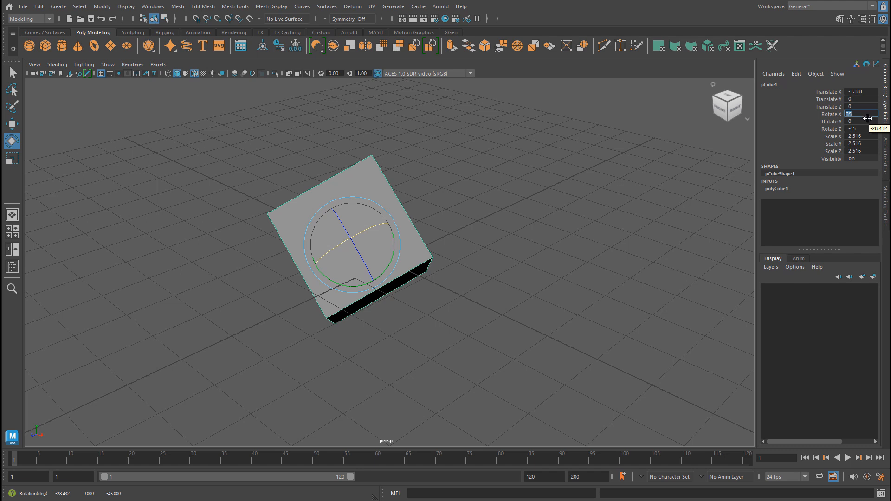
Step: Set the cube's Translate X value to -5
left_click(870, 90)
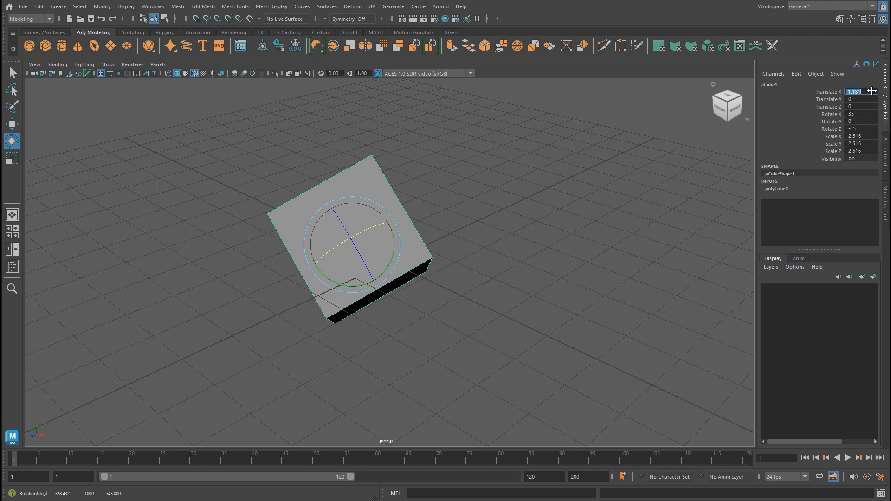
type("-5")
key("Return")
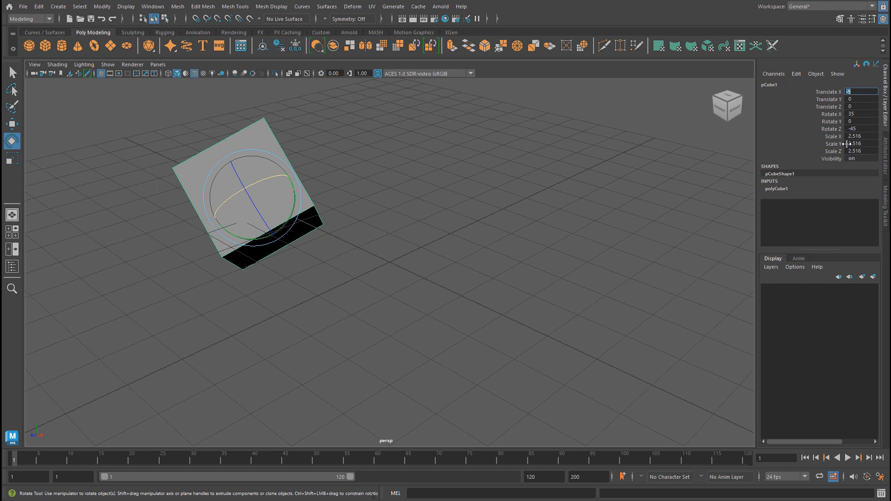
Step: Examine the cube's pCube1 transform attributes in the Attribute Editor, and toggle between it and the Channel Box
left_click(885, 154)
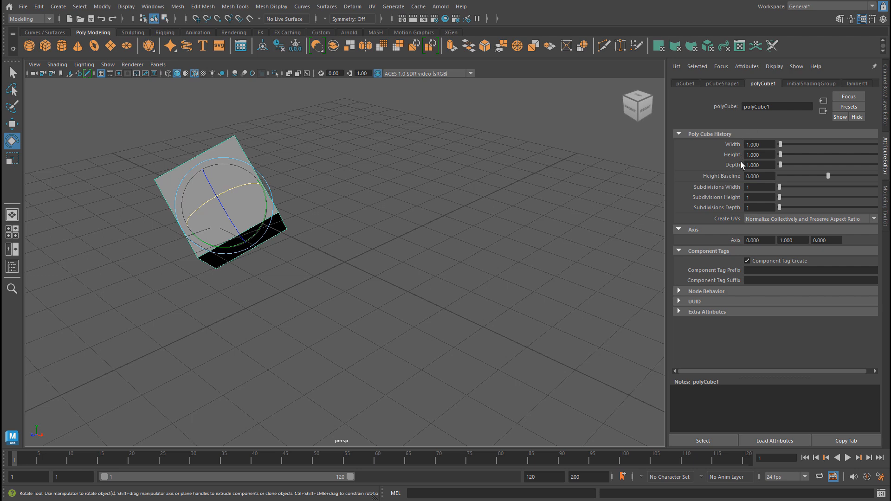
left_click(682, 85)
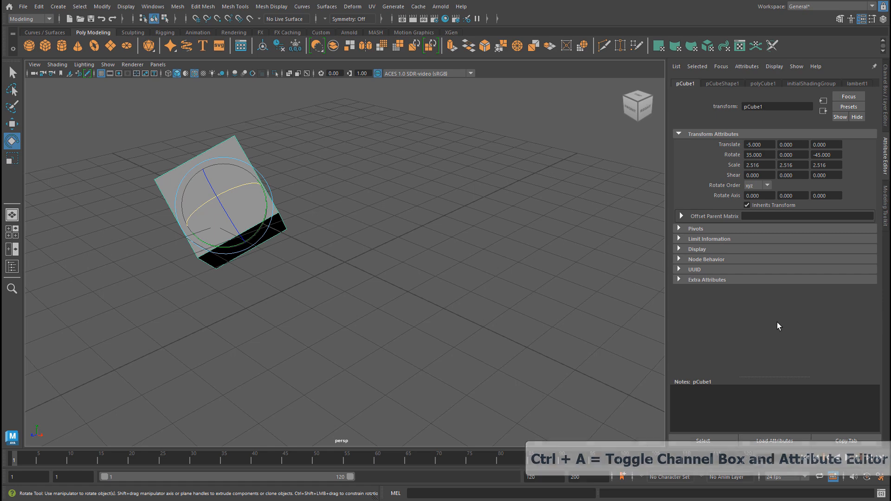
key("ctrl+a")
key("ctrl+a")
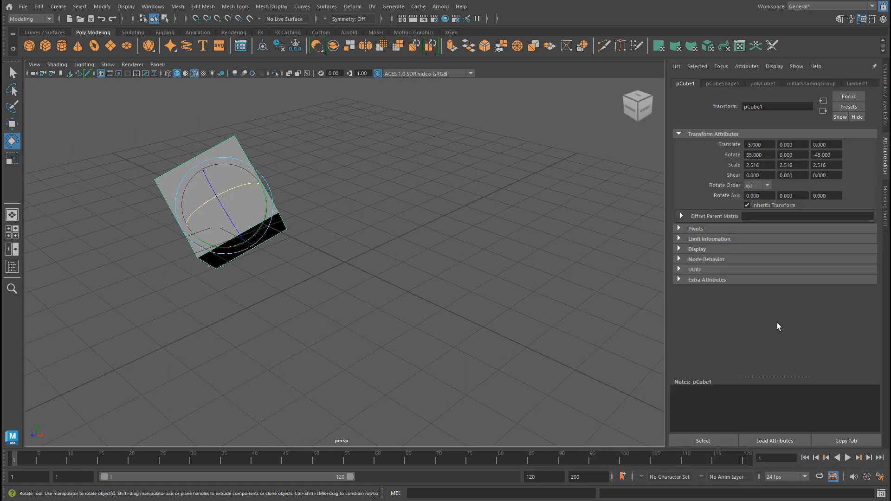
key("ctrl+a")
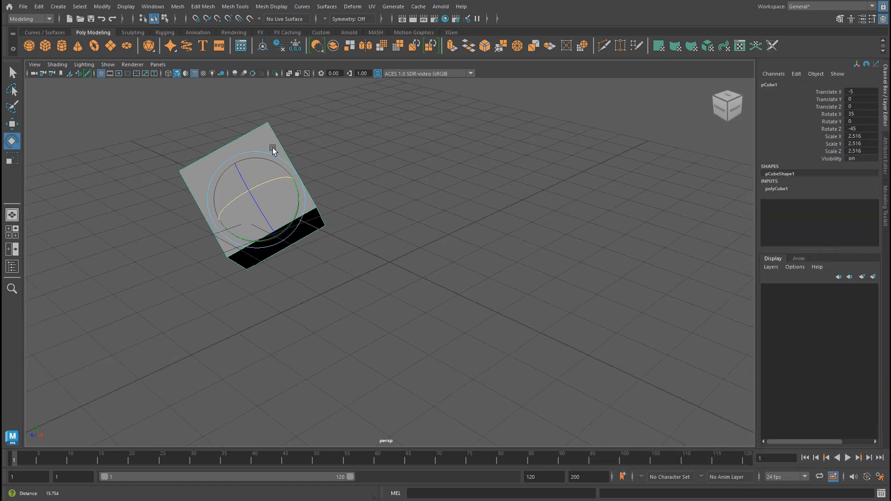
Step: Delete the rotated cube, create a new polygon cube at the origin, and expand its polyCube1 input attributes
key("w")
key("Delete")
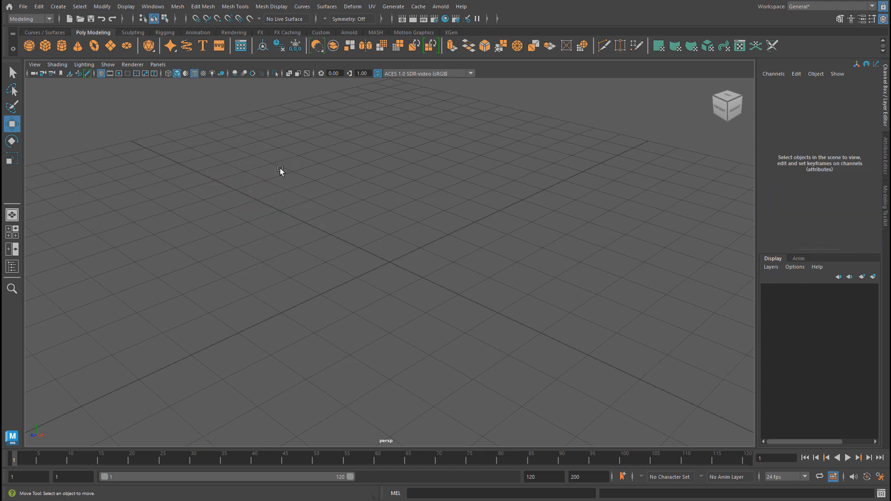
left_click(44, 45)
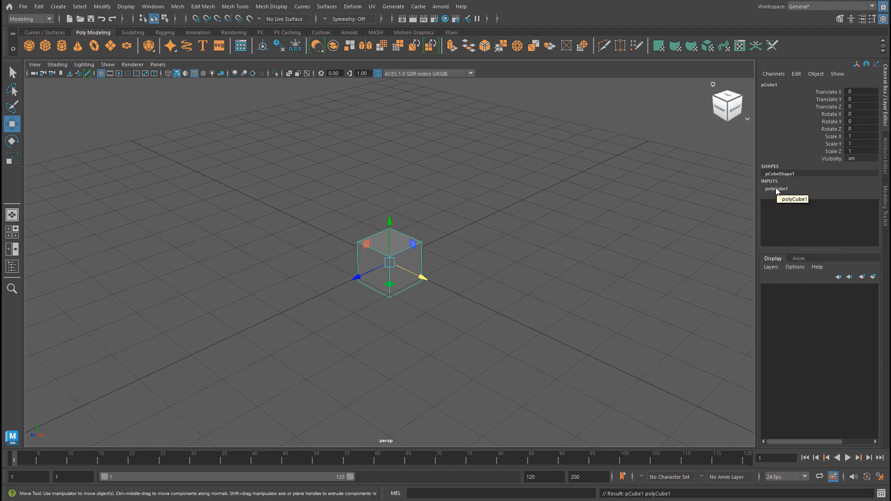
left_click(798, 188)
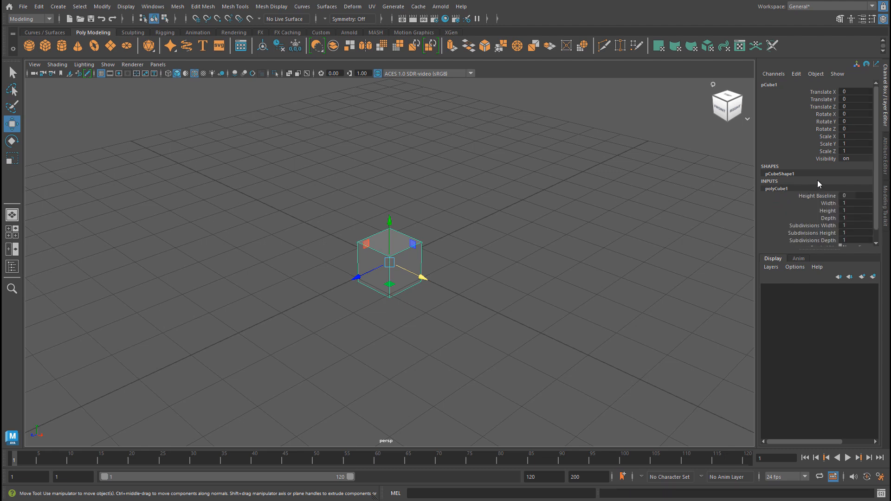
Step: Enlarge the attribute area and set the cube's Width and Height to 5, trying a Depth of 5 before settling on 3
scroll(826, 173, "down", 1)
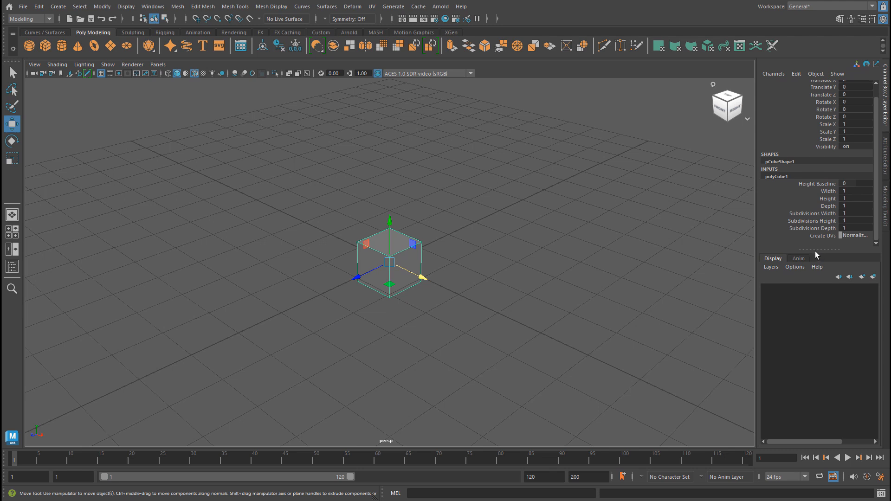
left_click_drag(816, 250, 816, 280)
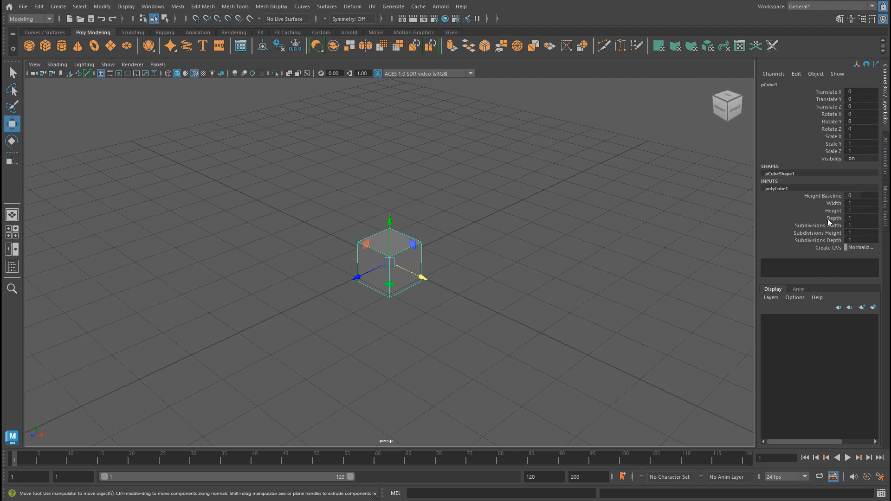
left_click(855, 203)
type("5")
left_click(858, 211)
type("5")
left_click(858, 217)
type("5")
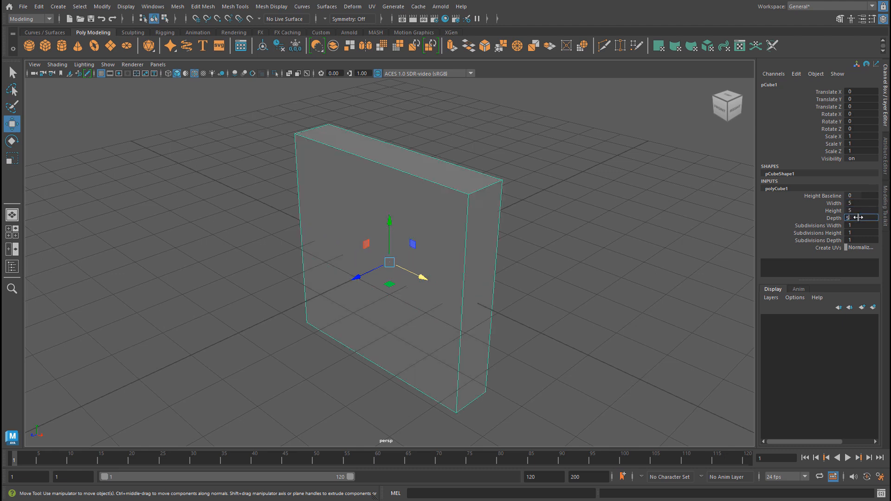
key("Return")
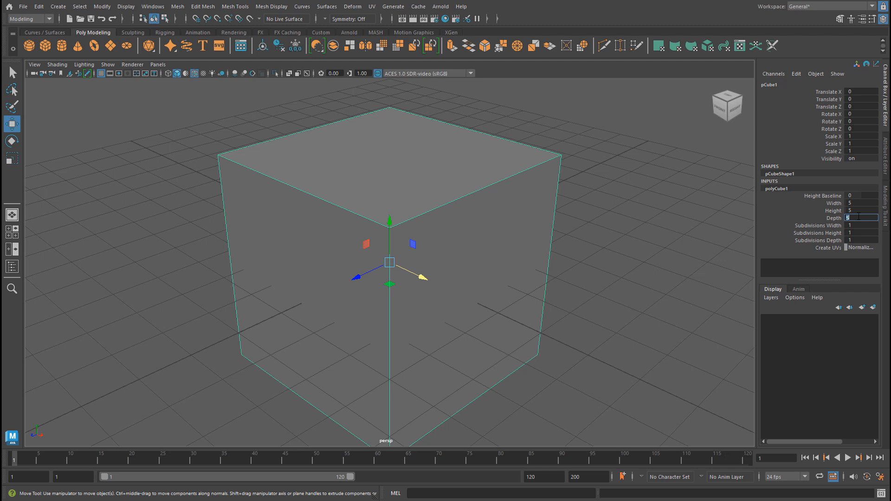
type("3")
key("Return")
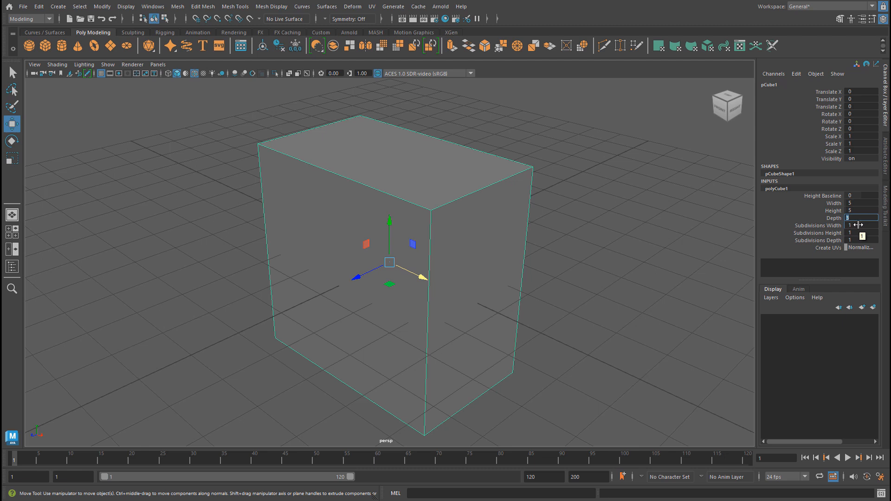
Step: Set the cube's Subdivisions Width to 3, Subdivisions Height to 2 and Subdivisions Depth to 3
left_click(858, 225)
key("Return")
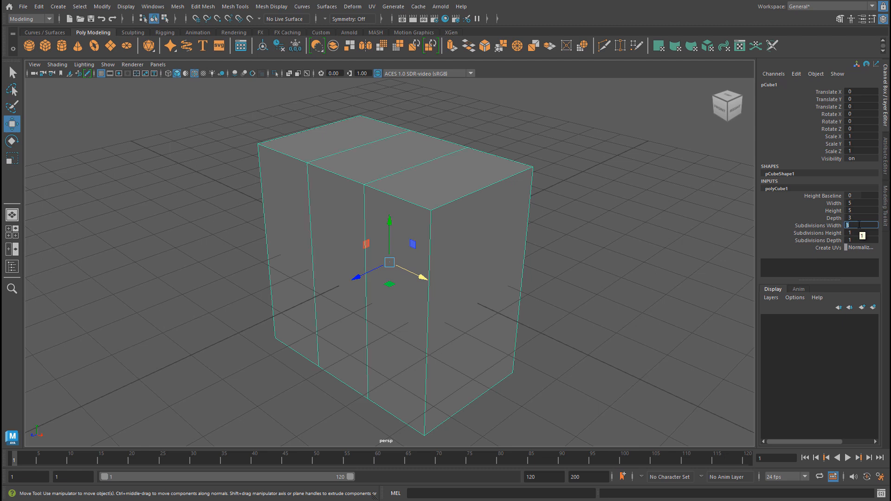
left_click(858, 232)
type("2")
key("Return")
left_click(855, 241)
type("3")
key("Return")
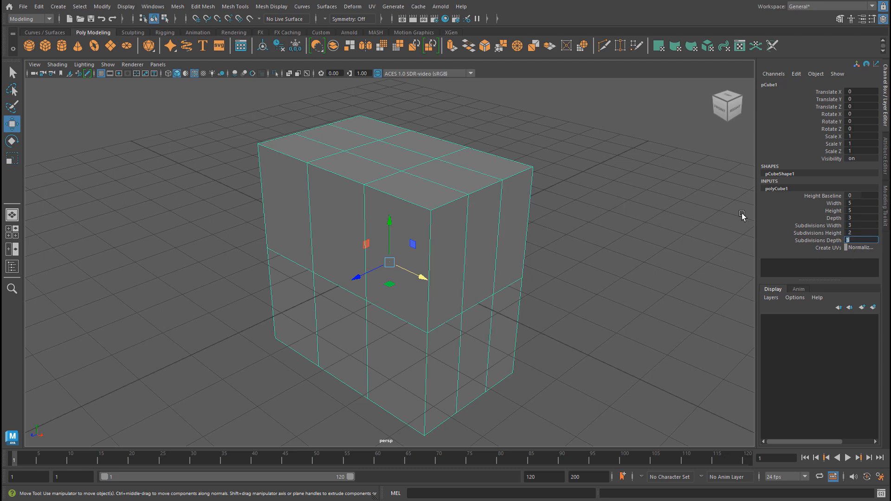
Step: Deselect and reselect the cube, and expand its polyCube1 inputs again to review the values
left_click(563, 205)
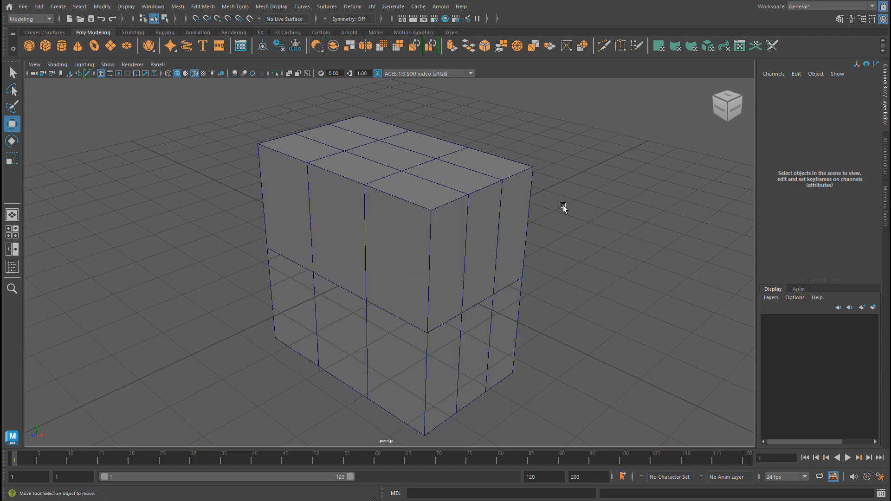
left_click(519, 238)
left_click(813, 188)
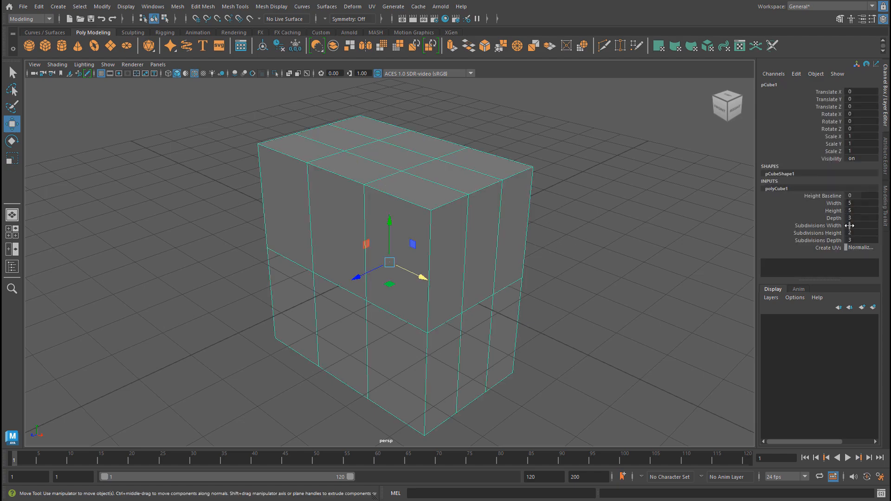
left_click_drag(696, 246, 462, 264, "alt")
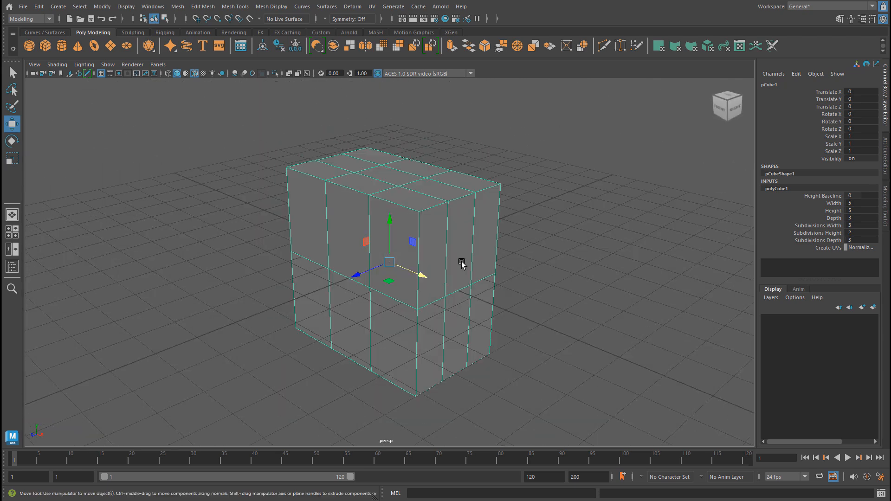
Step: Replace the cube with a new polygon cylinder at the origin and expand its polyCylinder1 input attributes
left_click(449, 207)
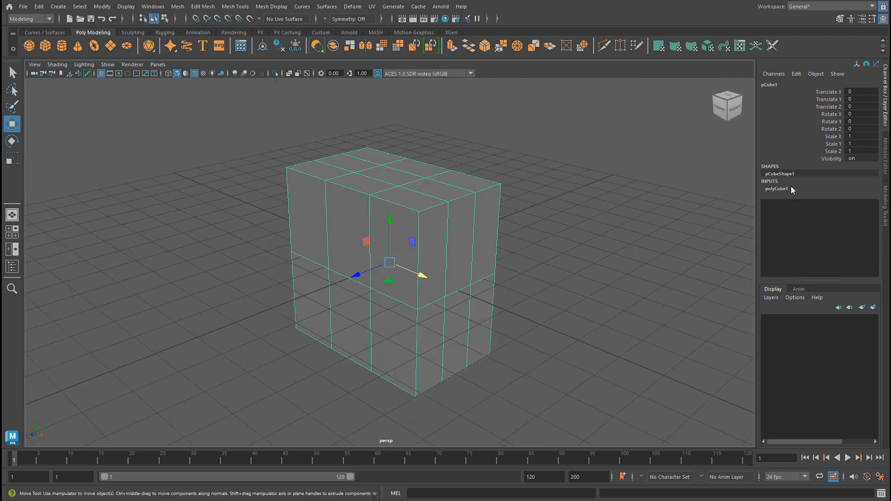
key("Delete")
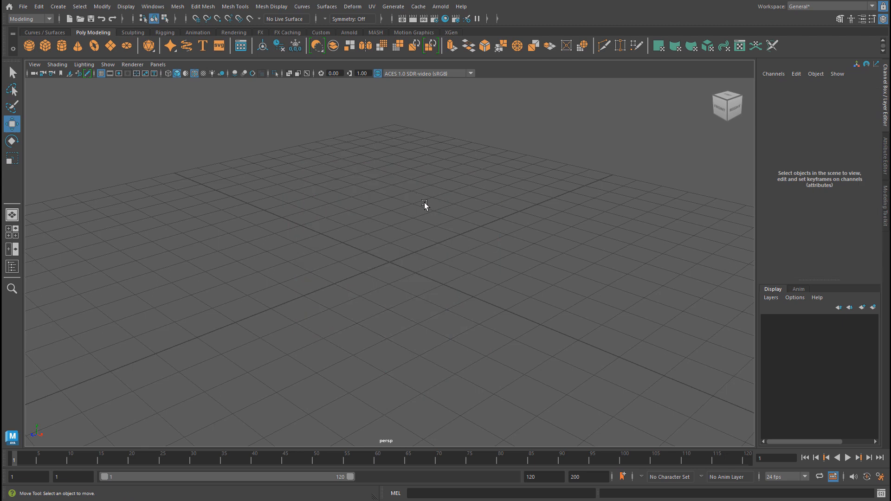
left_click(61, 45)
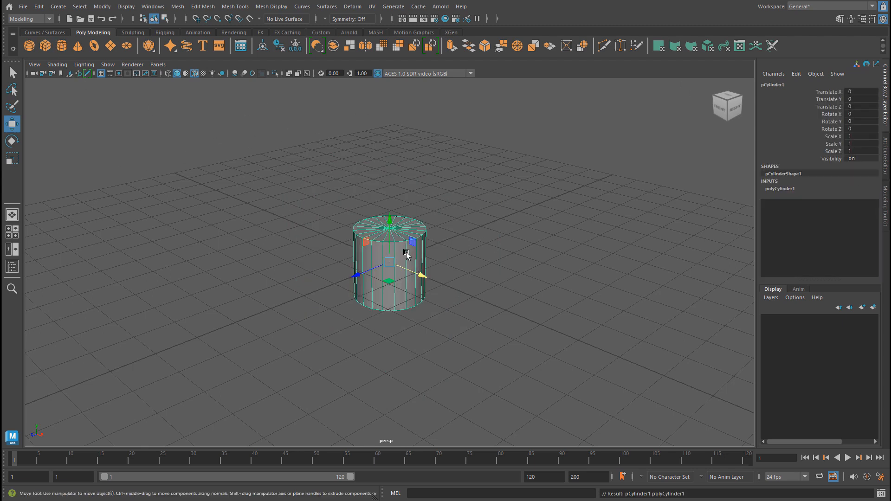
left_click(800, 188)
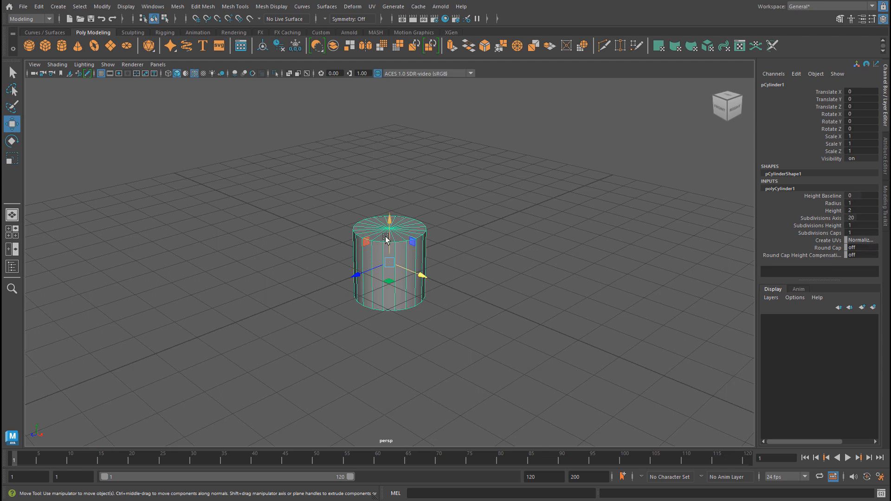
Step: Set the cylinder's Radius to 3 and its Height to 5
double_click(866, 203)
type("3")
key("Return")
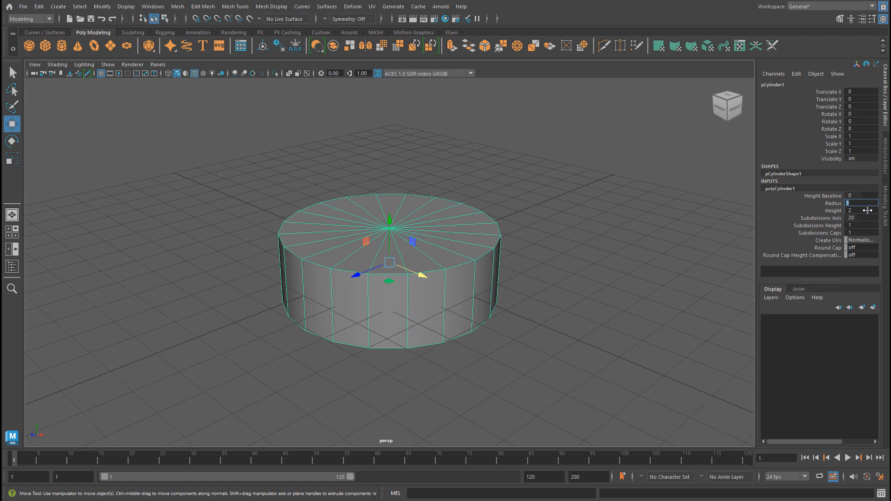
double_click(868, 211)
type("5")
key("Return")
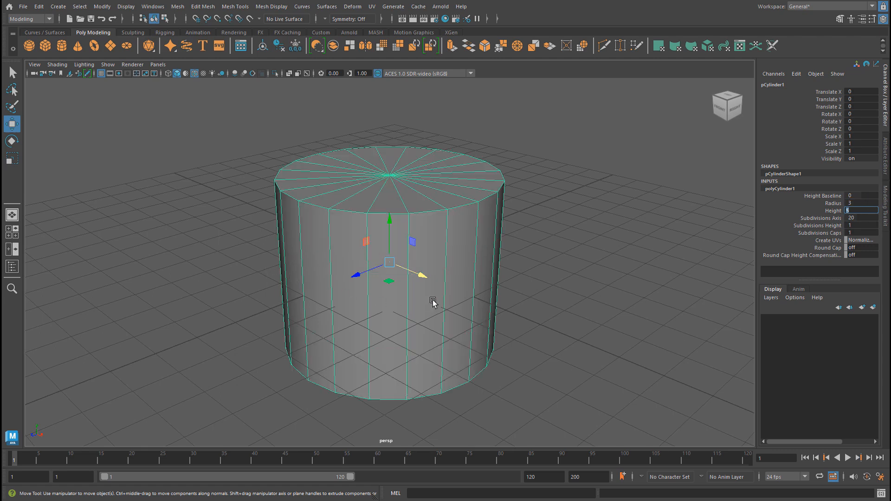
Step: Set the cylinder's Subdivisions Axis to 16, Subdivisions Height to 3 and Subdivisions Caps to 2
double_click(862, 219)
type("16")
key("Tab")
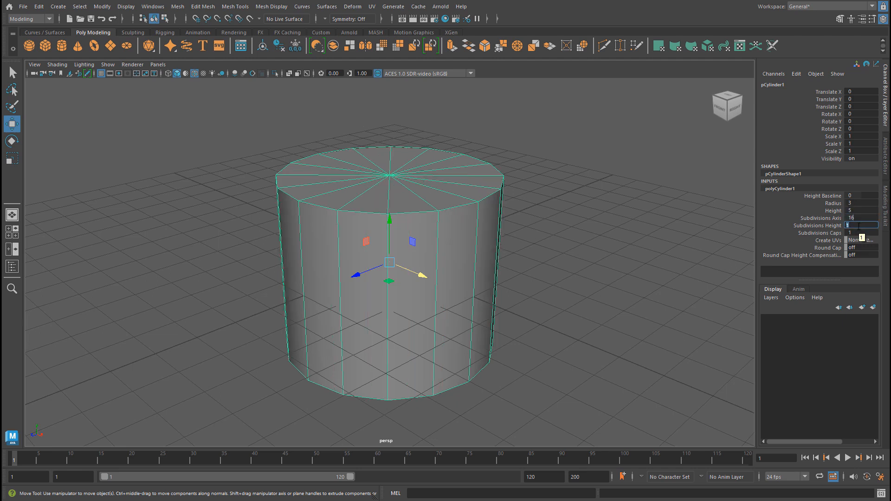
left_click(865, 225)
double_click(865, 226)
key("Return")
double_click(862, 233)
type("2")
key("Return")
Step: Move the cylinder along the X axis to a Translate X of about -12.76
right_click_drag(401, 203, 444, 190)
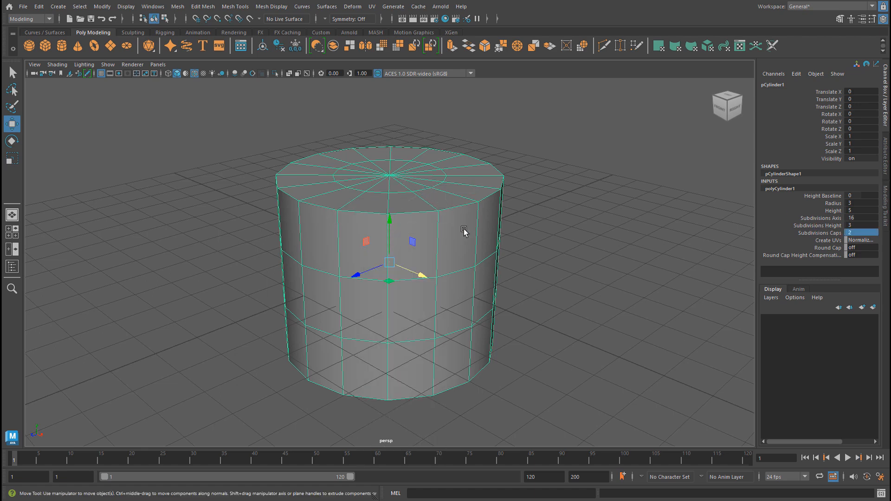
left_click_drag(422, 275, 186, 178)
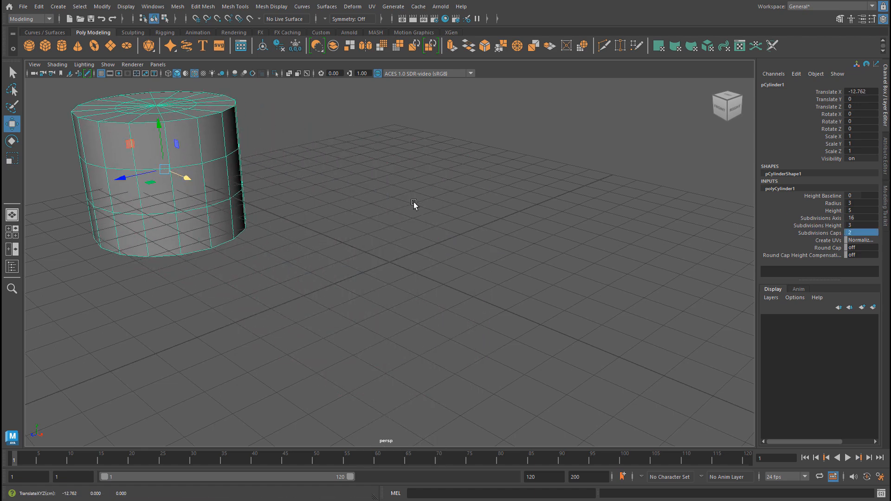
Step: Create a default polygon cylinder at the origin for comparison with the edited one, and delete it
left_click(61, 47)
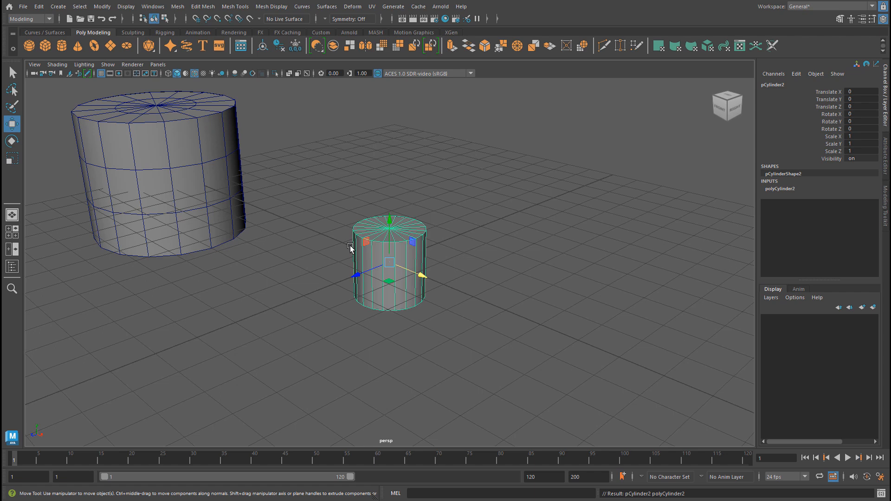
left_click(181, 135)
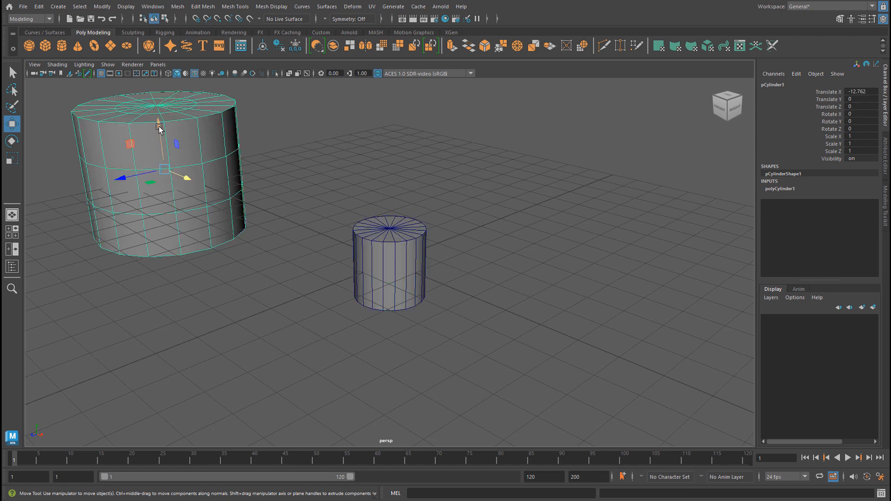
left_click(395, 224)
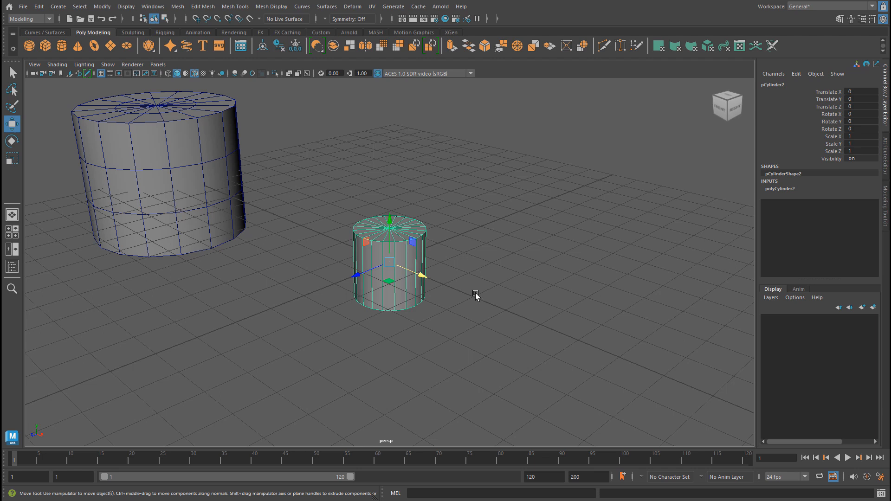
key("Delete")
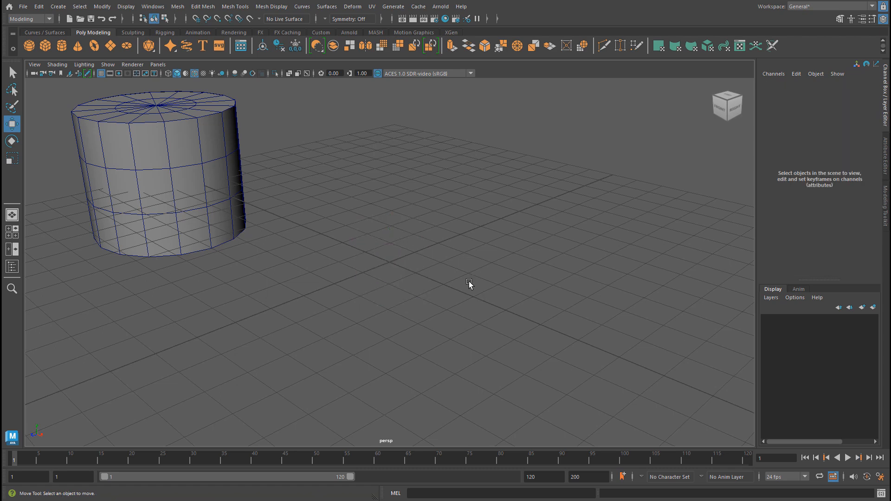
Step: Browse the available polygon primitives and open the creation options for a polygon cube
left_click(57, 7)
mouse_move(79, 42)
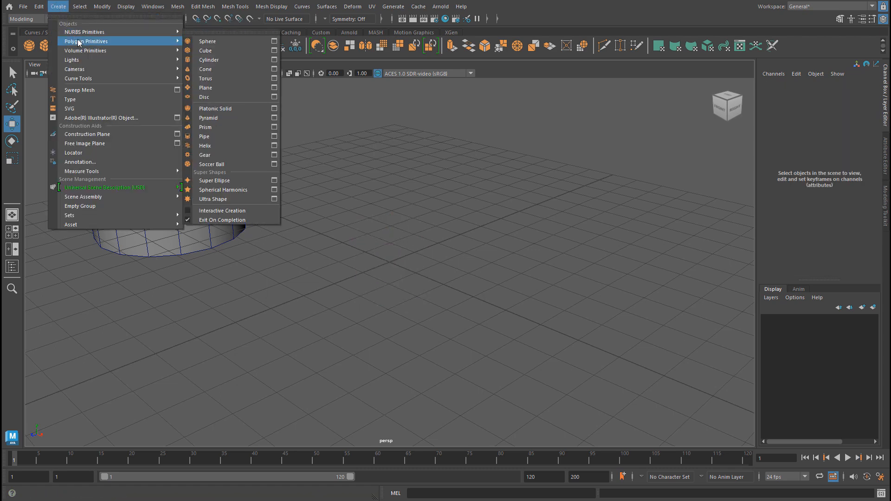
left_click(274, 42)
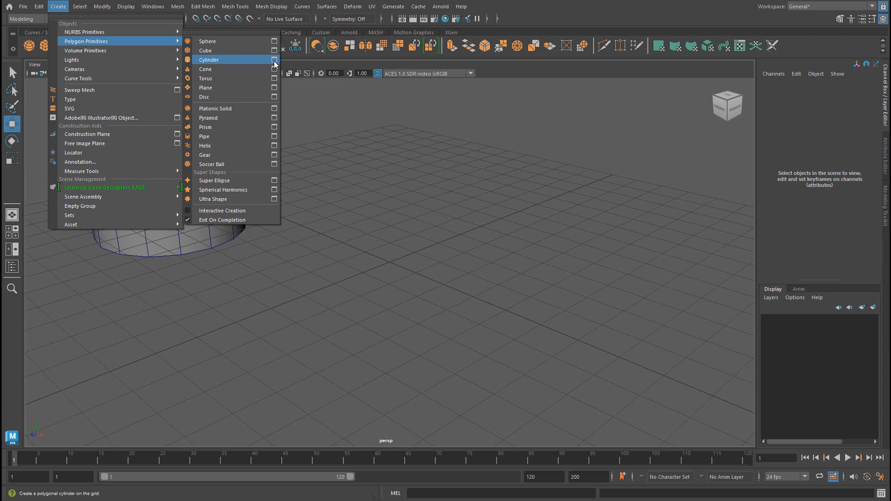
mouse_move(237, 8)
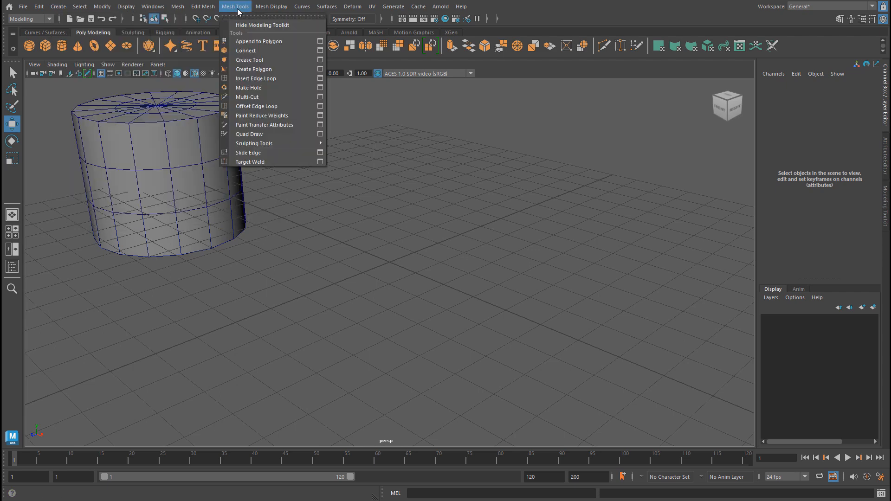
mouse_move(272, 7)
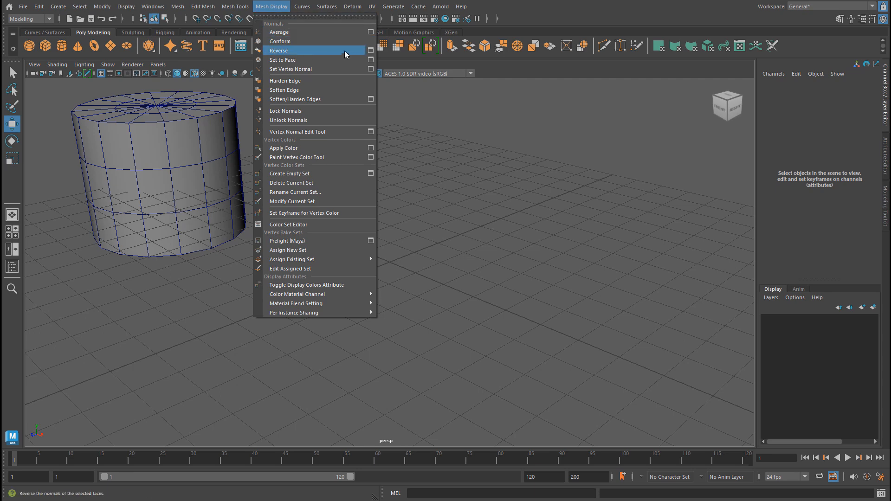
mouse_move(59, 7)
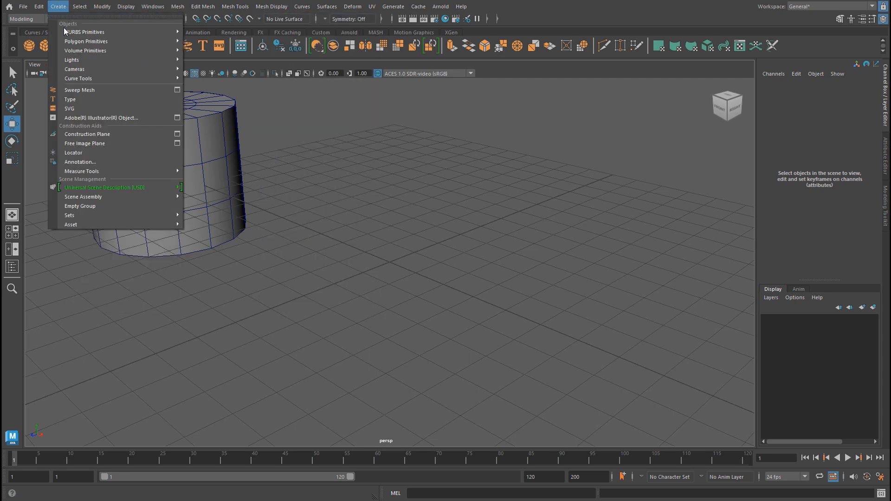
mouse_move(113, 44)
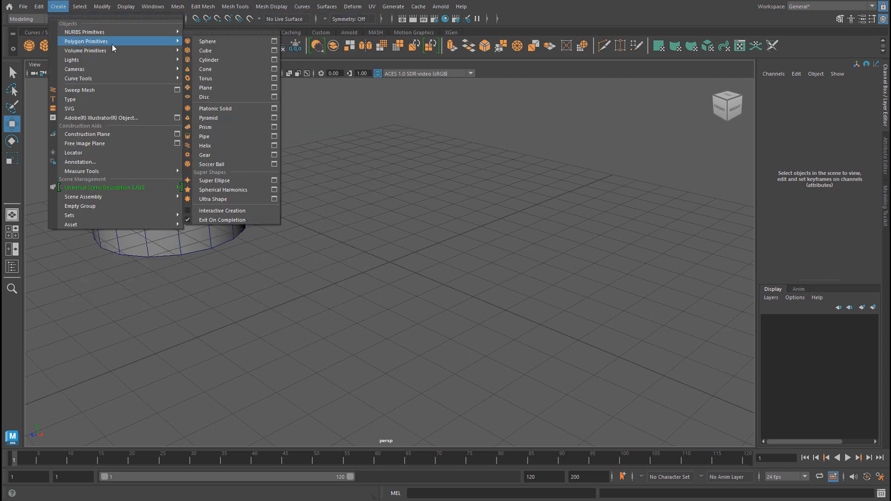
left_click(274, 51)
left_click_drag(633, 115, 616, 96)
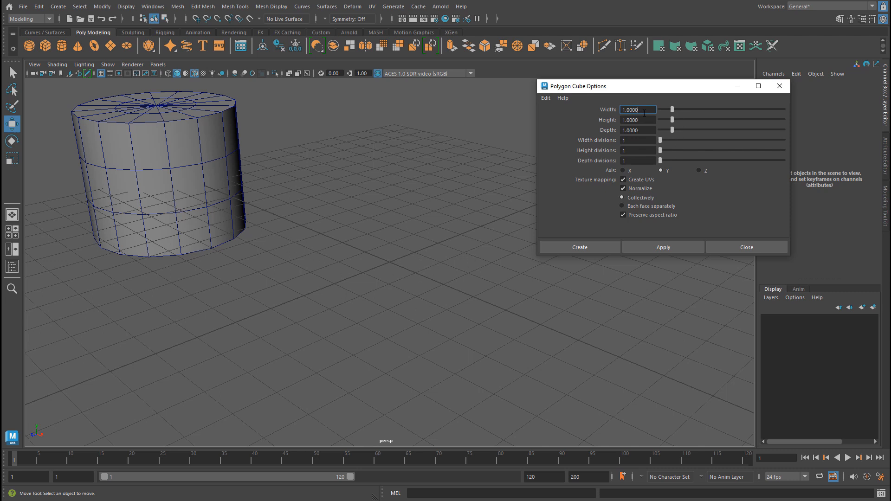
Step: Set the new cube's Width, Height and Depth divisions to 3 in the Polygon Cube Options
double_click(630, 139)
type("3")
key("Tab")
type("3")
key("Tab")
type("3")
key("Tab")
Step: Set the cube's Width, Height and Depth to 5, create it, and close the options
type("5")
key("Tab")
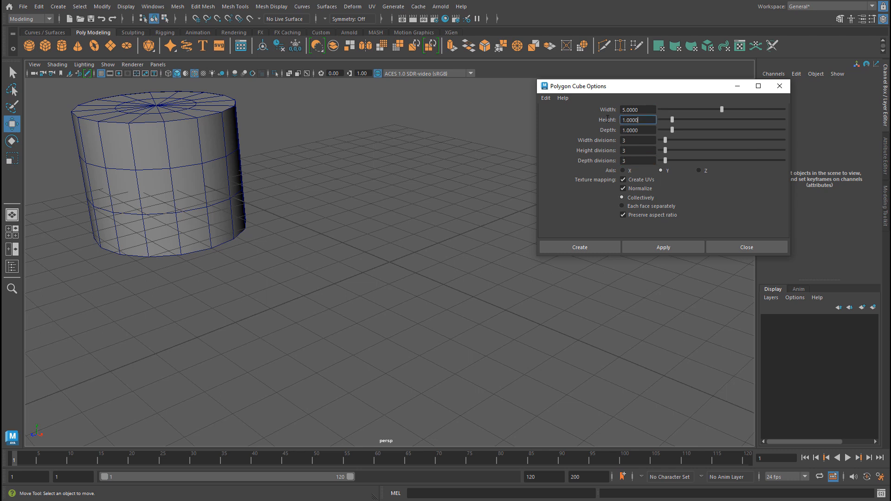
type("5")
key("Tab")
type("5")
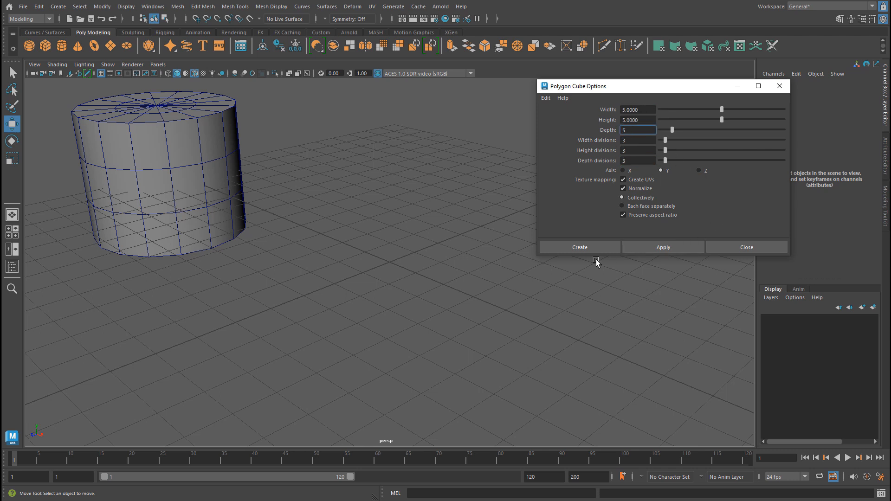
left_click(665, 249)
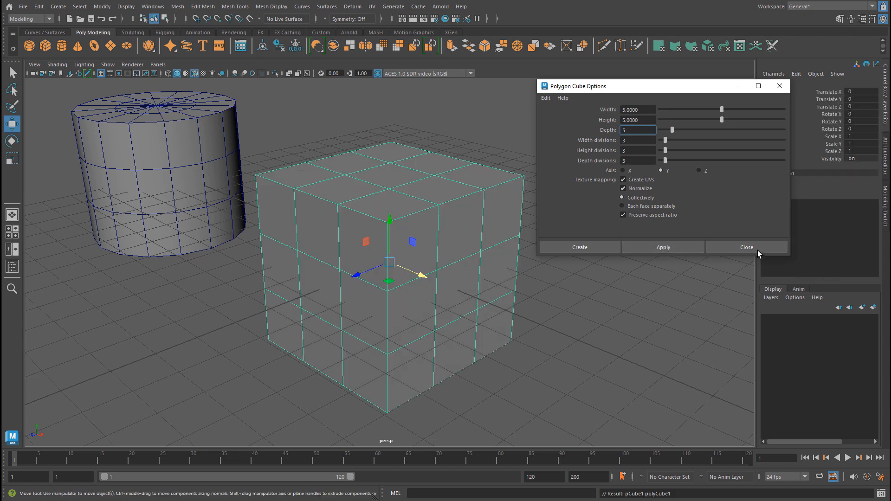
left_click(758, 251)
Step: Delete the newly created subdivided cube at the origin
left_click(621, 177)
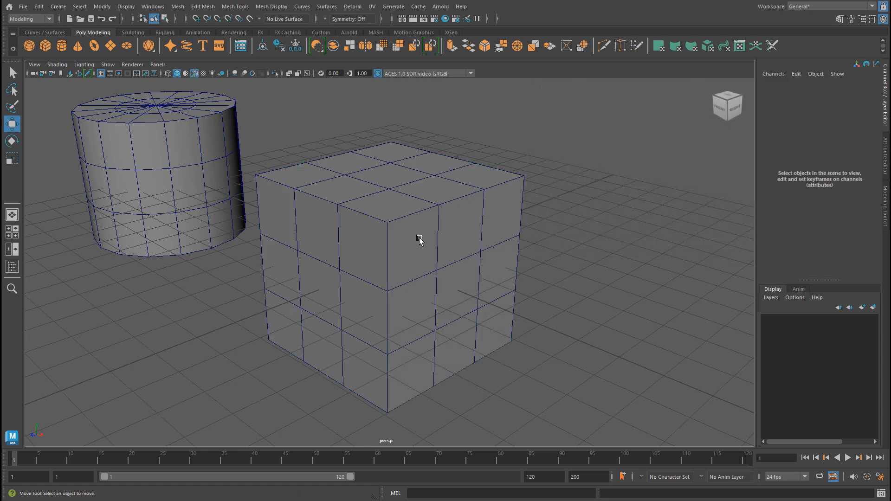
left_click(419, 239)
key("Delete")
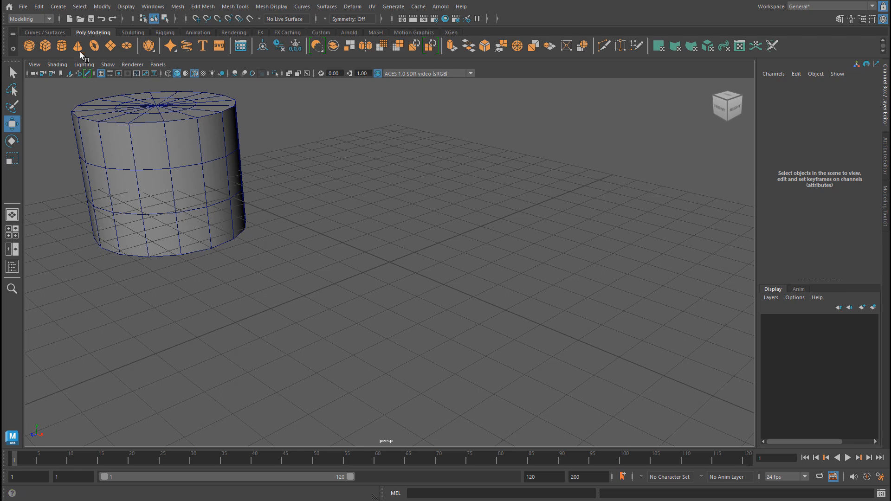
Step: Bring back the deleted subdivided cube and delete it again
key("ctrl+z")
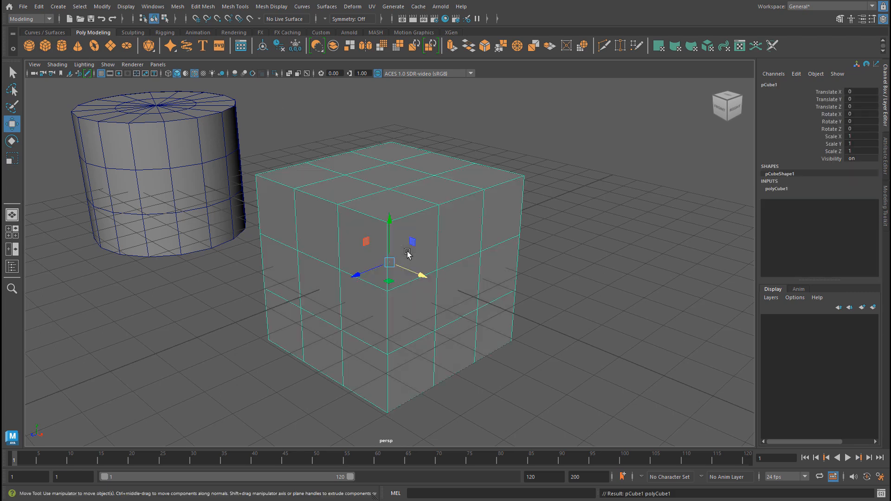
left_click_drag(452, 198, 497, 251)
key("Delete")
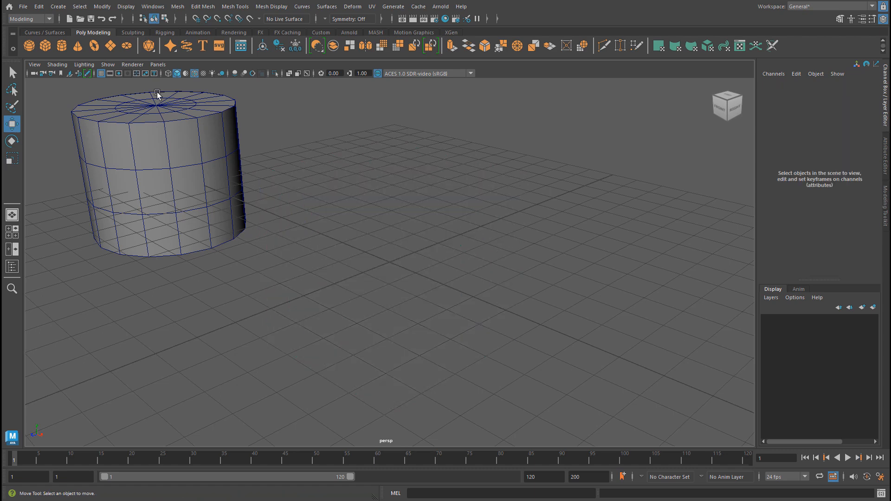
Step: Create another polygon cube with the stored creation options and delete it
left_click(58, 6)
mouse_move(134, 42)
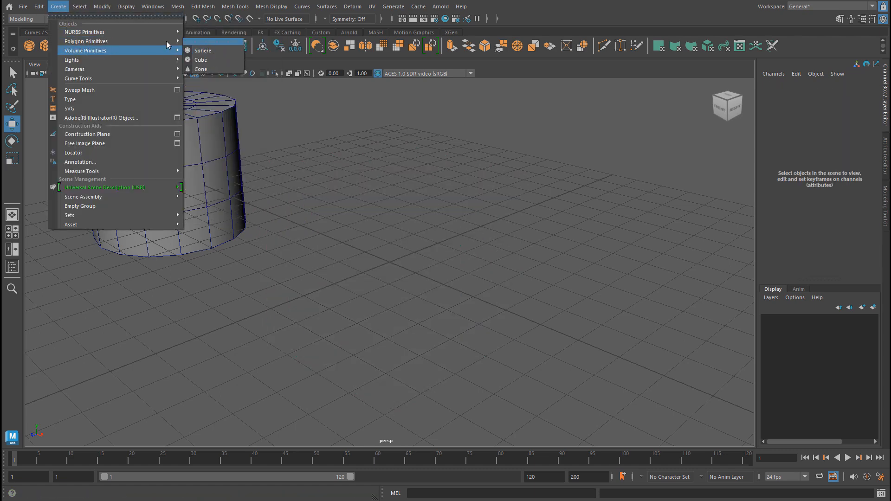
left_click(220, 51)
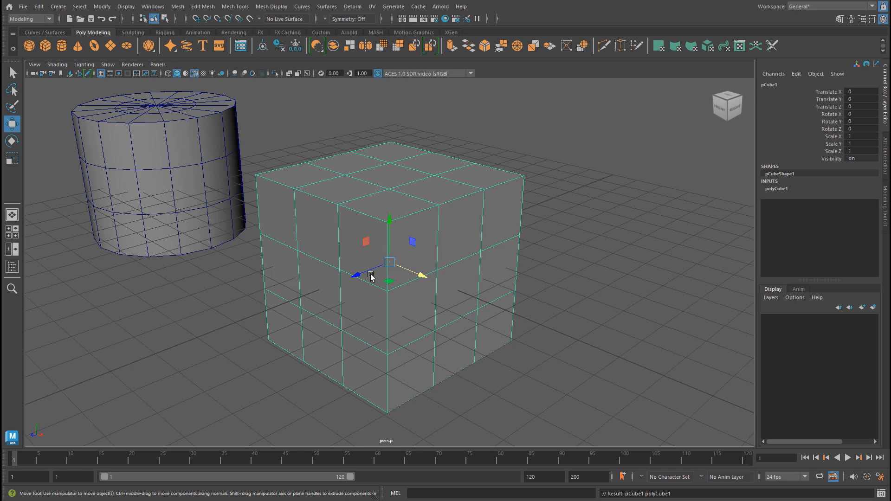
key("Delete")
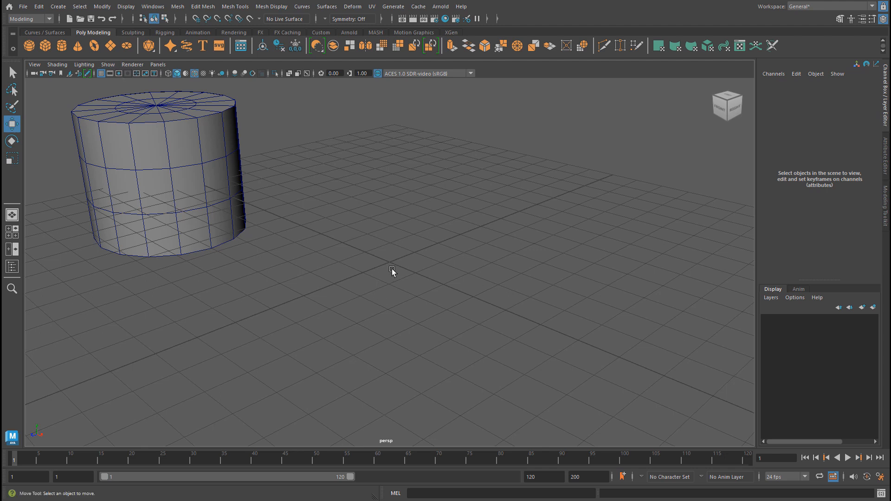
Step: Reset the Polygon Cube Options to their default settings, create a cube from them, and deselect it
left_click(58, 7)
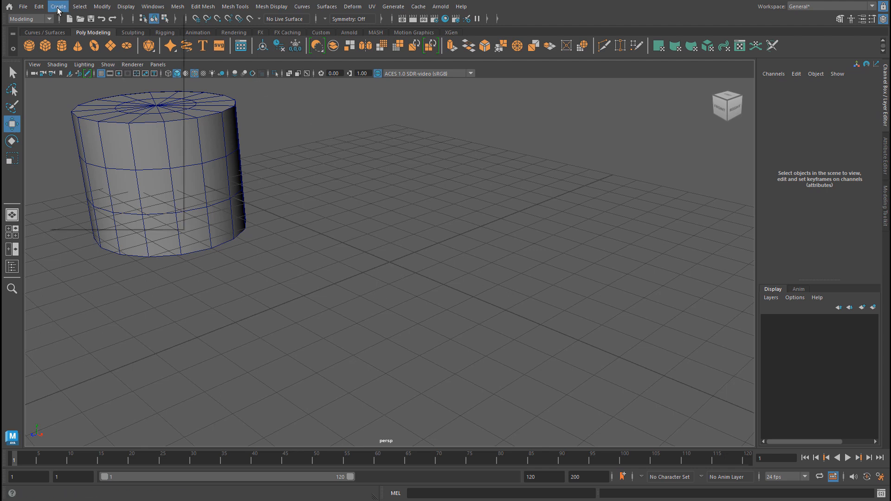
mouse_move(153, 41)
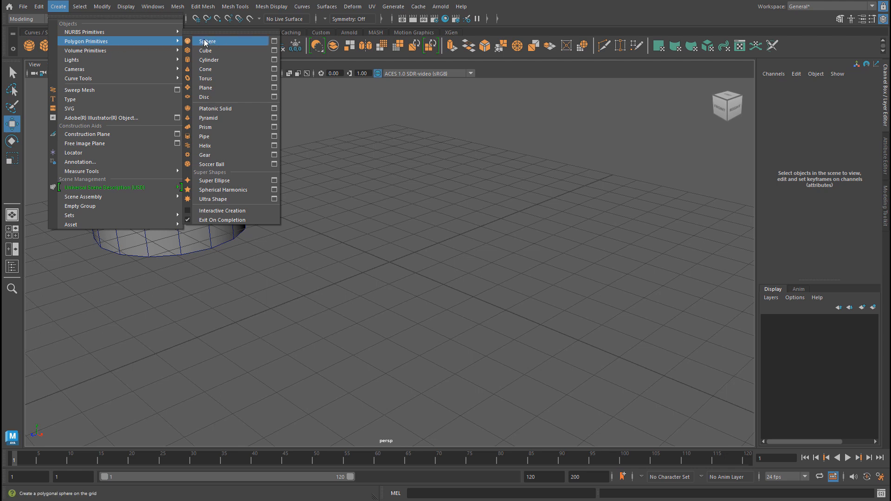
left_click(274, 50)
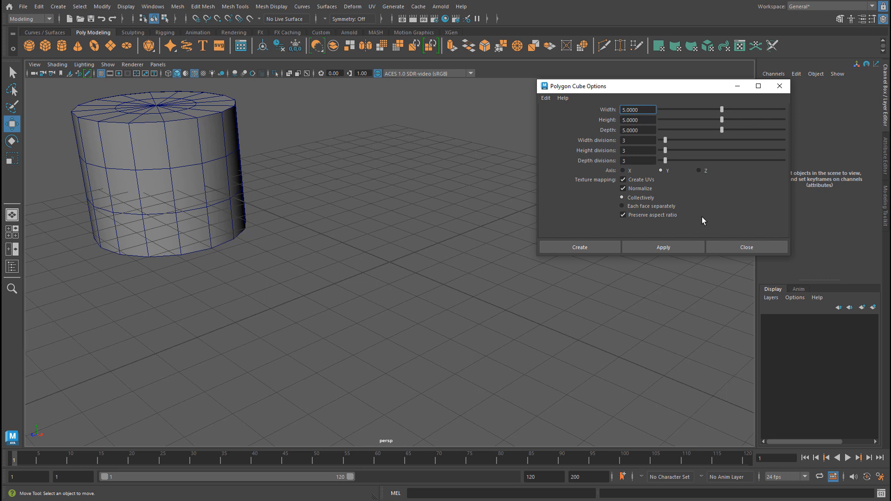
left_click(546, 99)
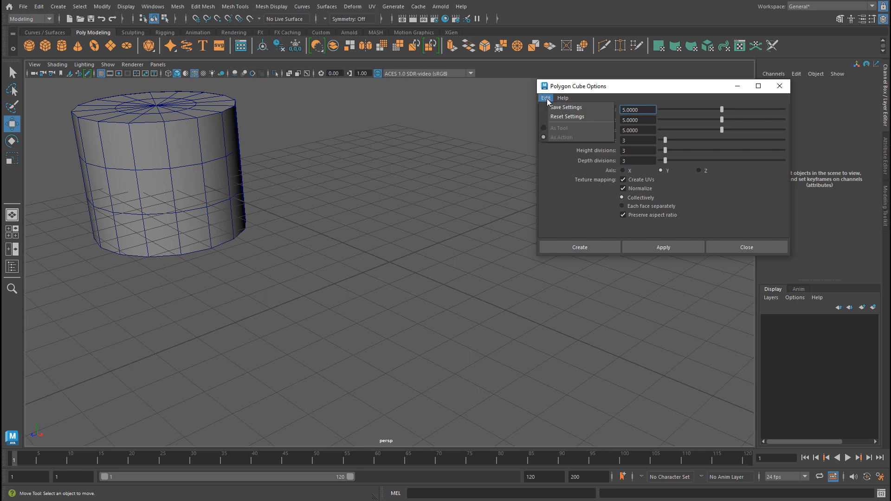
left_click(567, 116)
left_click(592, 248)
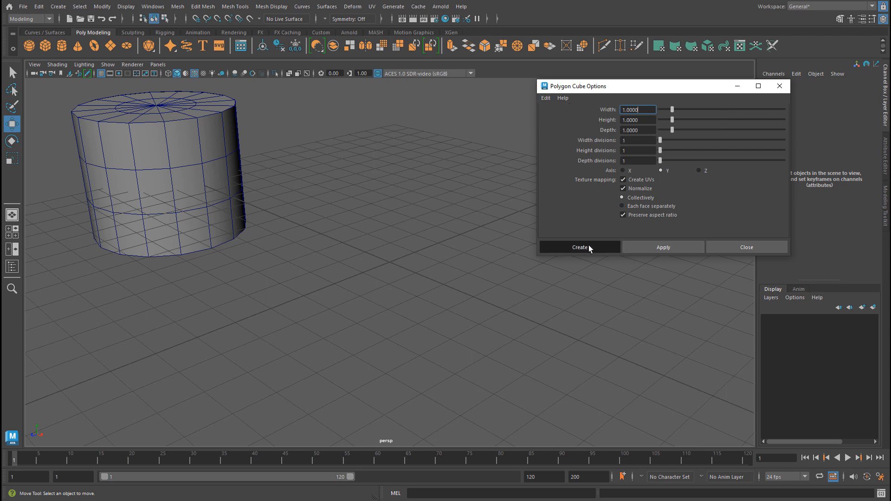
left_click(472, 363)
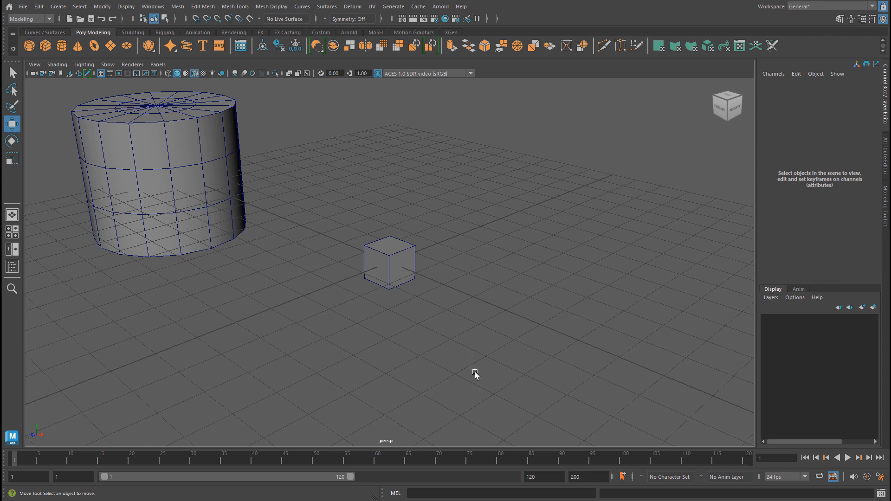
Step: Delete the cylinder and the small cube together and create a fresh default polygon cube at the origin
left_click_drag(110, 125, 486, 324)
key("Delete")
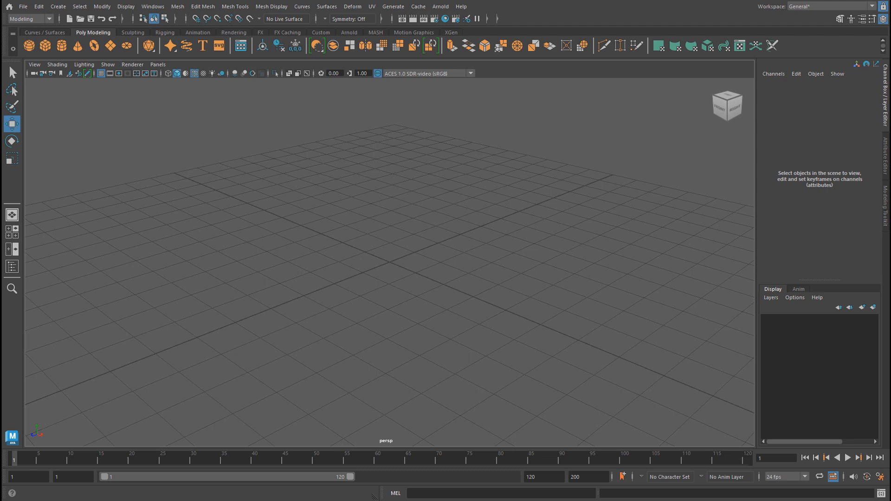
left_click(46, 45)
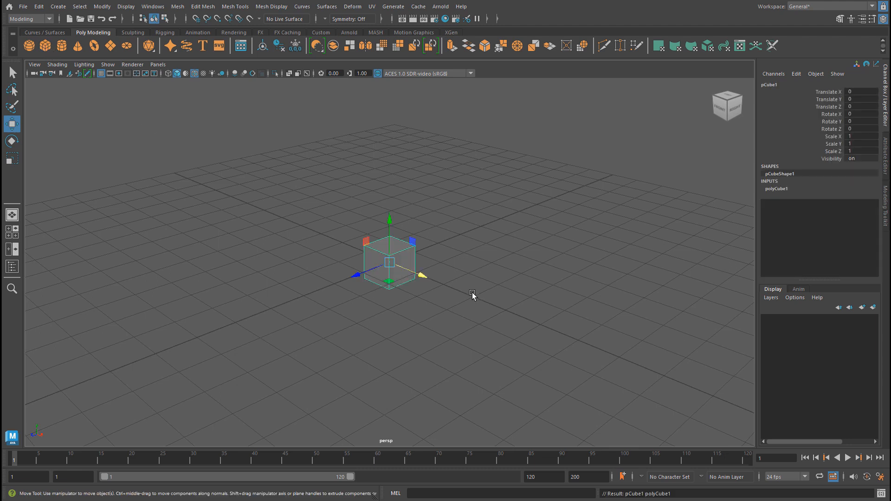
Step: Try moving the new cube along its Y axis and undo the move
left_click_drag(392, 223, 413, 252)
key("ctrl+z")
right_click_drag(410, 264, 437, 298, "alt")
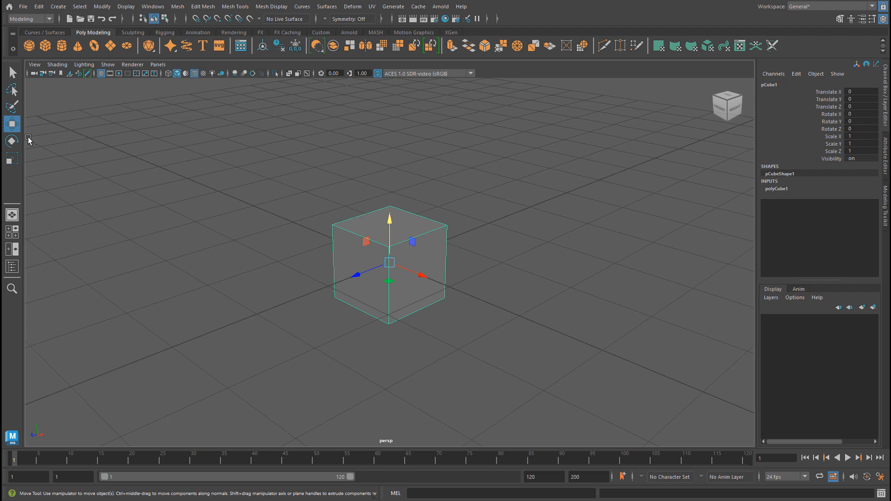
Step: Compare the Select, Rotate and Scale tools on the cube and return to the Move tool with its axis handles
left_click(12, 73)
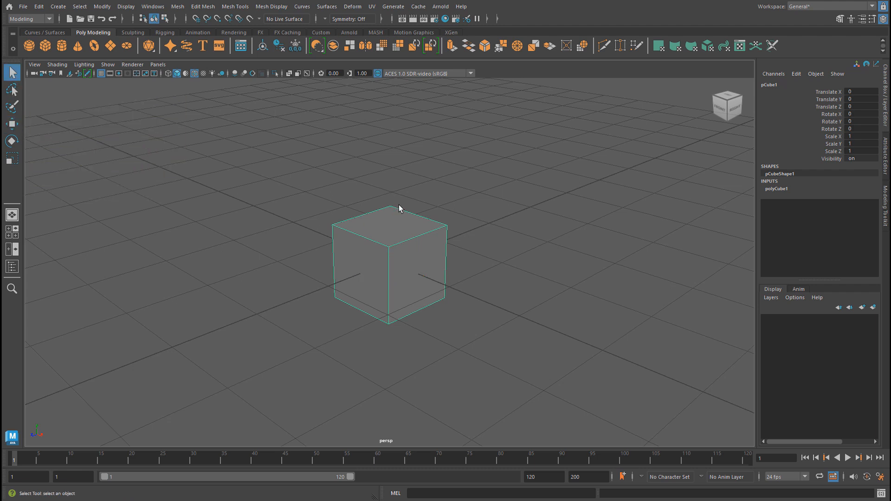
left_click(11, 141)
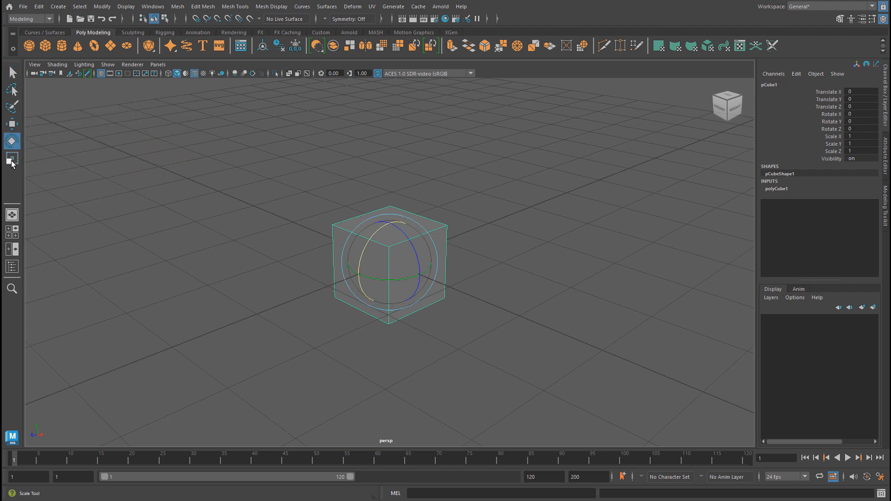
left_click(11, 159)
left_click(11, 123)
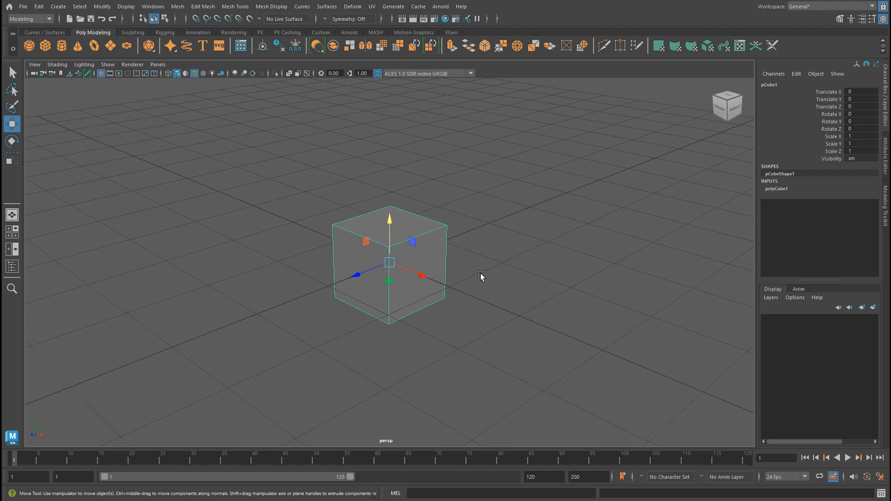
left_click(474, 173)
left_click(348, 307)
left_click(356, 276)
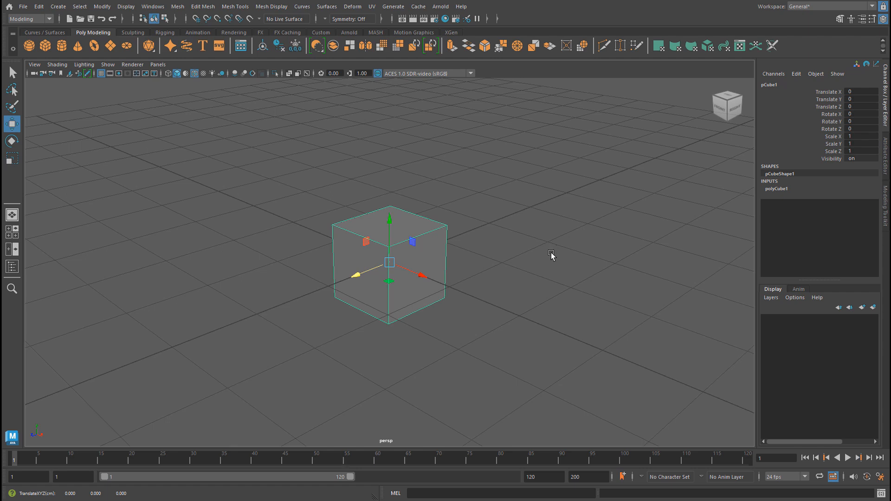
Step: Try moving the cube along the Z axis and undo the move
left_click_drag(483, 288, 507, 299, "alt")
left_click_drag(407, 305, 413, 296, "alt")
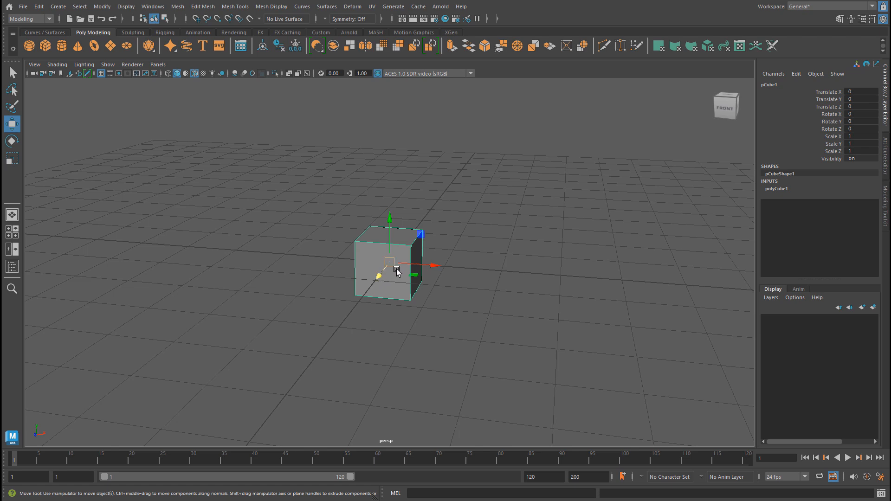
middle_click_drag(456, 262, 454, 245, "alt")
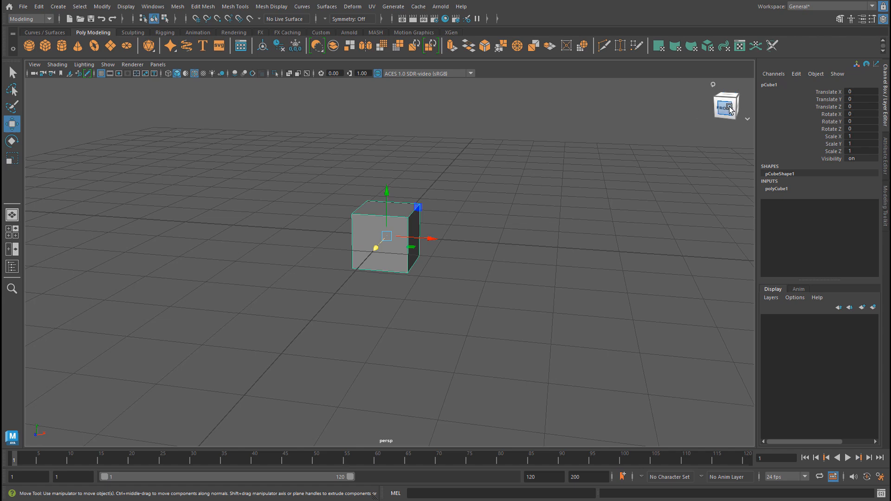
mouse_move(656, 201)
left_mouse_down("alt")
mouse_move(672, 191)
mouse_move(437, 201)
mouse_move(662, 204)
mouse_move(646, 209)
left_mouse_up("alt")
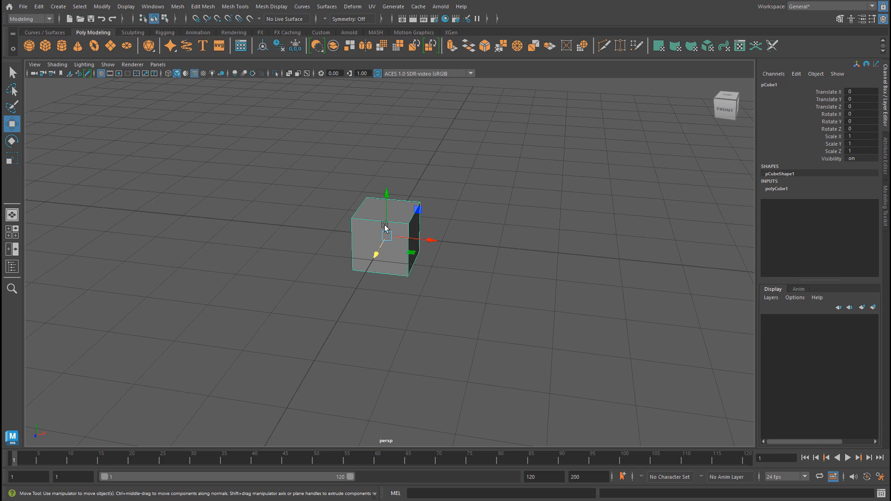
right_click_drag(385, 228, 583, 209, "alt")
left_click_drag(520, 230, 499, 233, "alt")
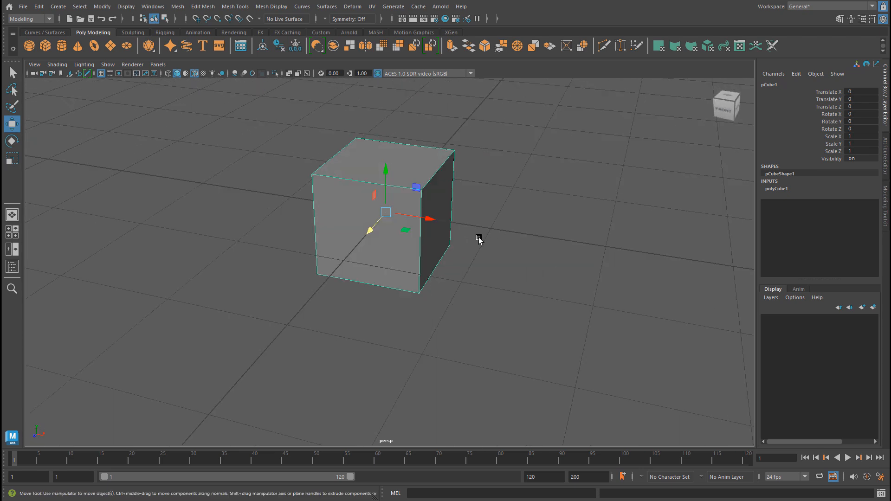
left_click(558, 221)
left_click(413, 207)
left_click_drag(370, 231, 376, 263)
key("ctrl+z")
Step: Raise the cube along the Y axis to a Translate Y of about 1.344
left_click_drag(507, 246, 497, 236, "alt")
right_click_drag(497, 236, 400, 241, "alt")
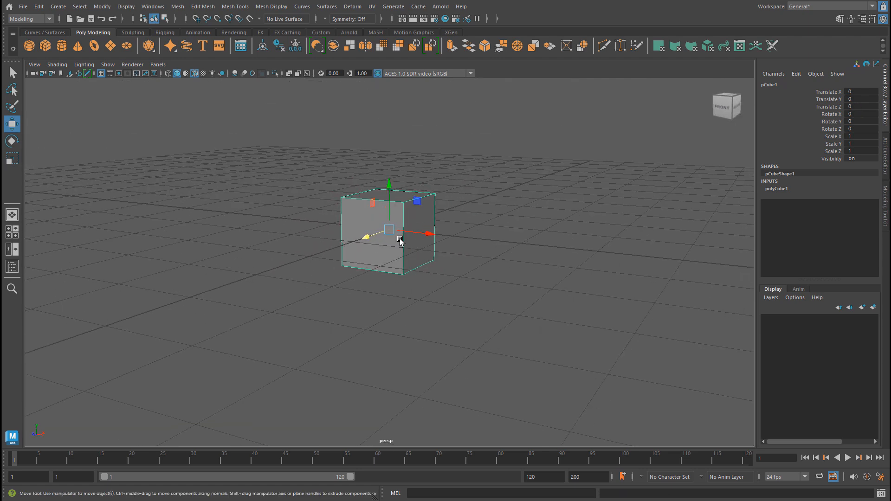
middle_click_drag(463, 234, 451, 294, "alt")
left_click_drag(449, 294, 454, 293, "alt")
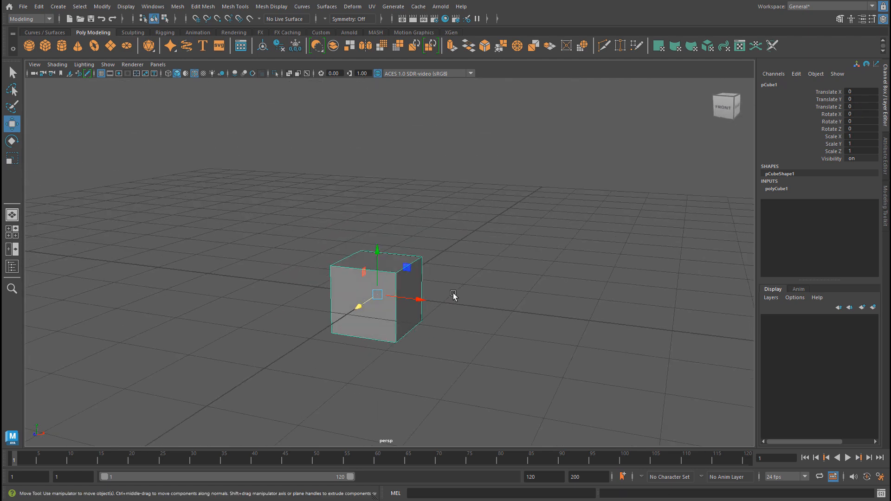
left_click_drag(525, 261, 423, 288, "alt")
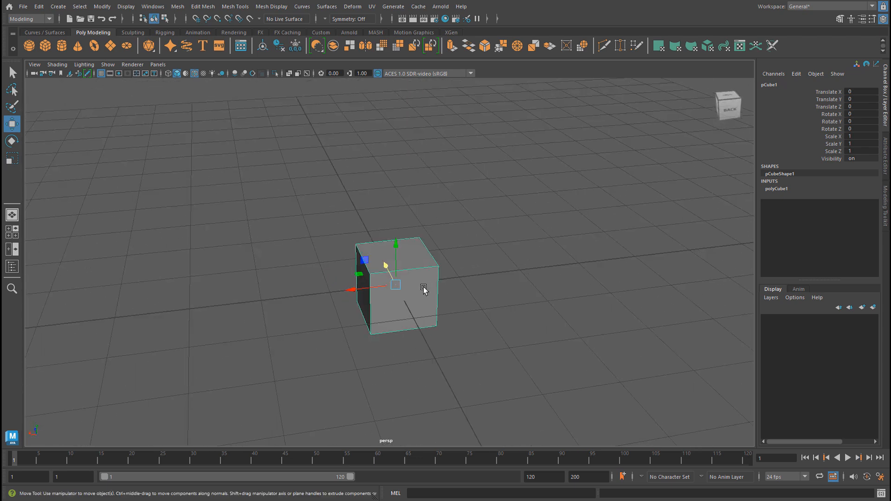
left_click_drag(419, 328, 436, 269, "alt")
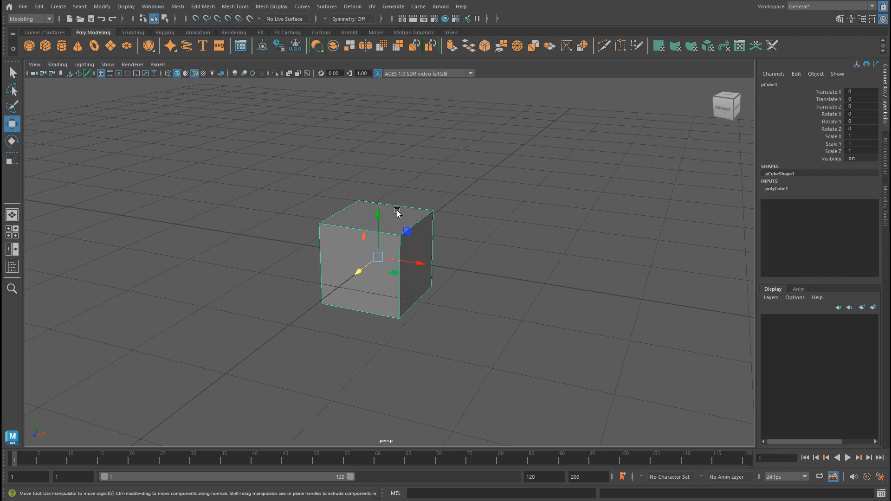
left_click_drag(380, 216, 378, 137)
key("ctrl+z")
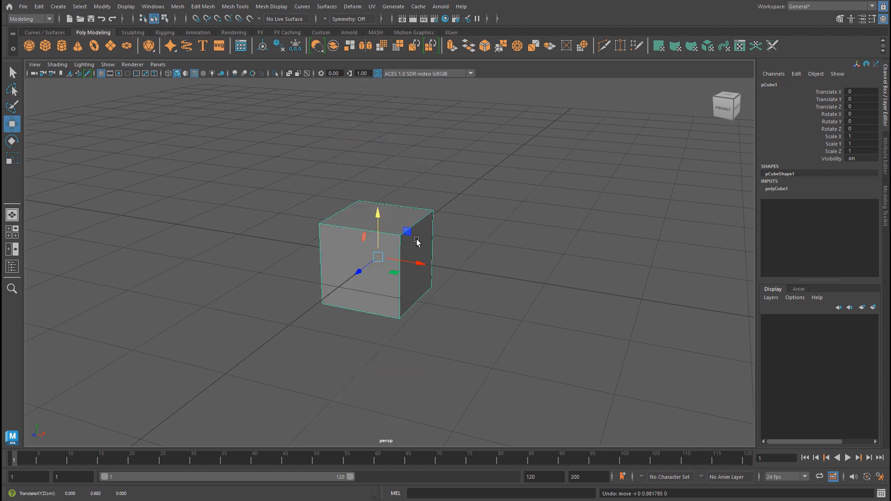
left_click_drag(378, 217, 378, 102)
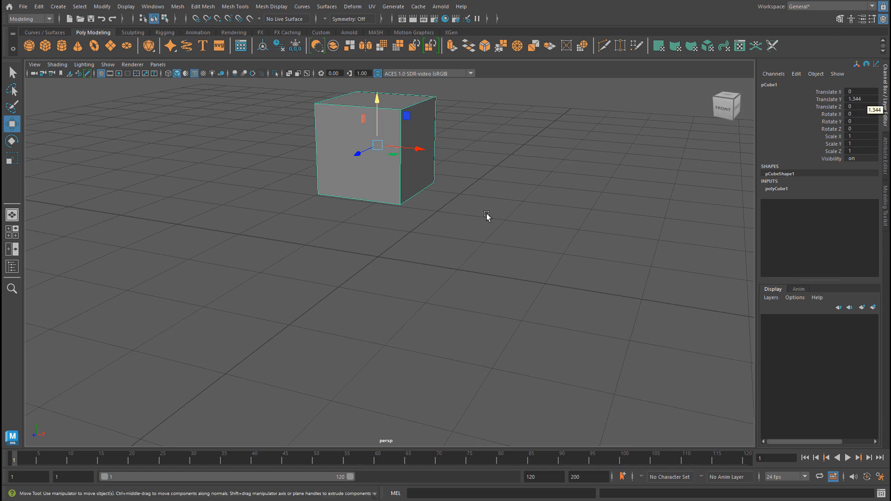
Step: Try lowering the cube below the grid to a Translate Y of about -1.255 and undo the move
middle_click_drag(486, 217, 500, 291, "alt")
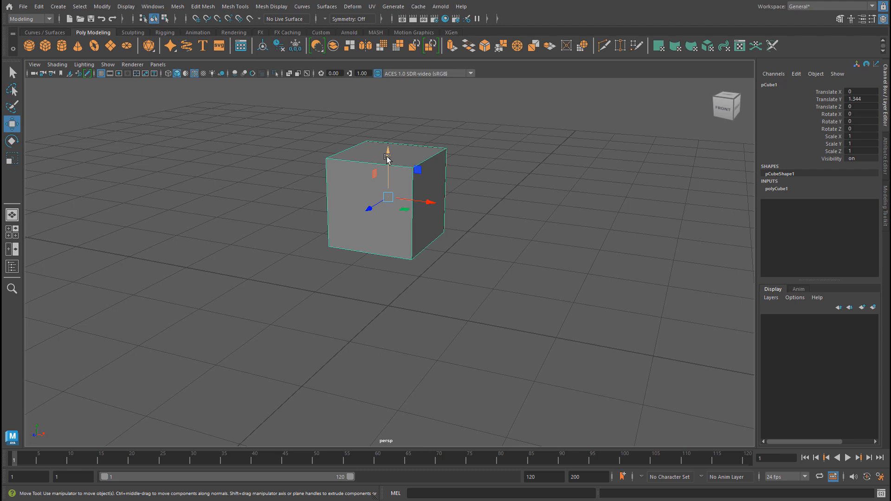
left_click_drag(387, 155, 413, 362)
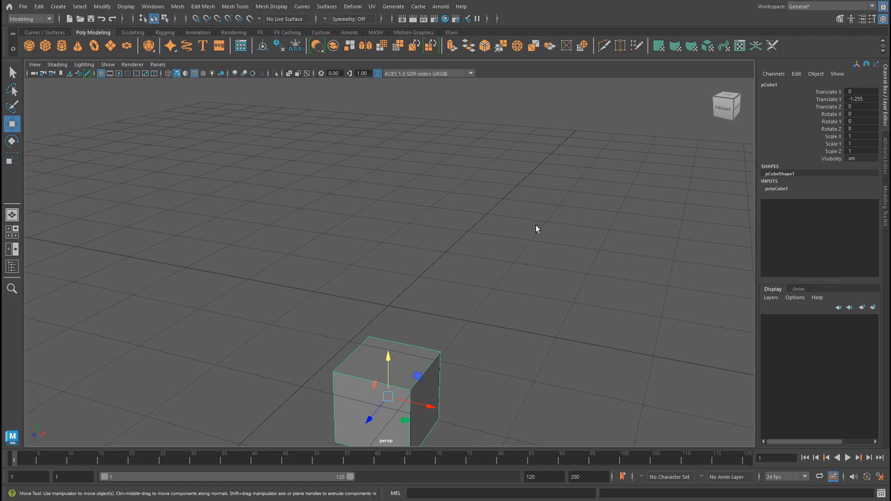
key("ctrl+z")
key("ctrl+z")
key("ctrl+z")
key("ctrl+z")
key("ctrl+z")
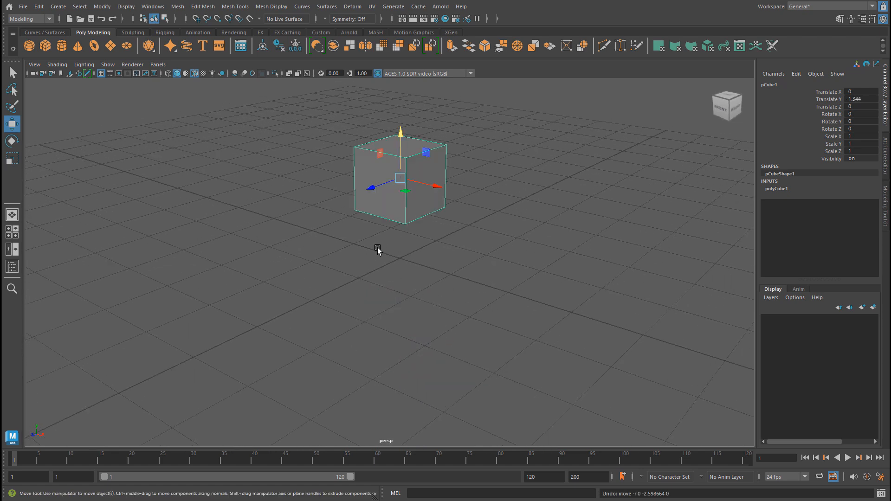
Step: Working from beneath the grid, move the cube along Y to a Translate Y of about -0.741 and reselect it
left_click_drag(377, 249, 348, 73, "alt")
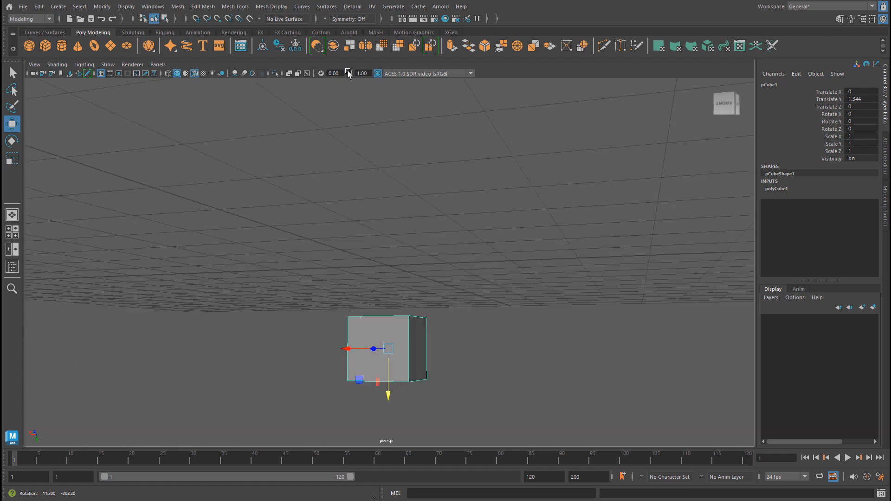
middle_click_drag(426, 239, 423, 215, "alt")
left_click(466, 227)
left_click_drag(465, 227, 422, 237, "alt")
left_click(402, 298)
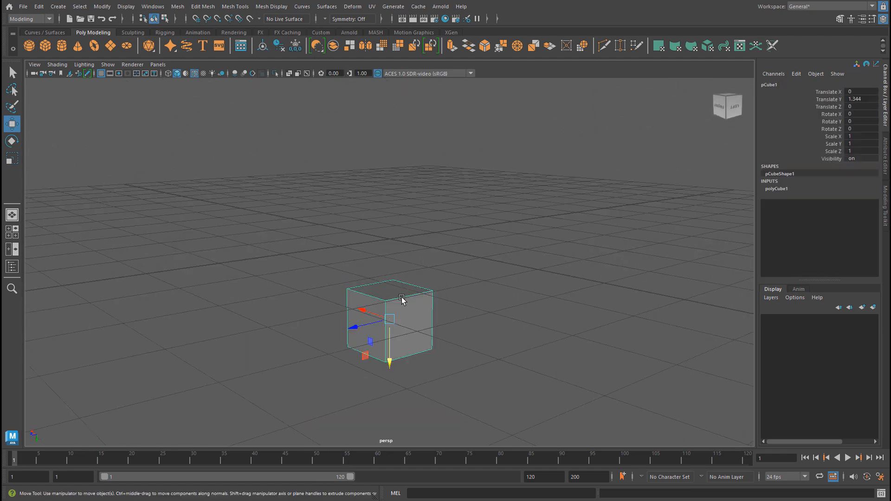
left_click_drag(394, 333, 432, 206)
left_click(521, 165)
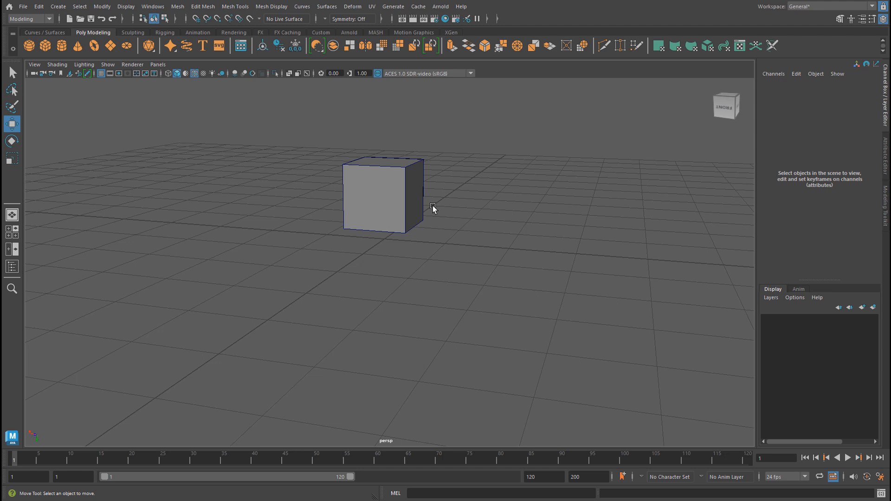
left_click_drag(433, 205, 402, 205, "alt")
left_click(401, 205)
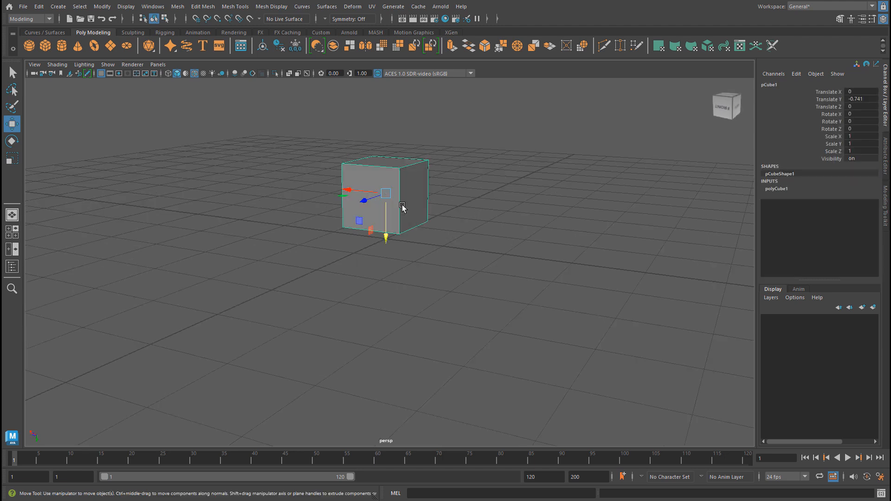
Step: Delete the cube from the scene and create a new polygon cube at the origin
left_click(386, 239)
left_click_drag(473, 171, 321, 310, "alt")
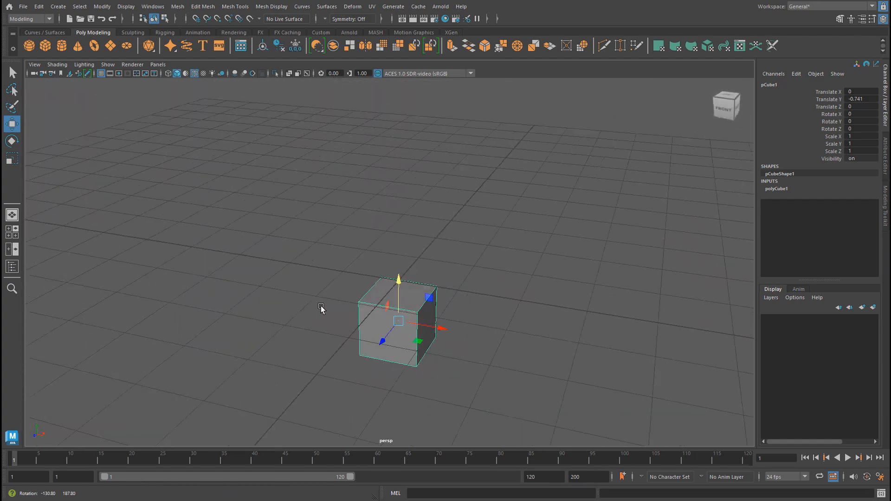
left_click_drag(385, 304, 400, 210, "alt")
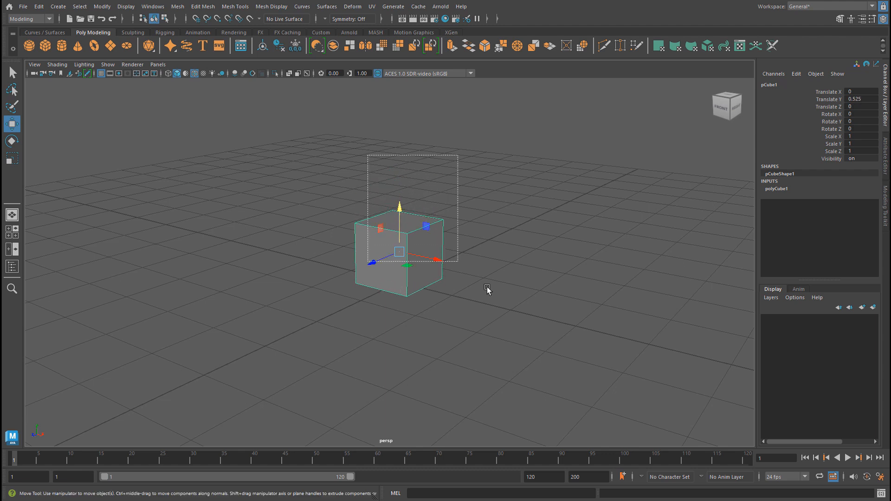
key("Delete")
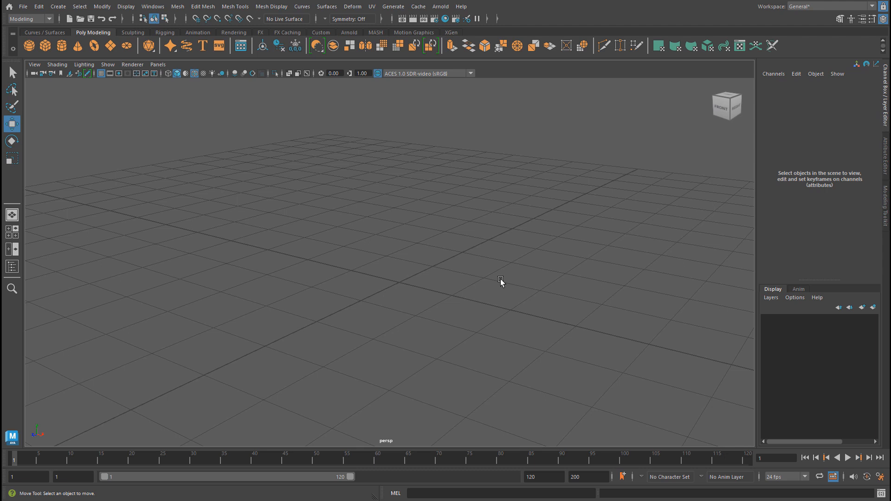
left_click(45, 45)
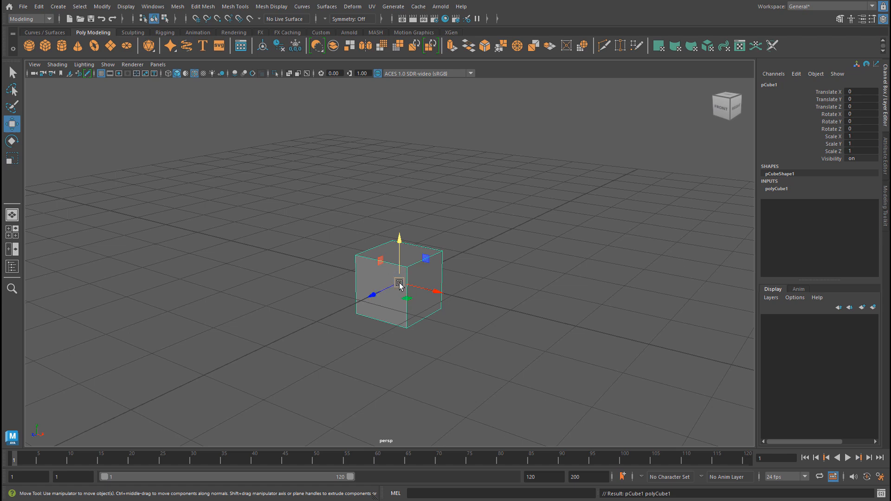
Step: Try moving the cube freely to about X -7.183, Y 1.363, Z 1.616 and undo the move
right_click_drag(557, 290, 292, 302, "alt")
left_click_drag(325, 288, 358, 310, "alt")
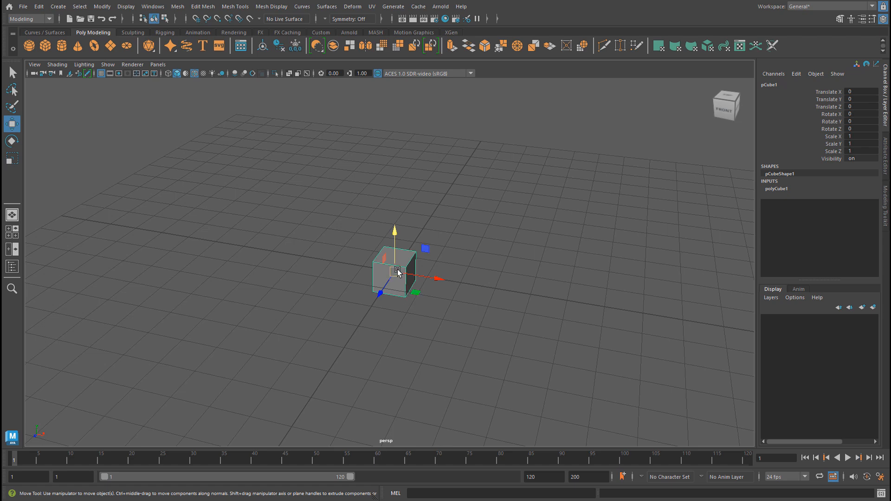
left_click_drag(398, 272, 147, 219)
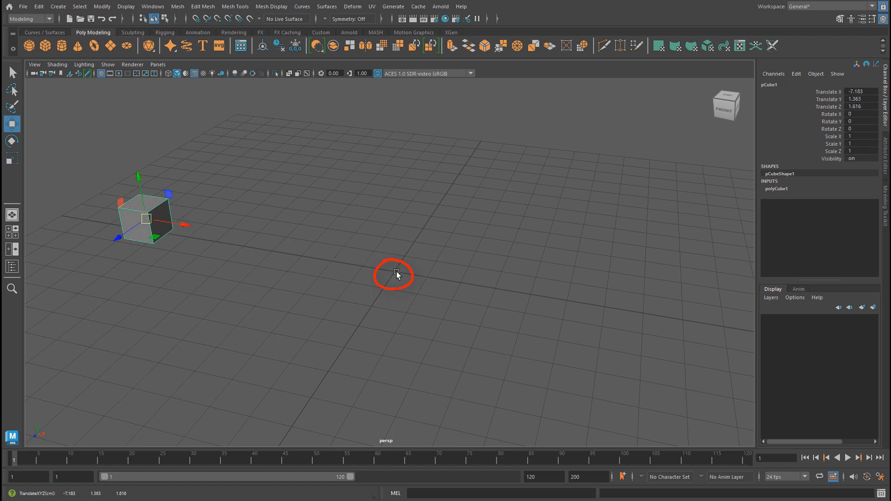
key("ctrl+z")
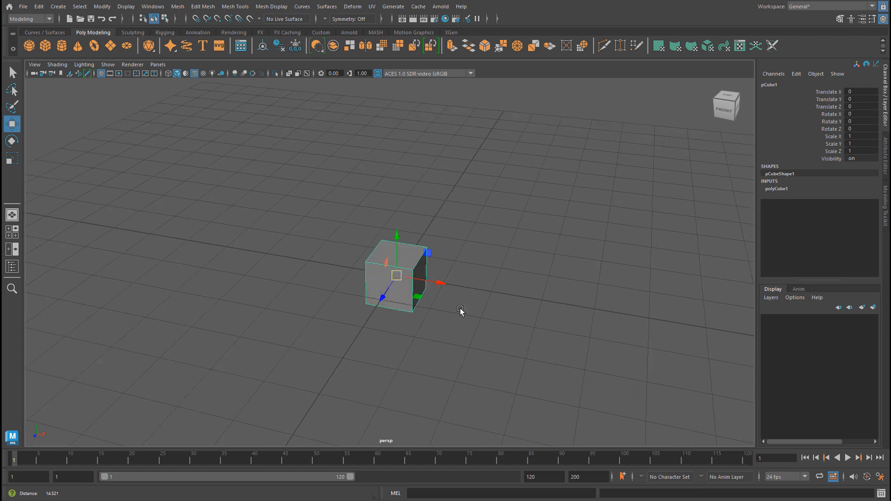
left_click_drag(460, 308, 418, 260, "alt")
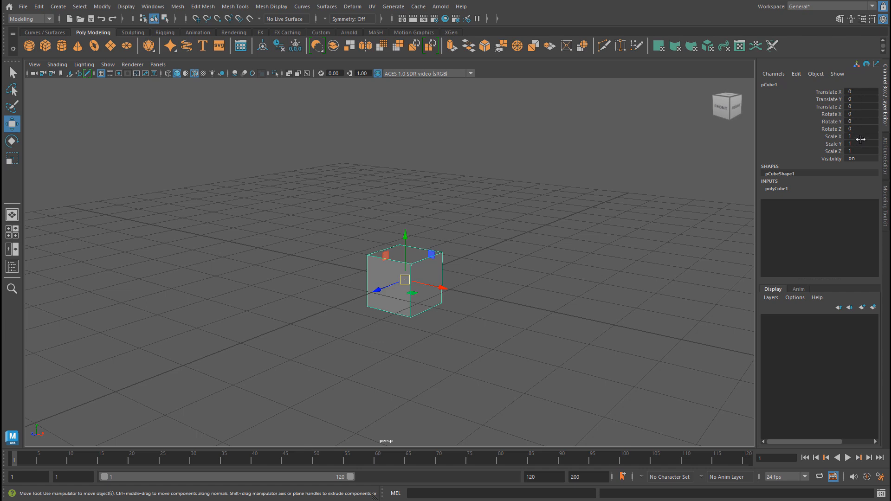
Step: Move the cube to Translate X about -3.787 and Z about -6.152, and scale it uniformly to about 2.498
left_click_drag(519, 301, 310, 258, "alt")
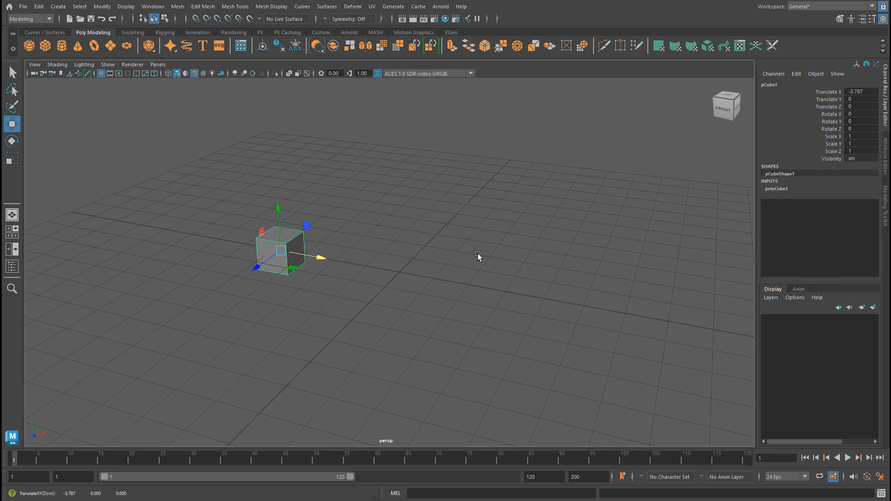
left_click_drag(256, 267, 439, 189)
key("r")
Step: Rotate the cube around Y to about -33.749 and move it along X to a Translate X of about 4.624
key("e")
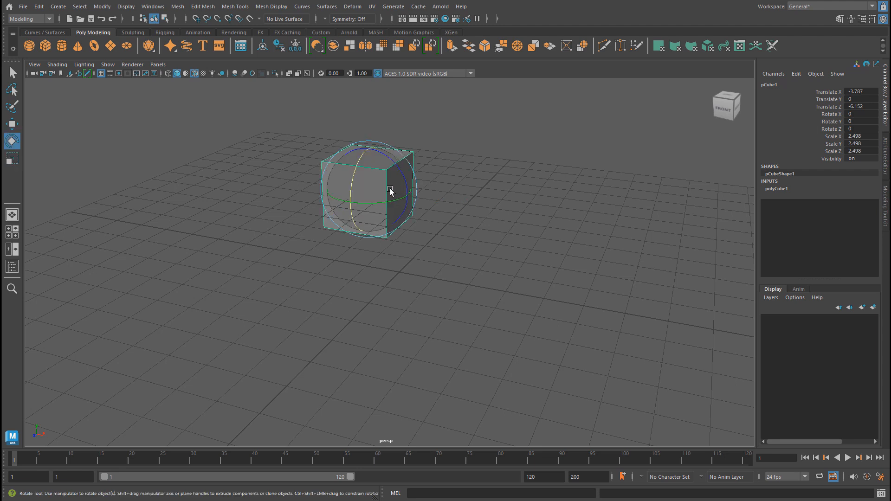
left_click_drag(389, 201, 353, 202)
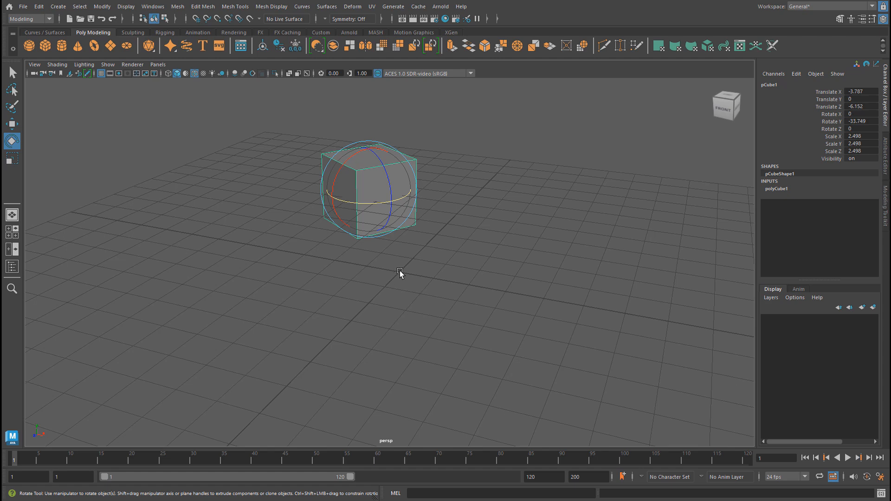
left_click_drag(399, 271, 474, 309, "alt")
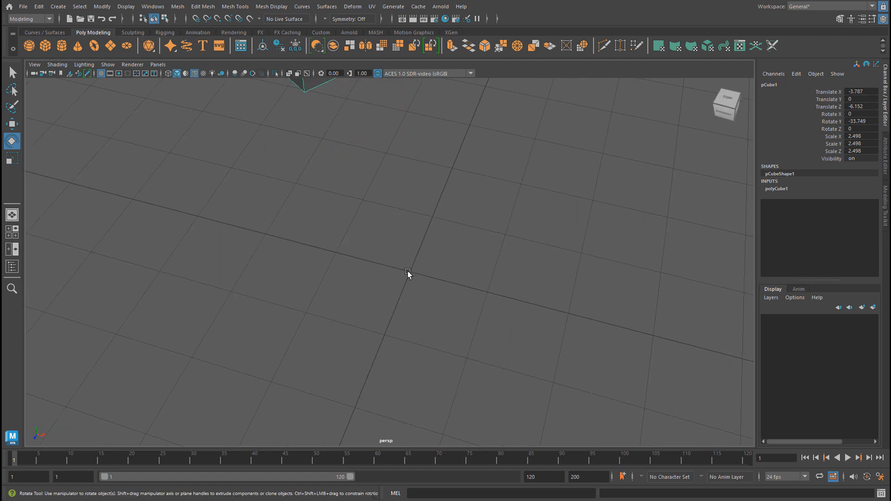
right_click_drag(408, 274, 342, 170, "alt")
key("w")
left_click_drag(639, 153, 661, 156)
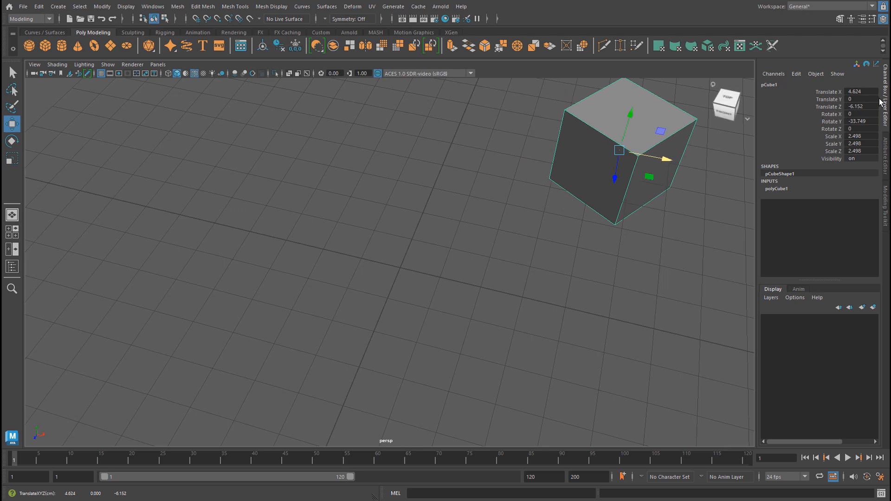
Step: Examine the cube and its Move manipulator from several angles, clearing and restoring the cube's selection
left_click(725, 111)
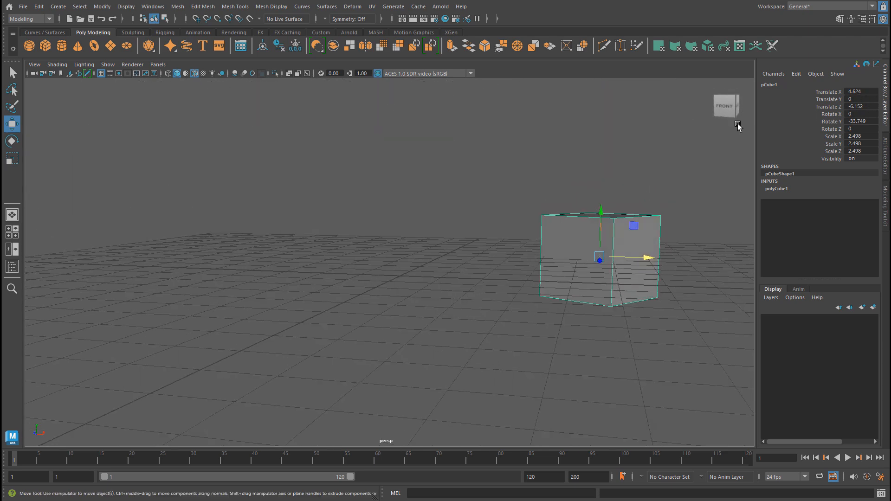
left_click_drag(564, 179, 499, 219, "alt")
right_click_drag(615, 251, 488, 251, "alt")
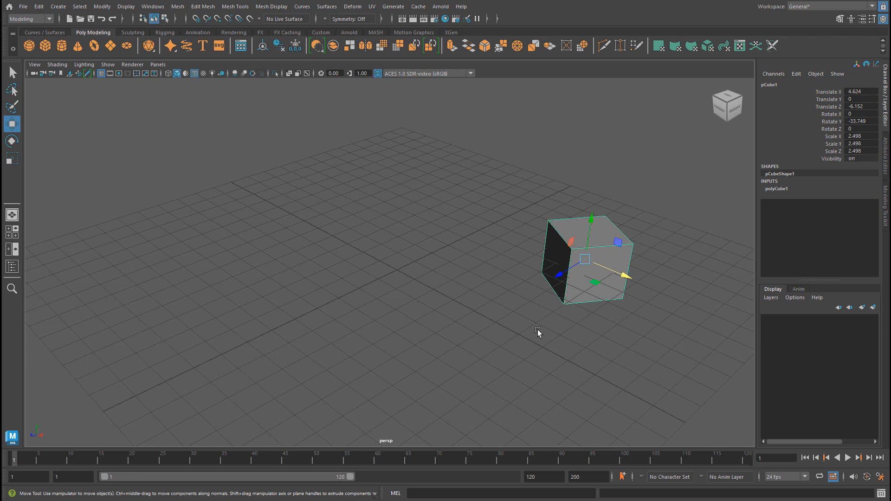
left_click_drag(286, 349, 417, 274, "alt")
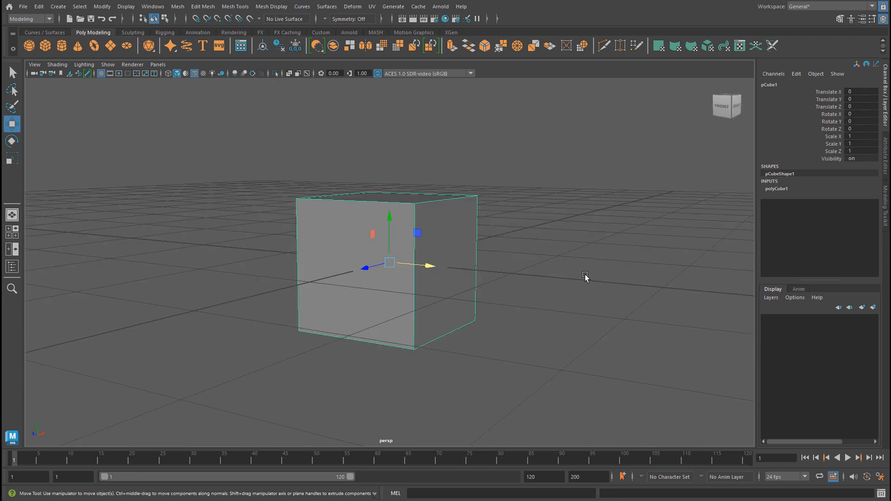
left_click(566, 252)
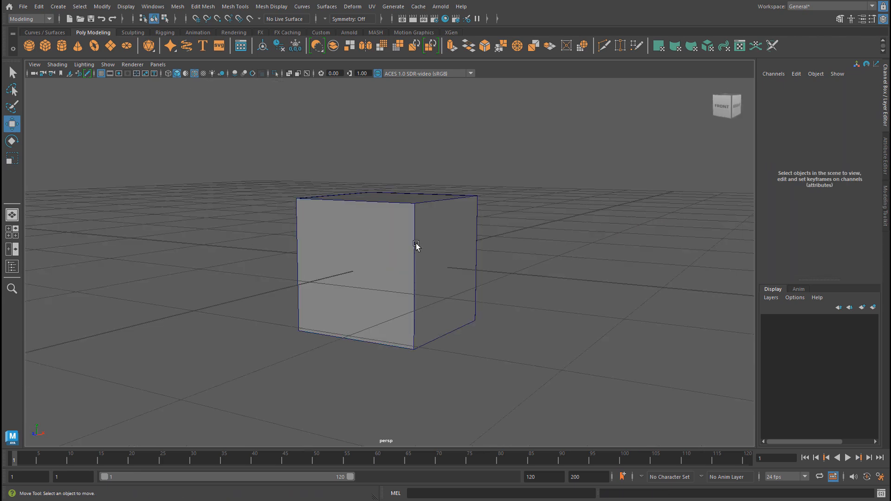
left_click(418, 248)
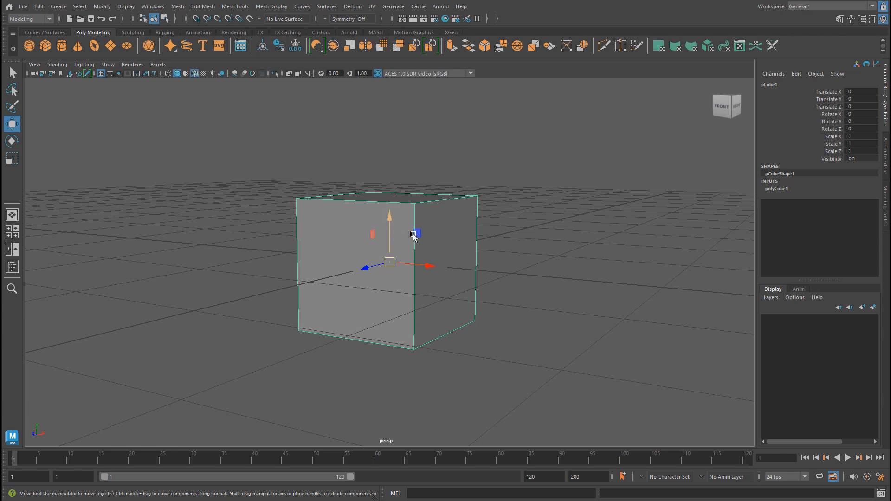
left_click_drag(556, 234, 555, 269, "alt")
middle_click_drag(555, 269, 564, 241, "alt")
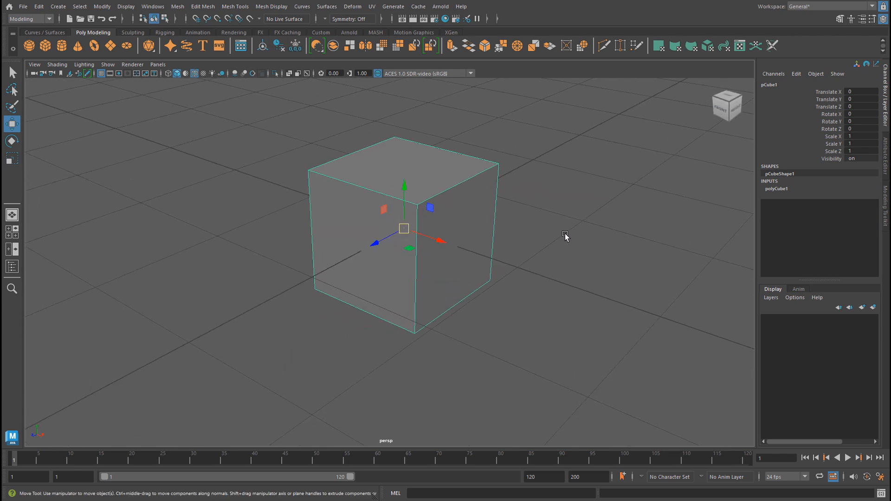
left_click(566, 236)
left_click(424, 212)
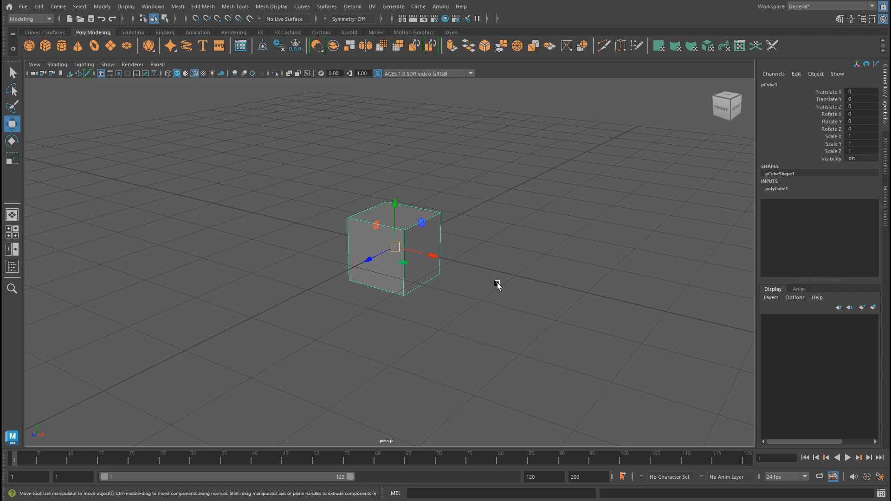
Step: Delete the cube, create a new polygon cube at the origin and reselect it
key("Delete")
left_click_drag(427, 258, 276, 205, "alt")
left_click_drag(354, 199, 204, 234, "alt")
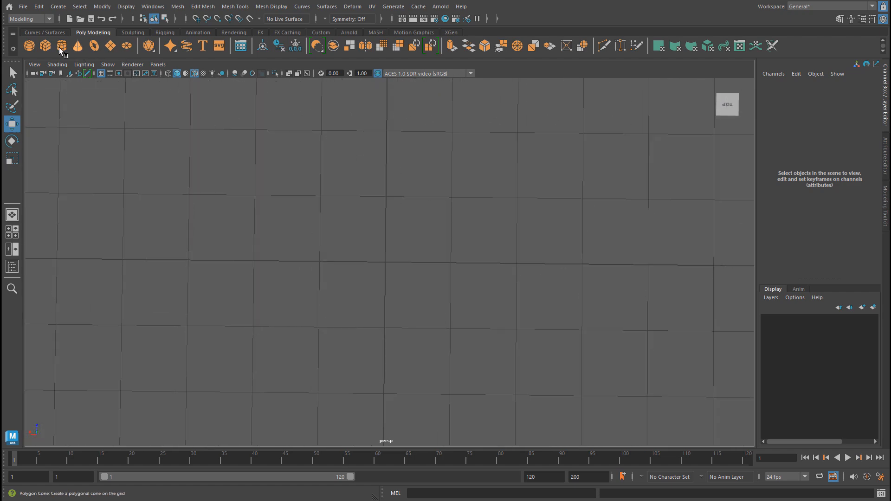
left_click(45, 46)
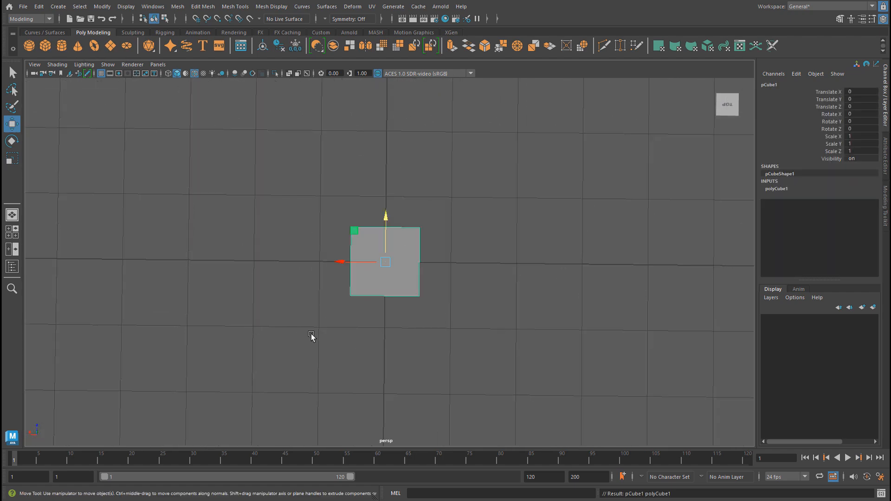
left_click_drag(312, 336, 455, 289, "alt")
left_click(510, 268)
left_click(411, 292)
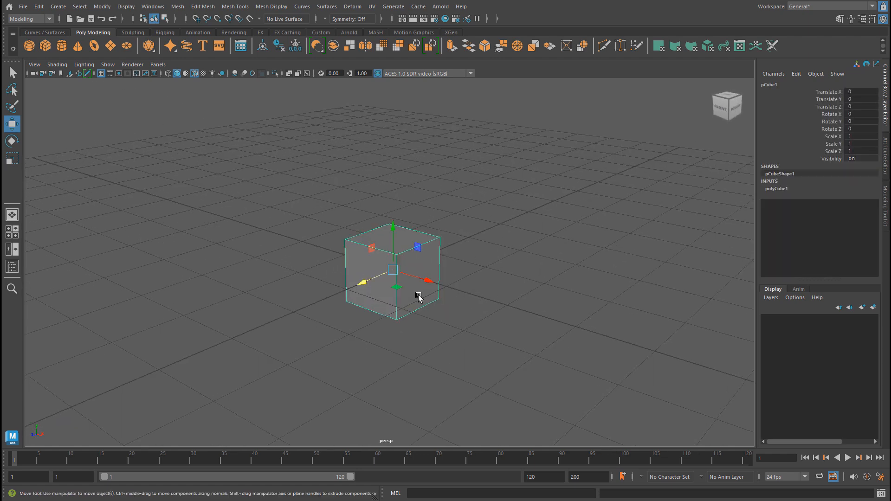
Step: Try moving the cube about 2.625 along Z, along X, and about 1.281 up Y, undoing each move
left_click_drag(374, 278, 314, 334, "alt")
key("ctrl+z")
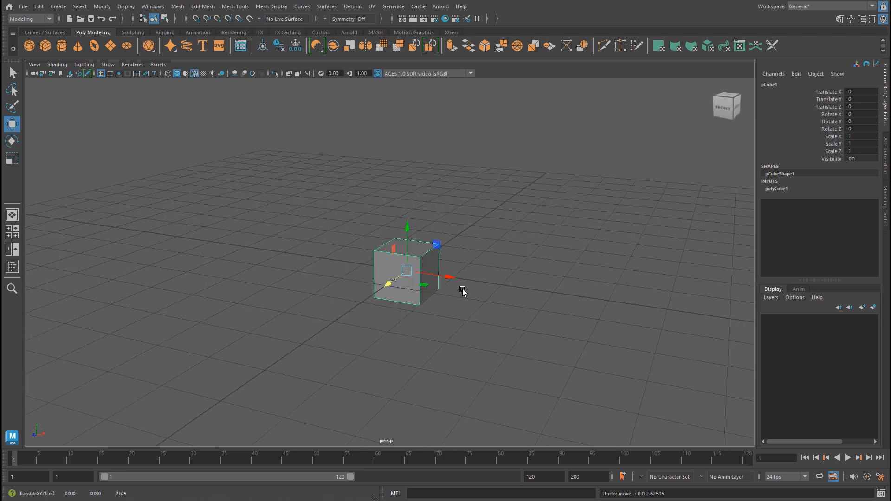
left_click_drag(450, 278, 558, 293)
key("ctrl+z")
left_click_drag(406, 227, 407, 169)
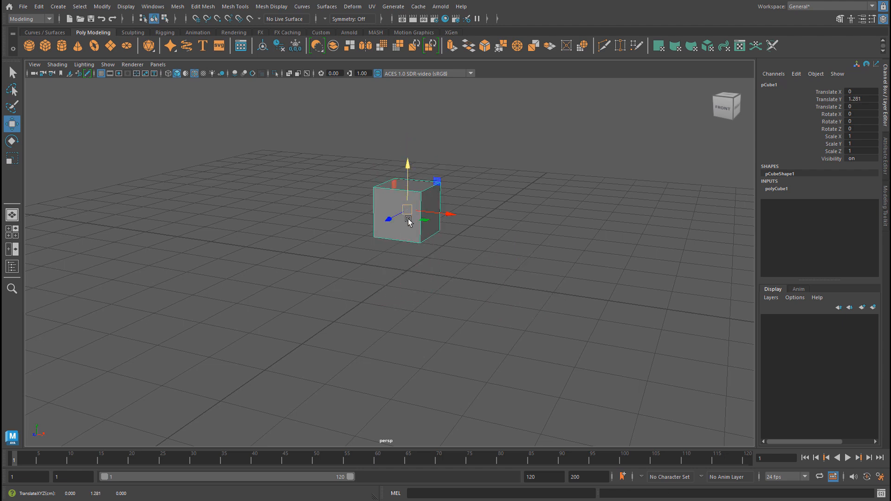
key("ctrl+z")
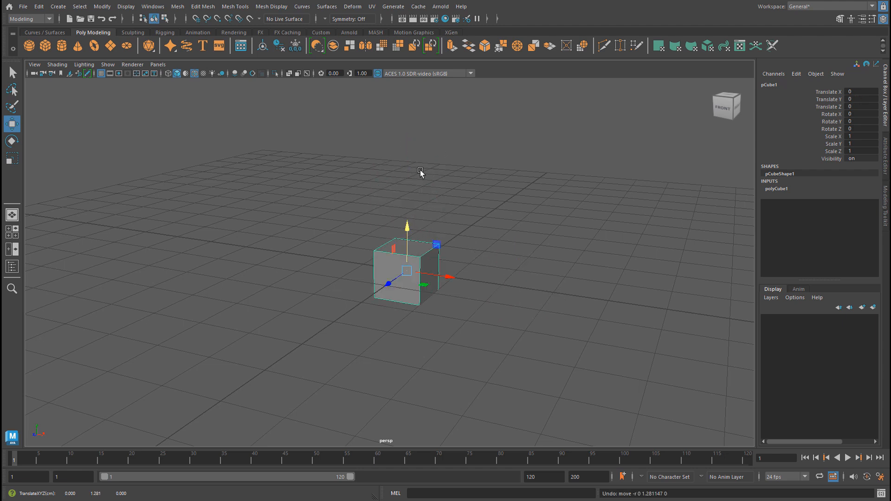
Step: Select the cube at the origin with a marquee and delete it
mouse_move(447, 244)
left_mouse_down("alt")
mouse_move(396, 195)
mouse_move(443, 197)
mouse_move(481, 225)
mouse_move(437, 241)
left_mouse_up("alt")
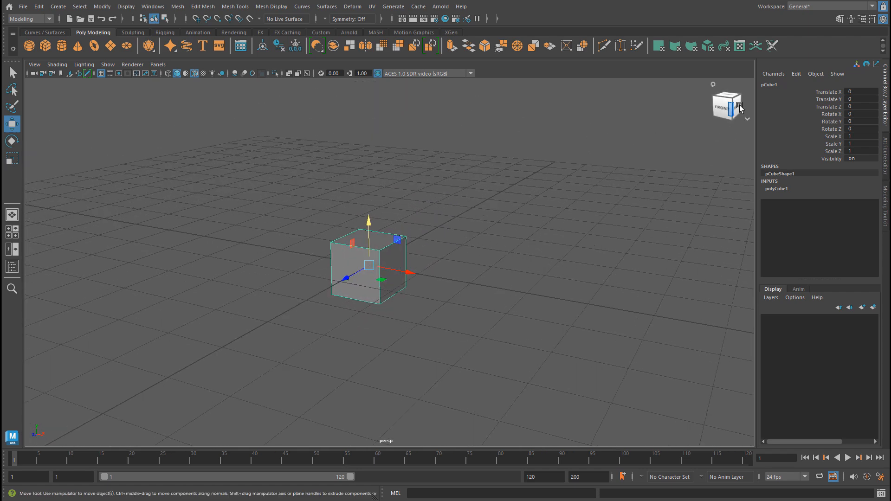
left_click_drag(533, 239, 539, 232, "alt")
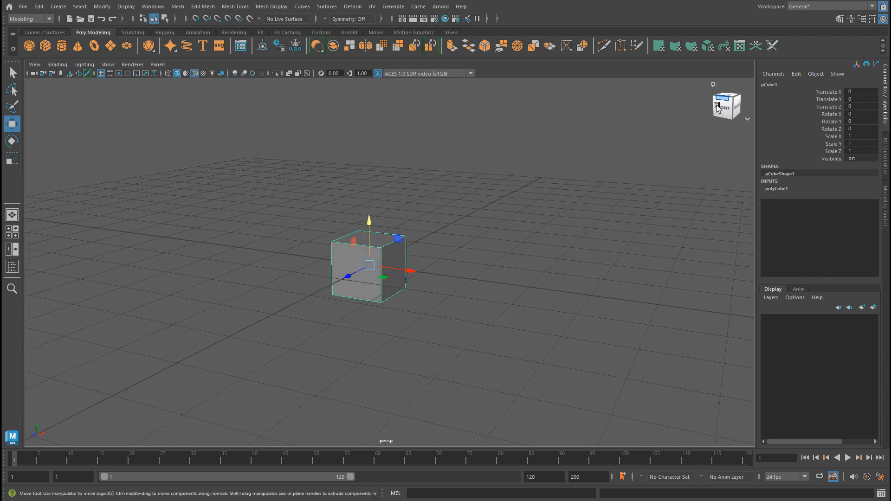
left_click(632, 246)
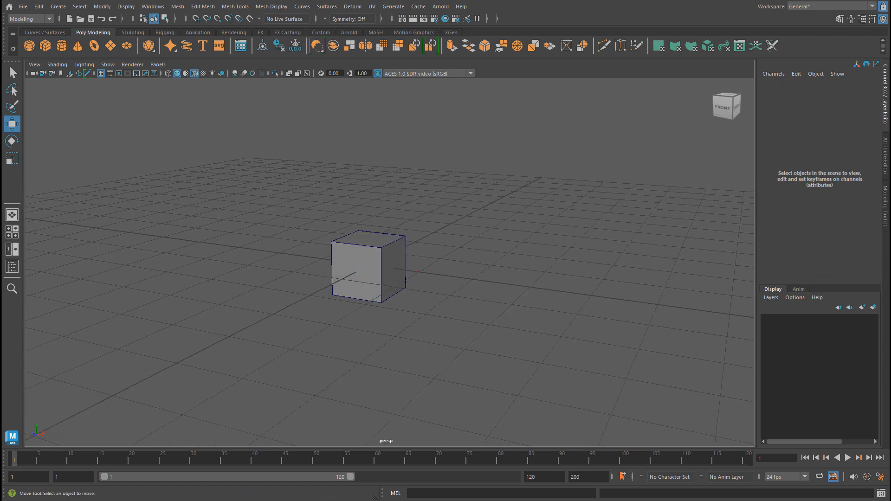
left_click_drag(356, 188, 435, 285)
key("Delete")
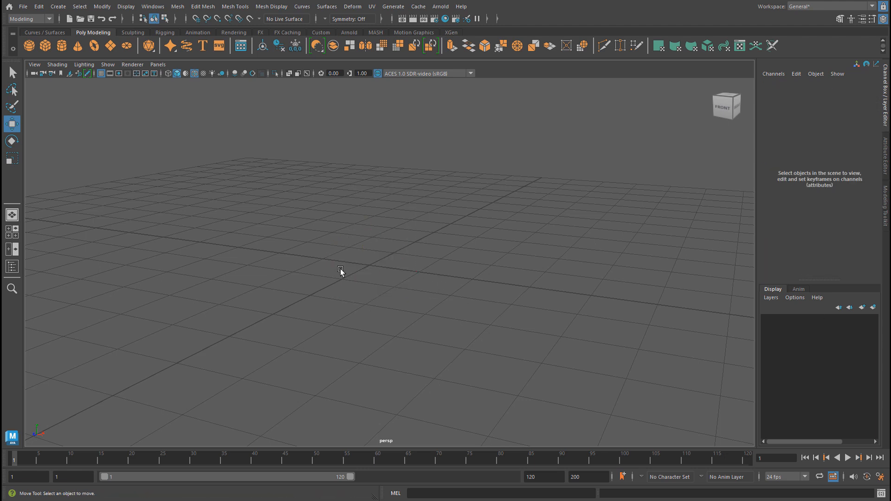
Step: Create a polygon cube moved to Translate X about -3.296 and a polygon cylinder moved to Translate Z about -4.597
left_click(46, 46)
left_click_drag(407, 271, 261, 250)
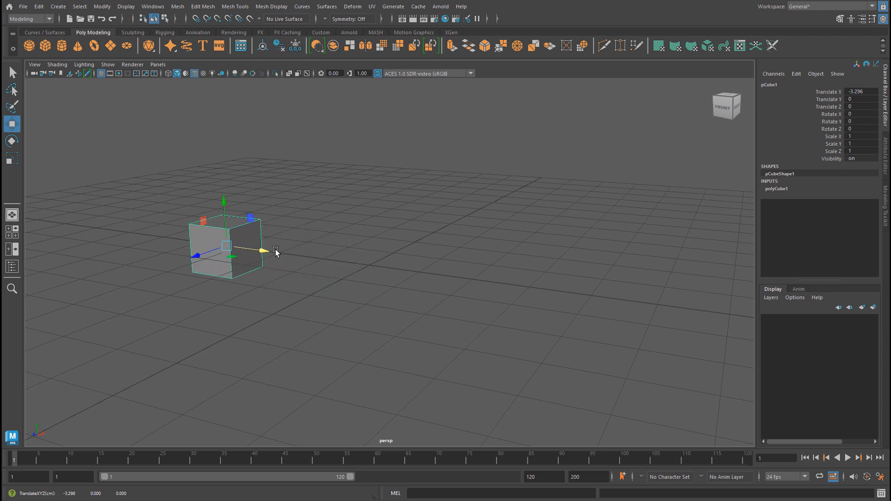
left_click(62, 45)
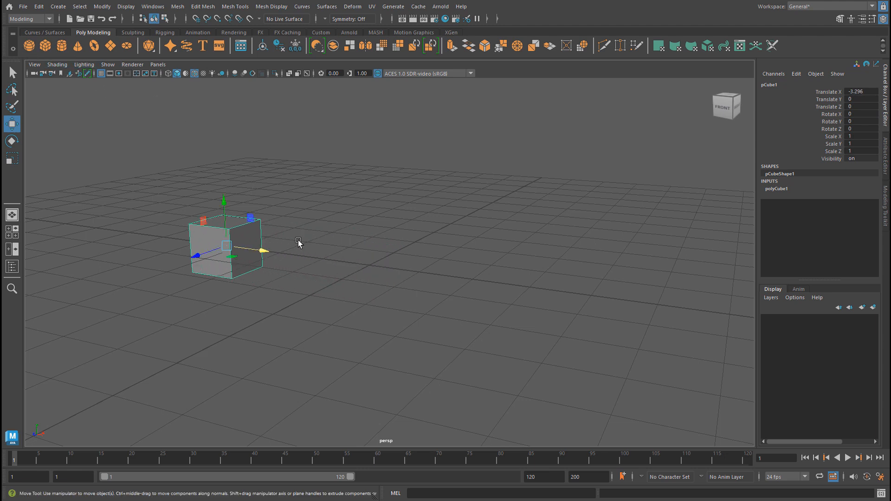
left_click_drag(347, 277, 437, 231)
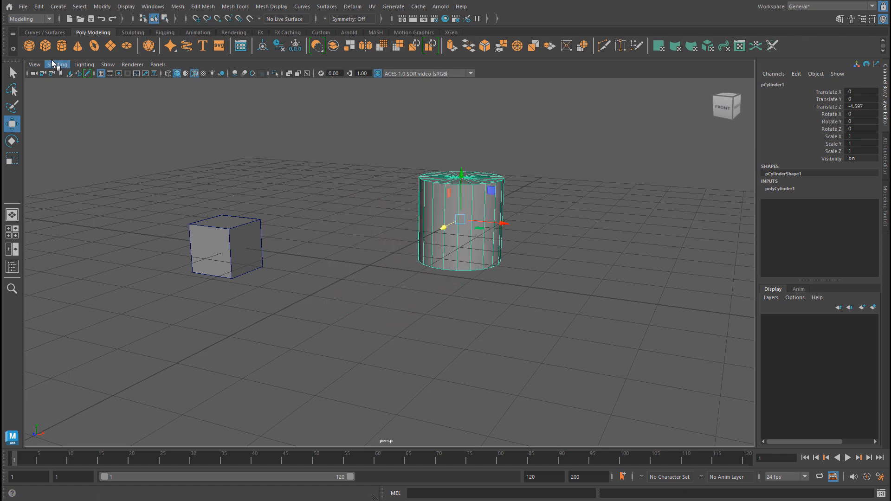
Step: Create a polygon sphere, move it to Translate X about -6.373, and select the cube and the cylinder in turn
left_click(29, 46)
left_click_drag(407, 271, 363, 293)
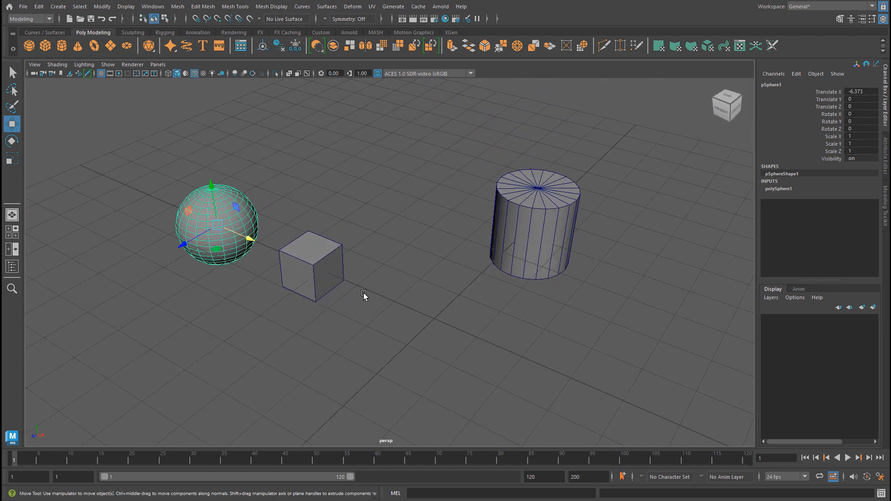
left_click(316, 268)
left_click(533, 222)
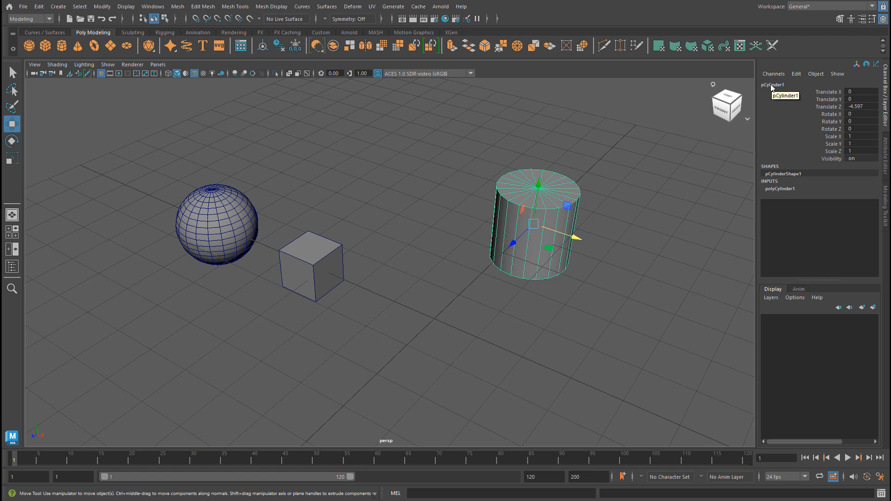
Step: Select the cube and the sphere in turn, and look up all three objects by name in the Outliner before hiding it
left_click(316, 273)
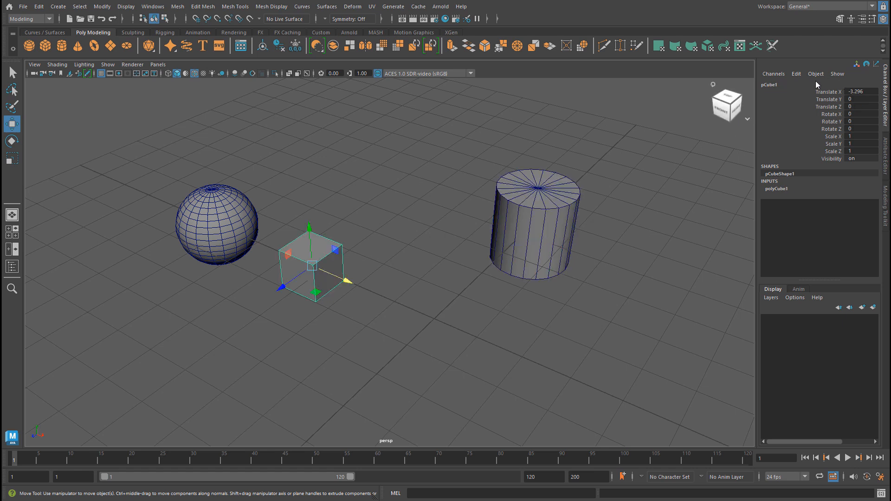
left_click(189, 203)
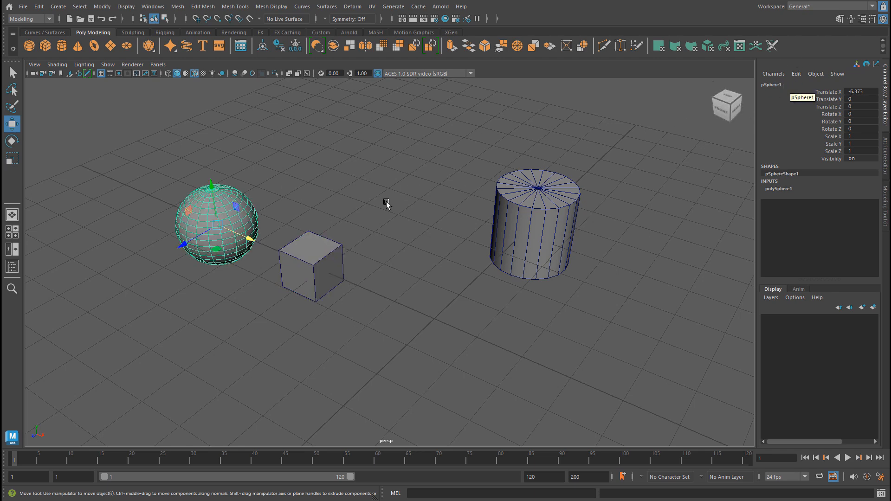
left_click(12, 267)
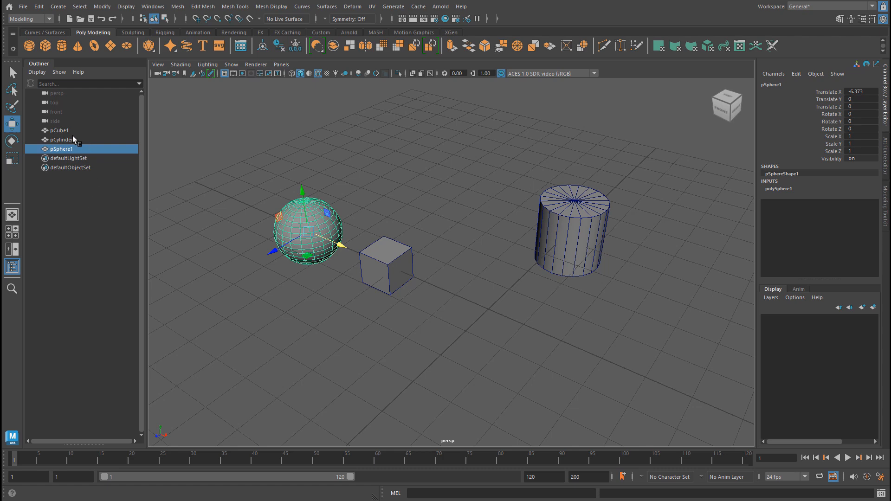
left_click(66, 132)
left_click(66, 140)
left_click(65, 149)
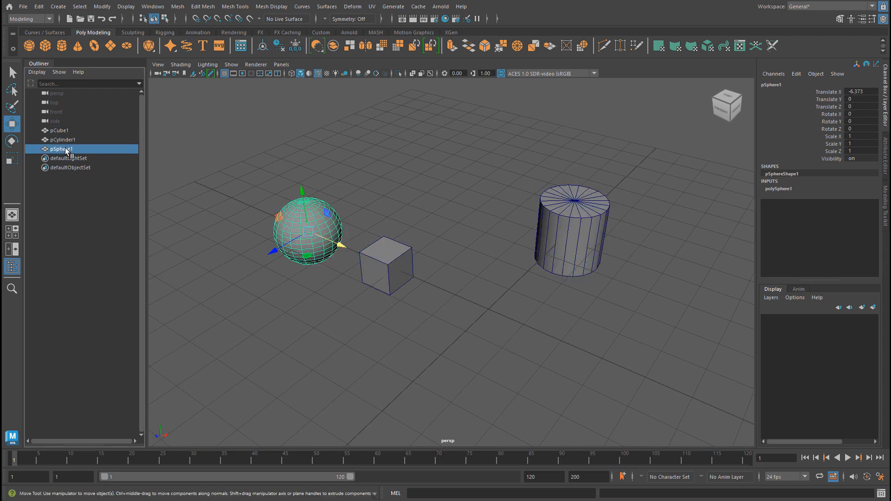
left_click(12, 266)
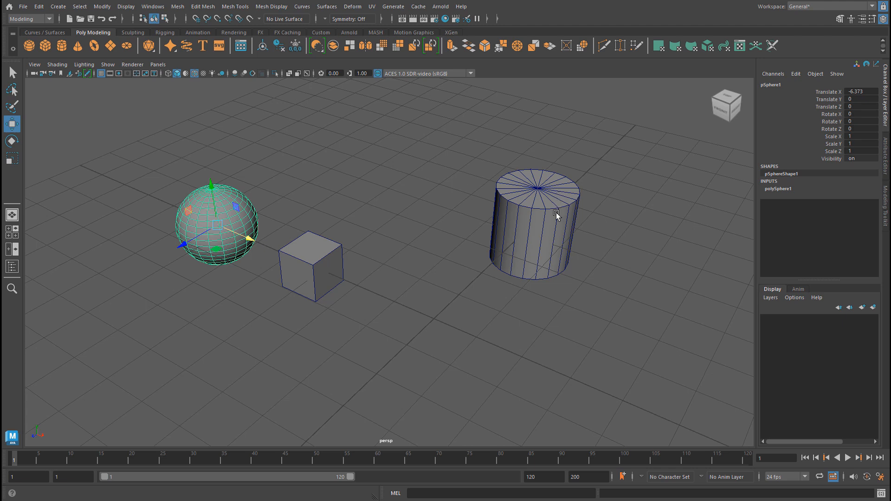
Step: Rename the polygon cylinder as "cylinder" in the Channel Box and check its name in the Outliner
left_click(542, 223)
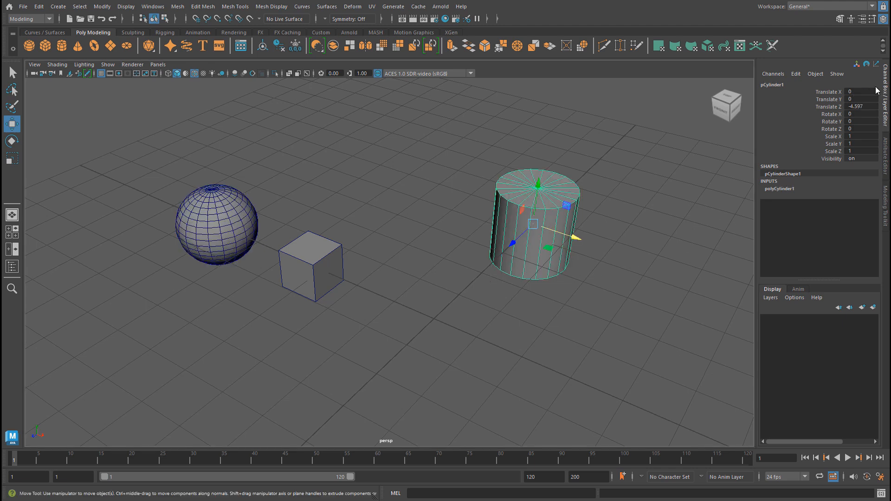
double_click(766, 84)
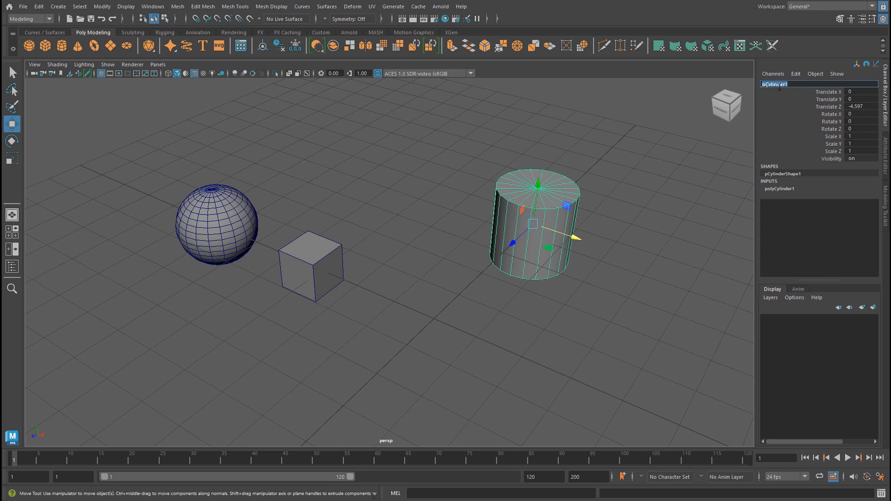
type("cylinder")
key("Return")
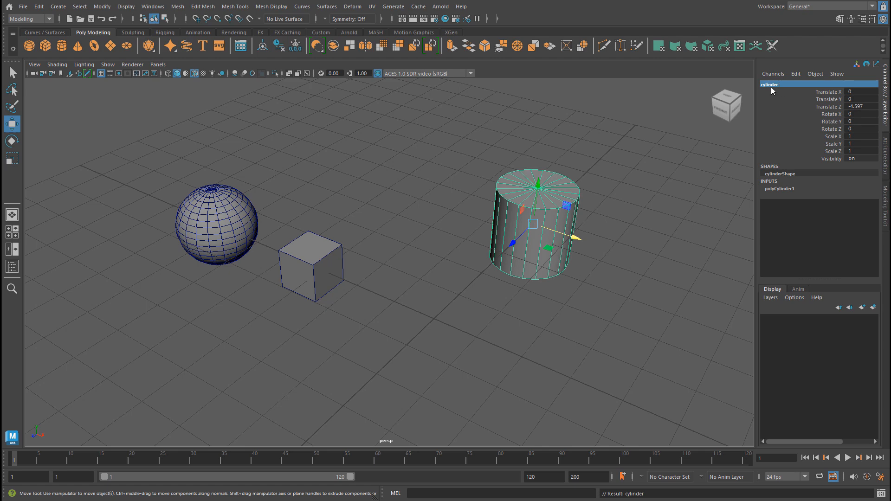
left_click(12, 267)
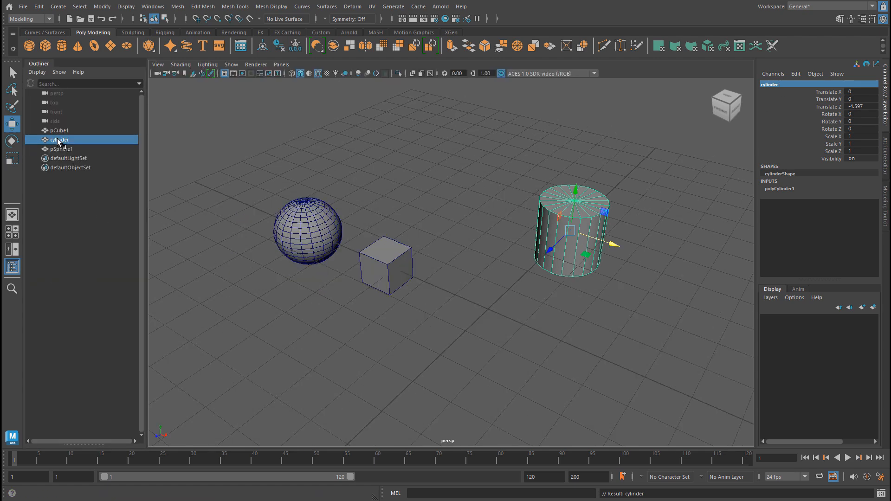
left_click(12, 266)
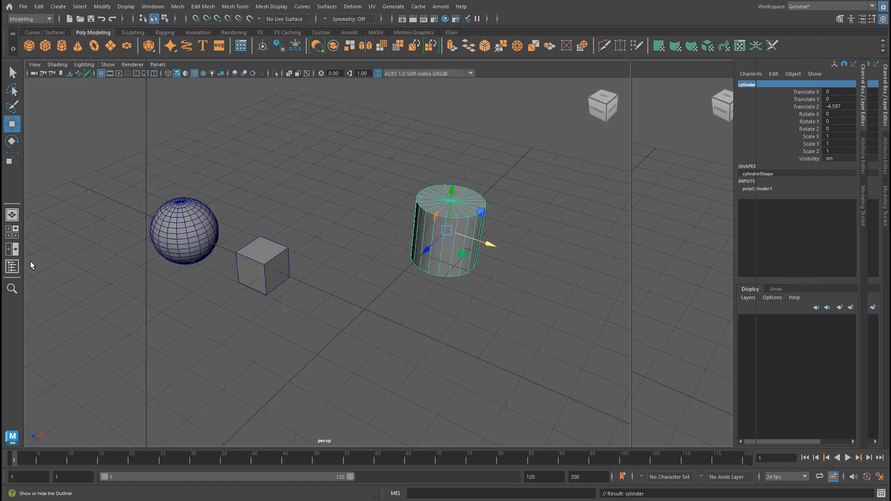
Step: Rename the polygon cube as "cube" in the Channel Box
left_click(329, 258)
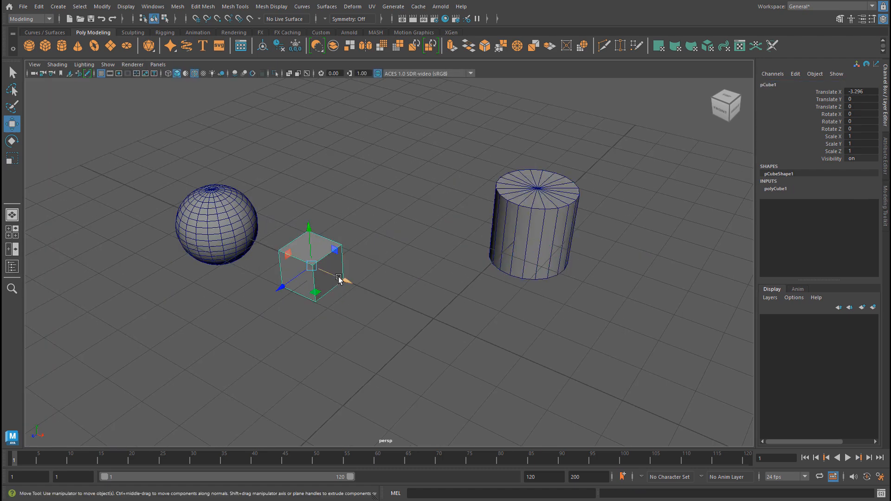
double_click(791, 85)
type("cube")
key("Return")
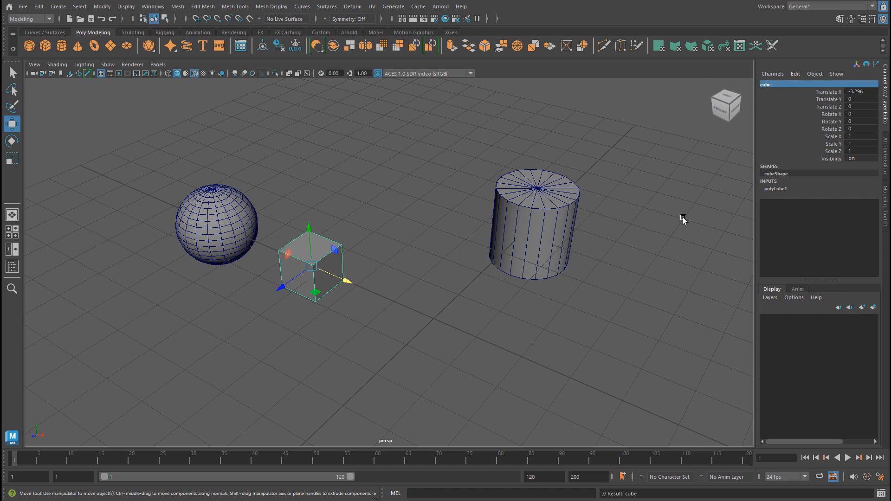
Step: Rename the polygon sphere as "sphere" directly in the Outliner
left_click(12, 266)
left_click(58, 148)
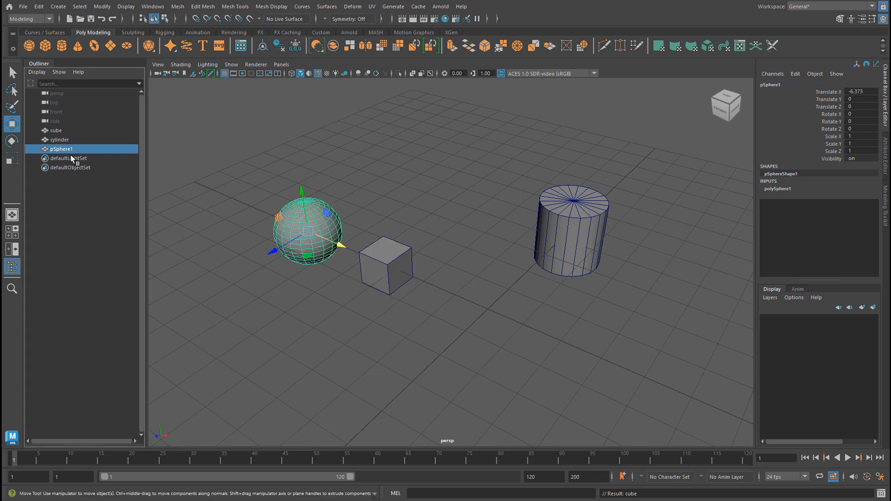
double_click(56, 149)
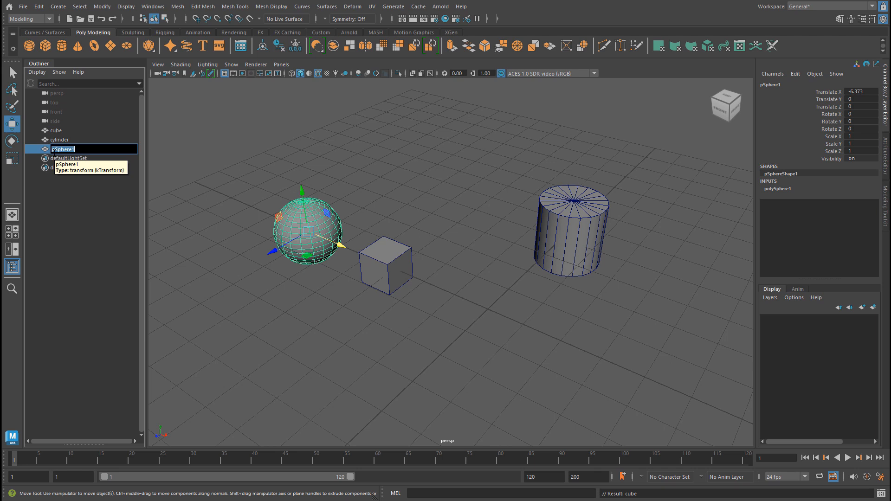
type("sphere")
key("Return")
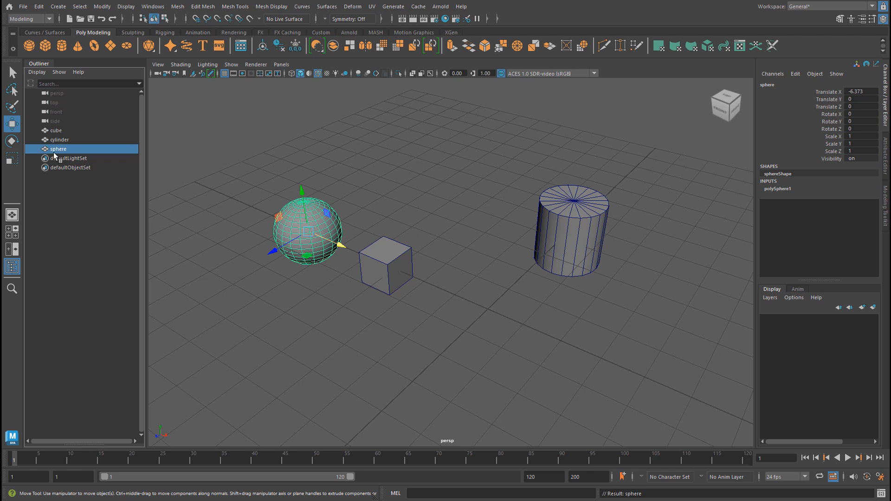
Step: Select the renamed objects in the viewport and in the Outliner, hide the Outliner and clear the selection
left_click(406, 253)
left_click(593, 230)
left_click(337, 235)
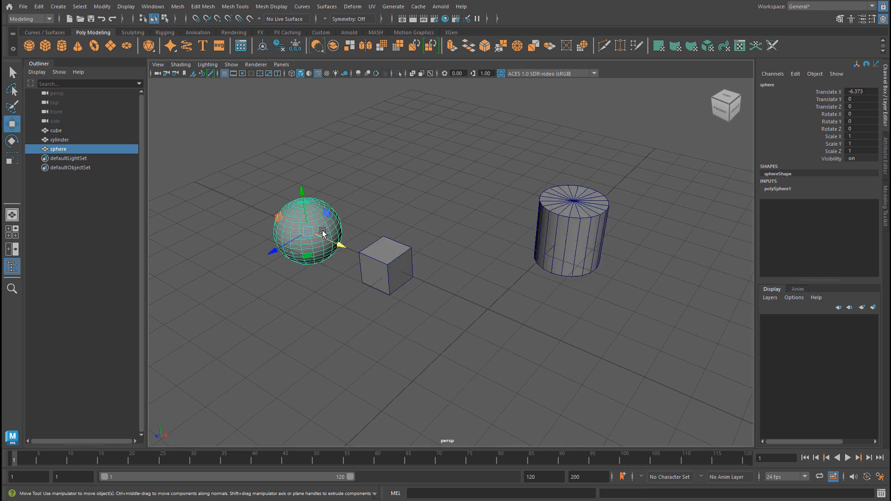
left_click(66, 139)
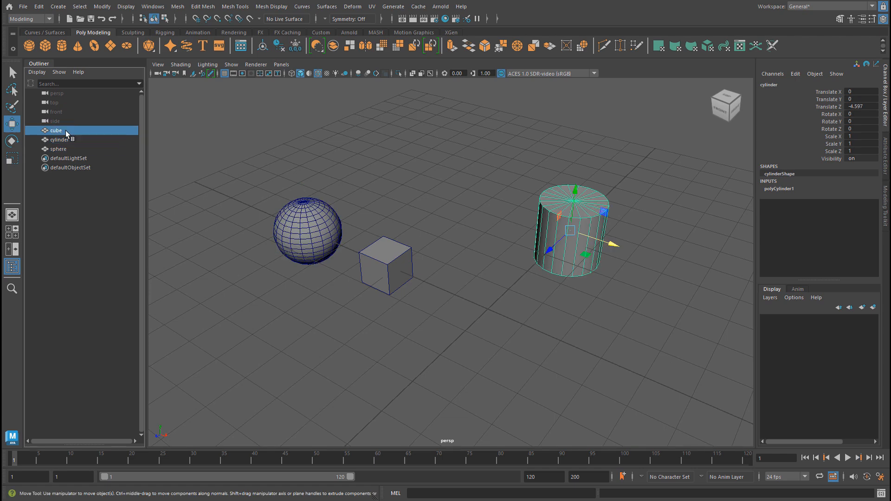
left_click(65, 131)
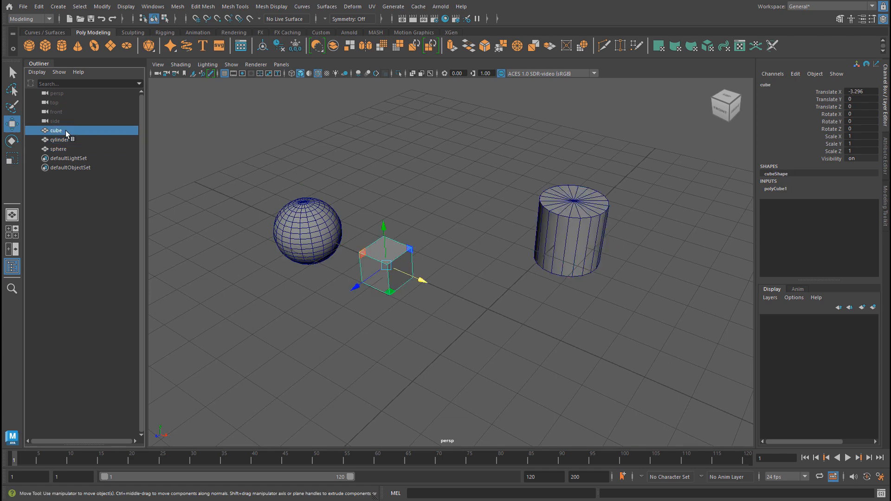
left_click(12, 267)
left_click(252, 194)
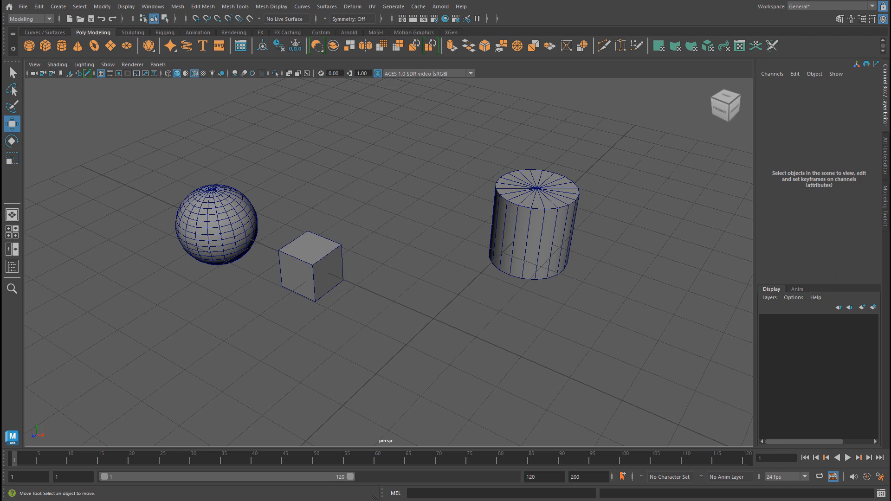
Step: Select the cylinder and switch Isolate Select on and off repeatedly, ending with all objects shown
left_click_drag(257, 276, 374, 291, "alt")
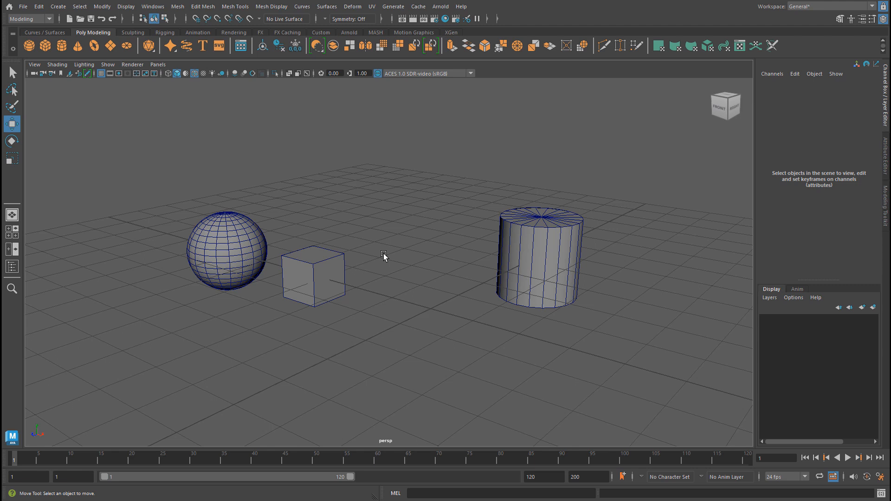
left_click(504, 264)
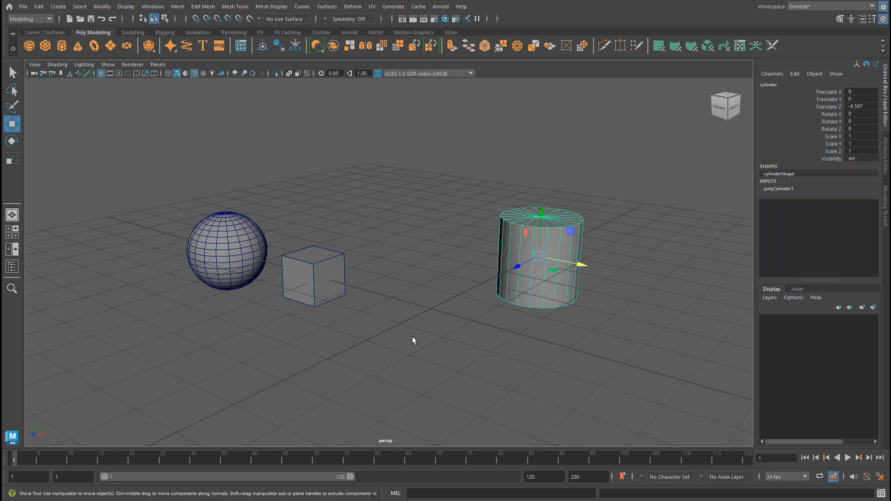
left_click_drag(415, 336, 471, 344, "alt")
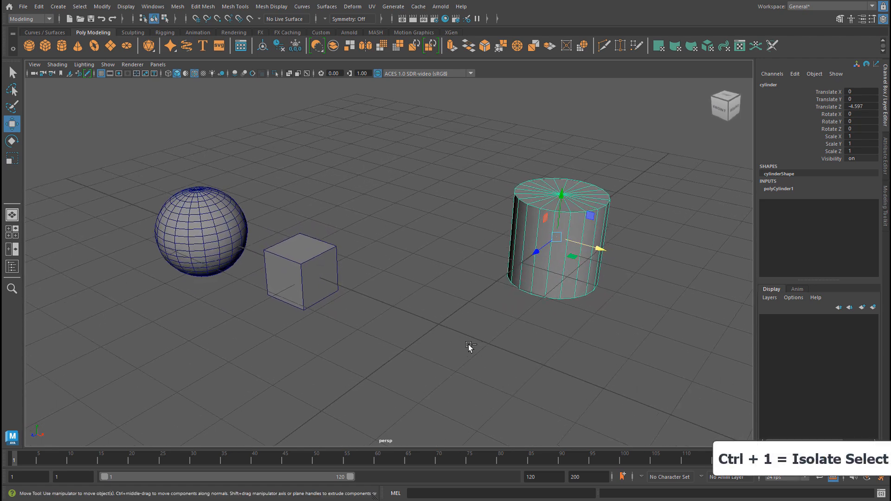
key("ctrl+1")
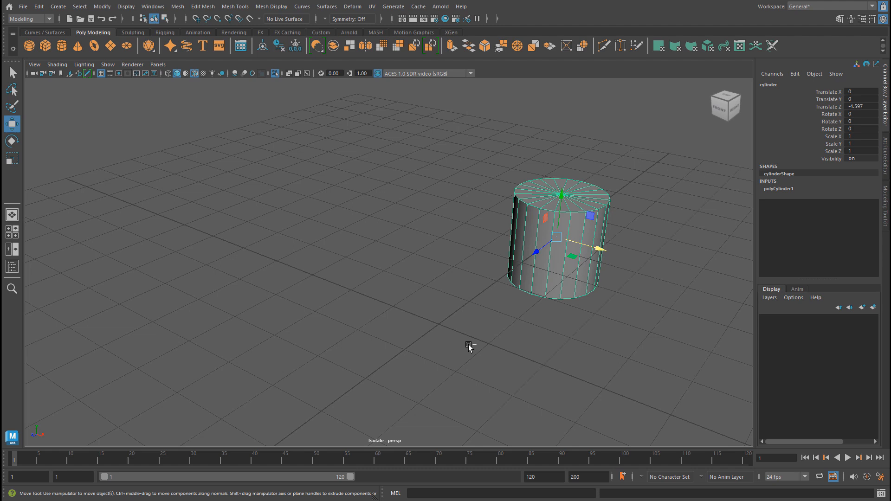
key("ctrl+1")
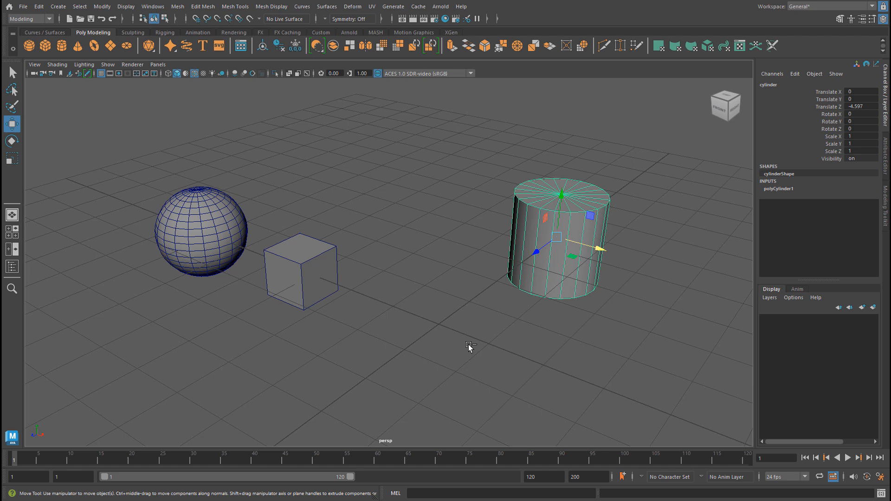
key("ctrl+1")
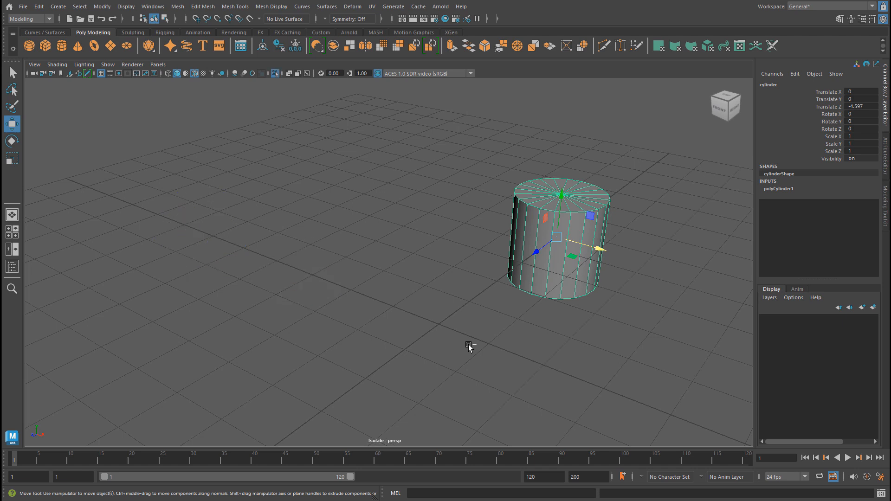
left_click(275, 74)
left_click(274, 74)
left_click(275, 73)
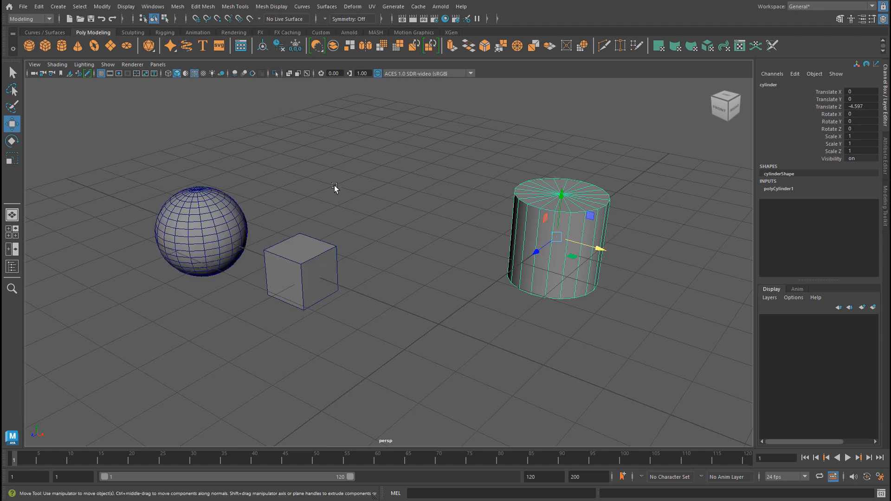
Step: Isolate the sphere and the cube together, leave isolation and clear the selection
left_click(362, 211)
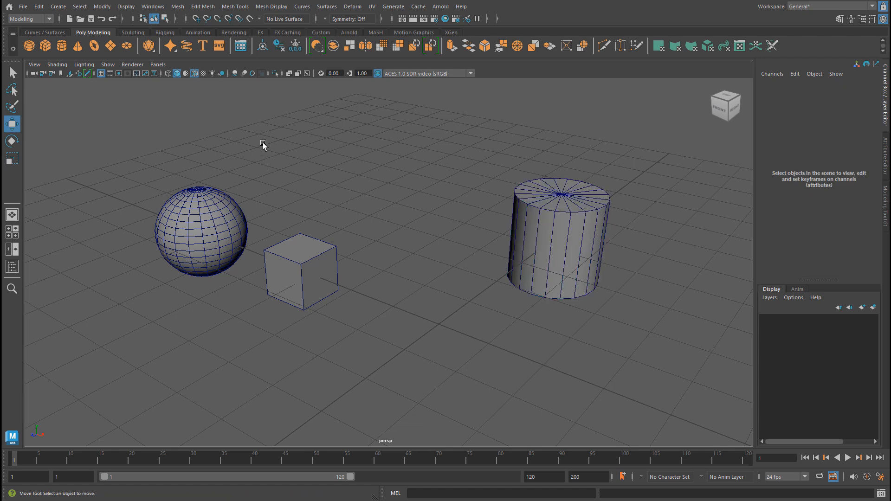
left_click_drag(150, 140, 377, 291)
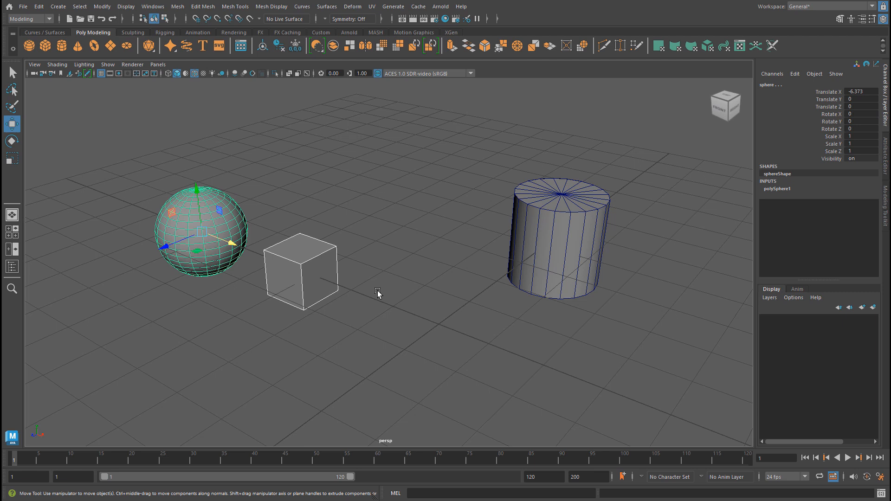
key("ctrl+1")
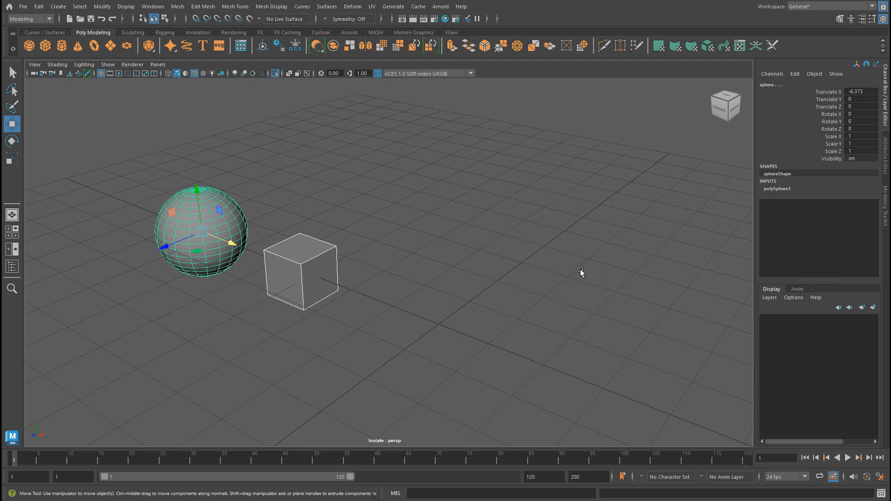
key("ctrl+1")
left_click(445, 219)
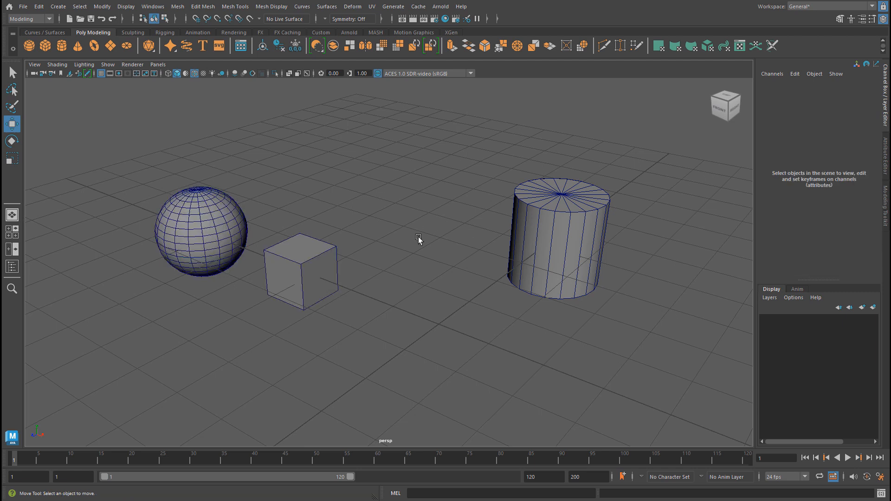